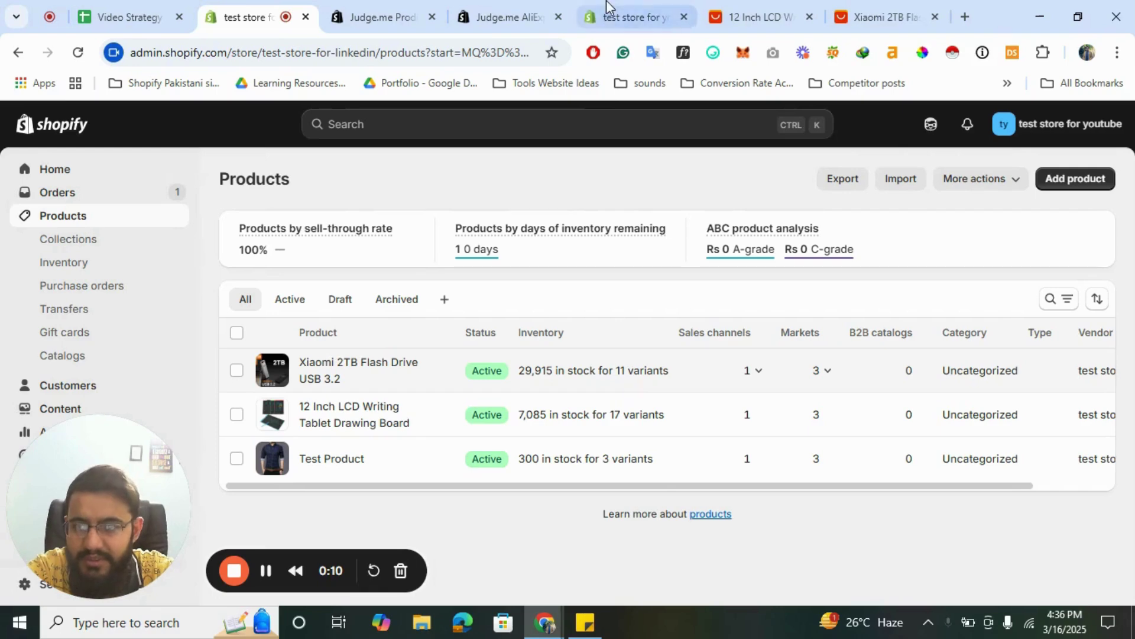
- Look at the Shopify App Store listings for Judge.me Product Reviews App and Judge.me AliExpress Reviews
click(424, 8)
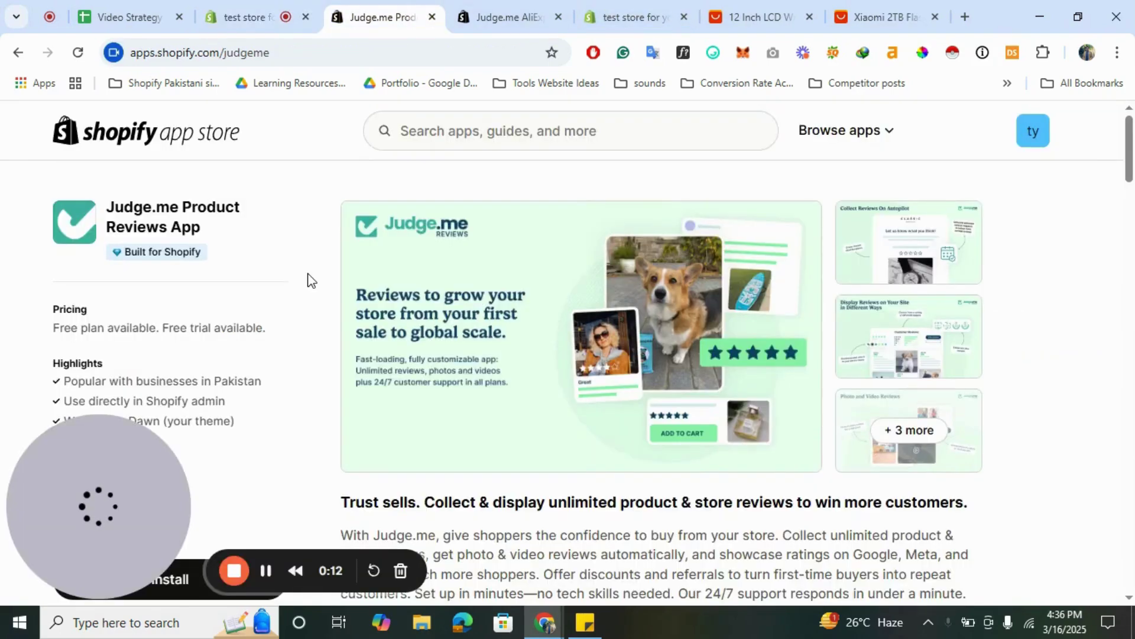
drag(108, 445, 511, 436)
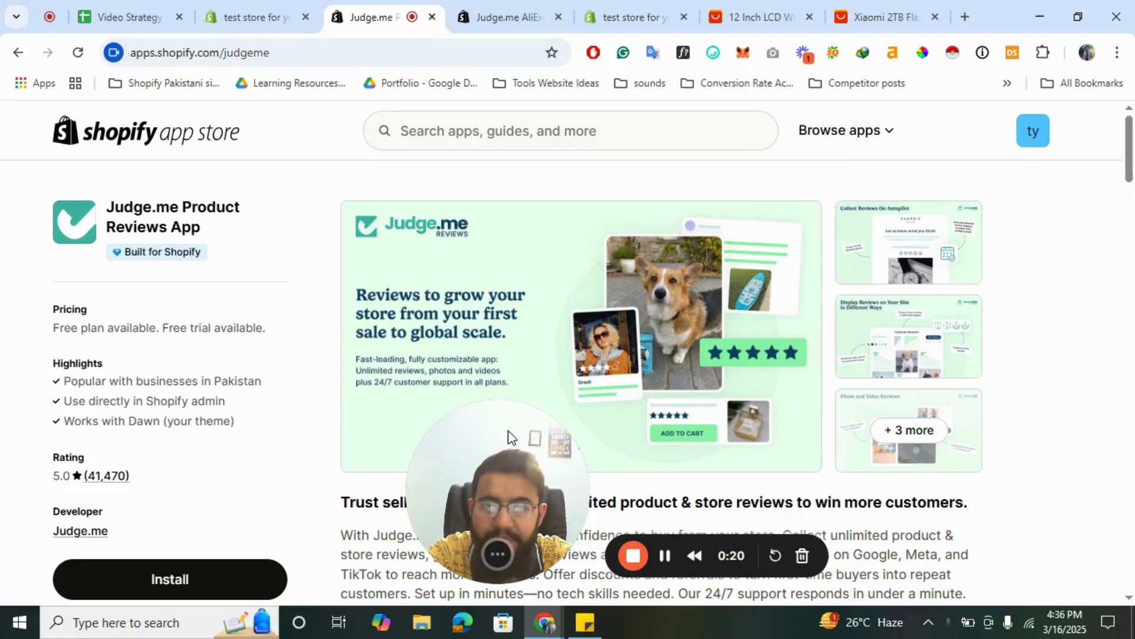
click(489, 7)
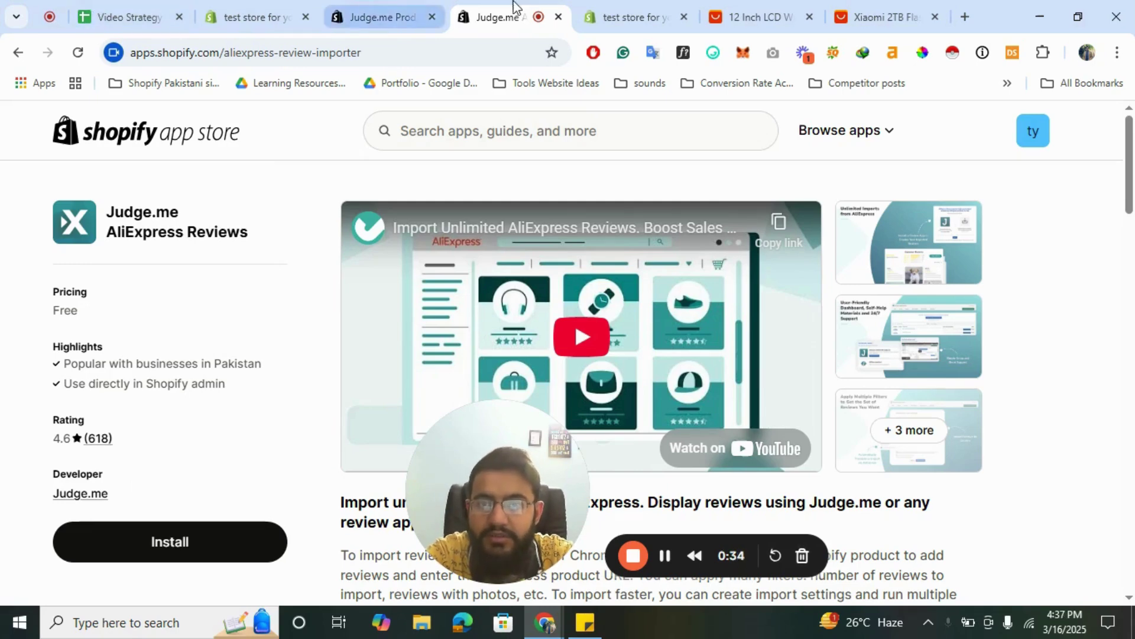
click(379, 7)
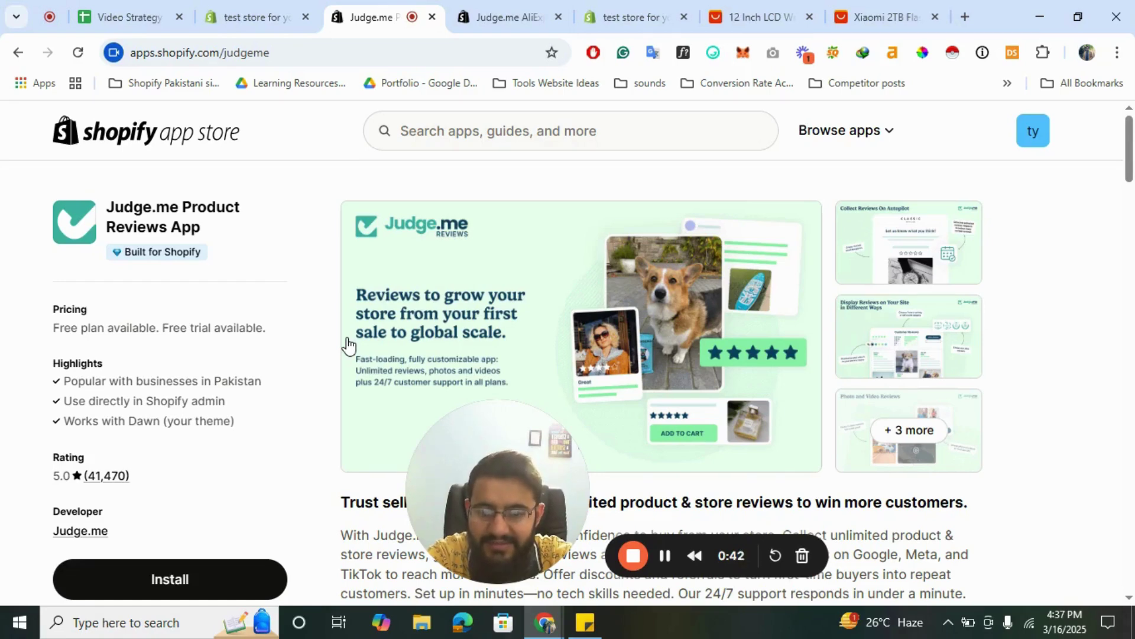
- Install the Judge.me Product Reviews App on the test store, granting its requested data access
scroll(349, 345, down, 2)
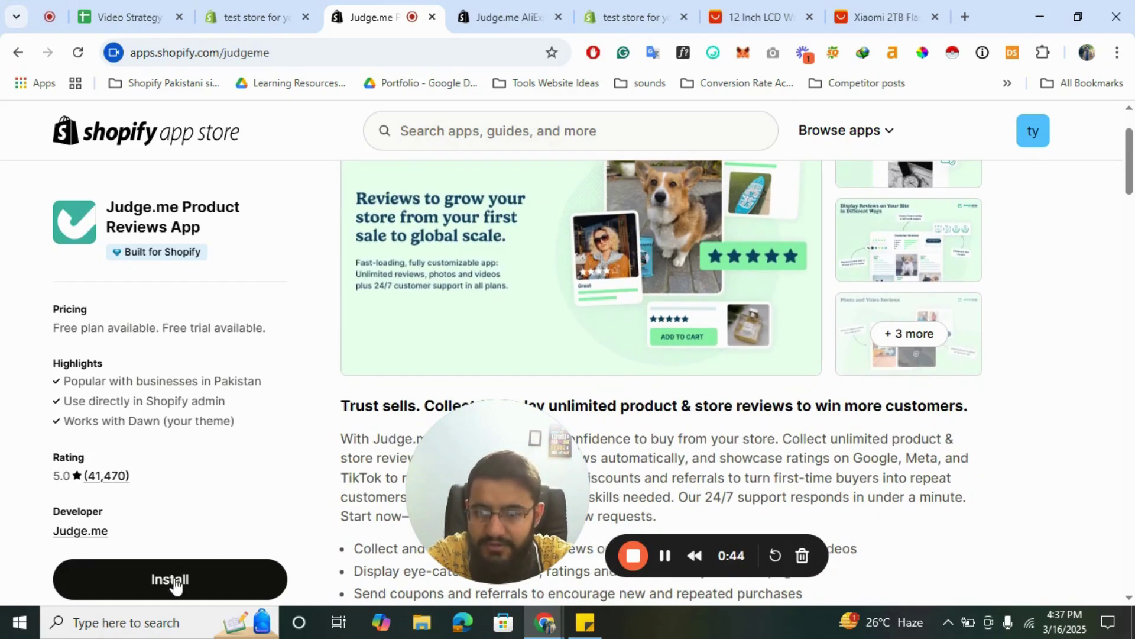
click(174, 581)
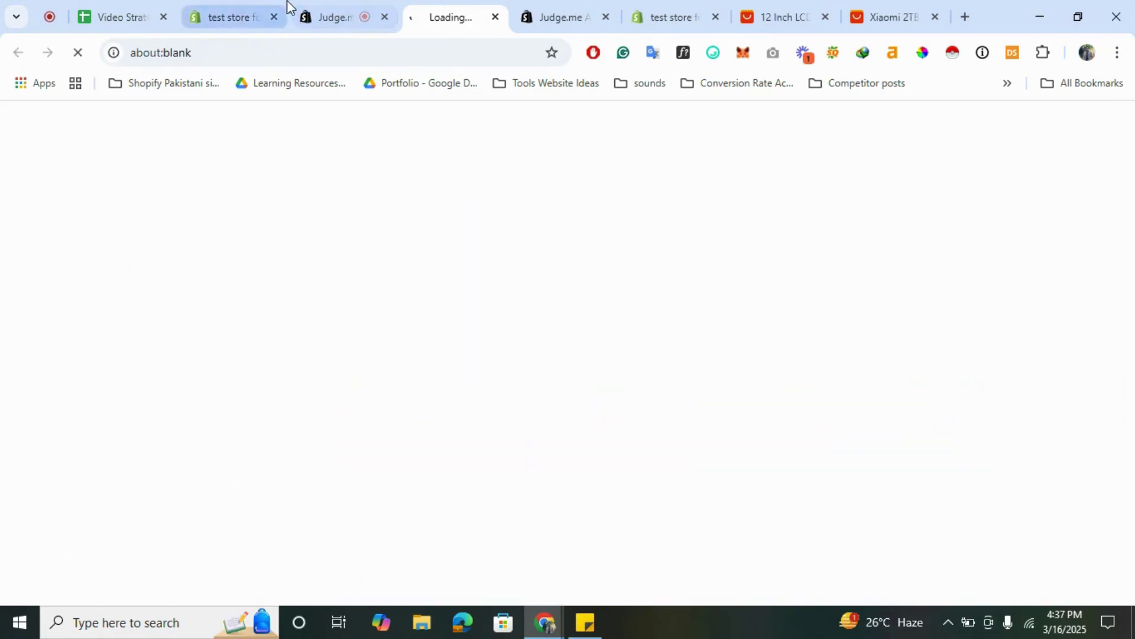
click(284, 8)
click(334, 7)
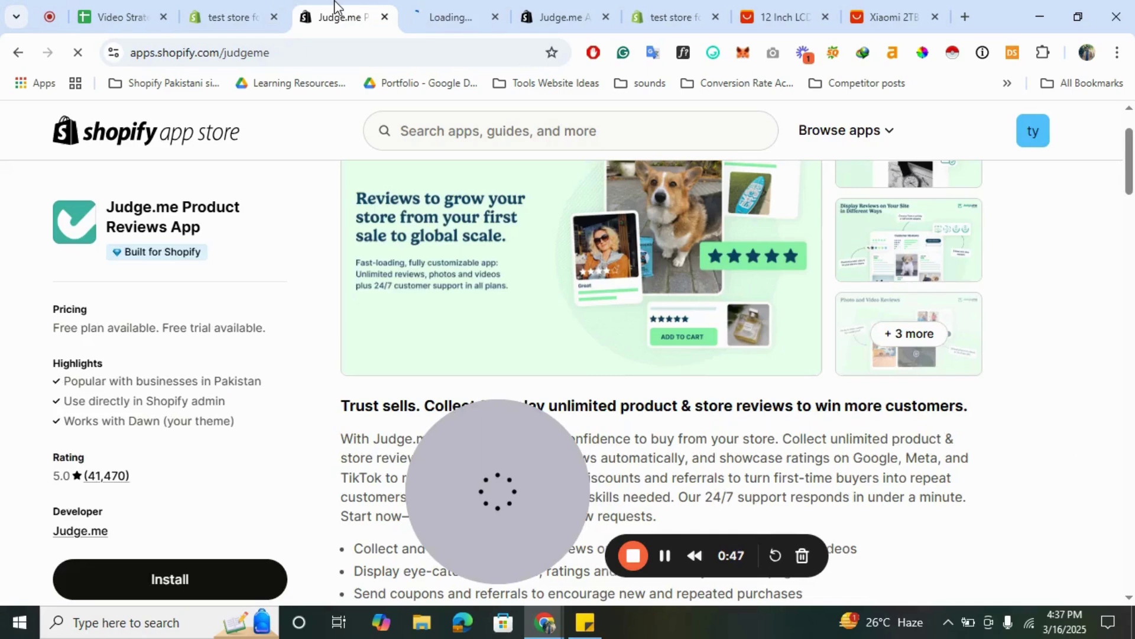
click(463, 9)
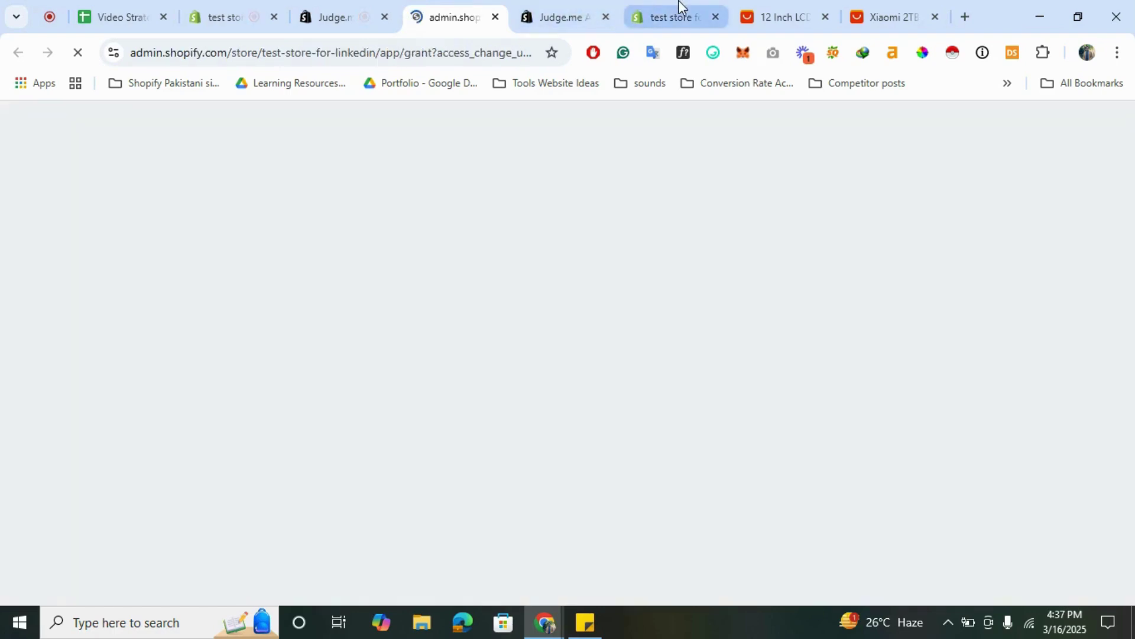
click(678, 9)
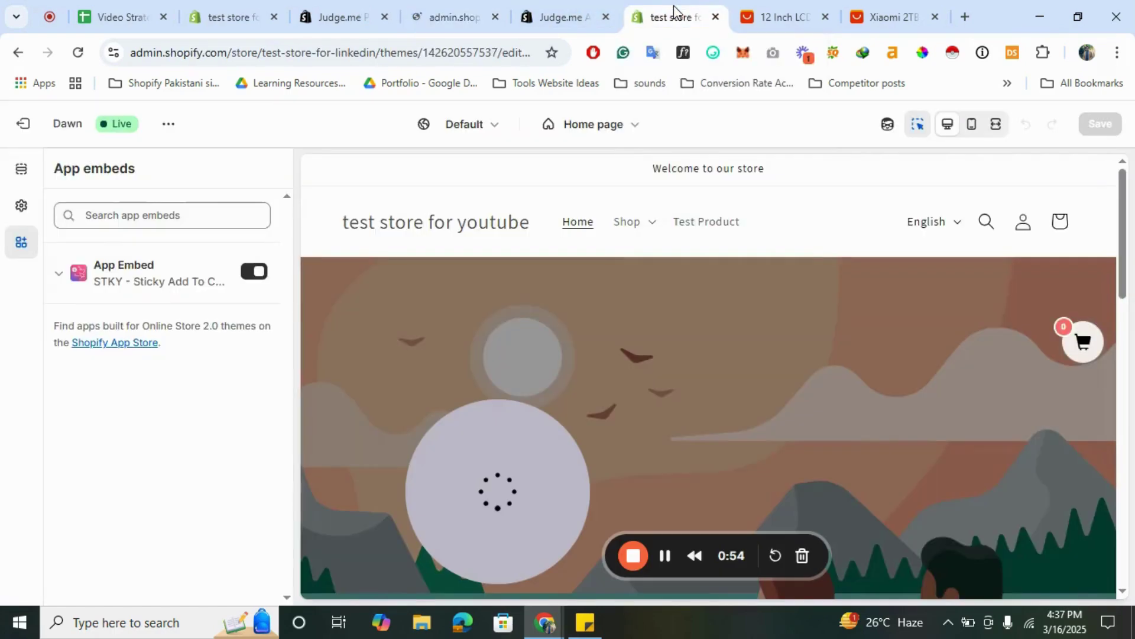
click(445, 2)
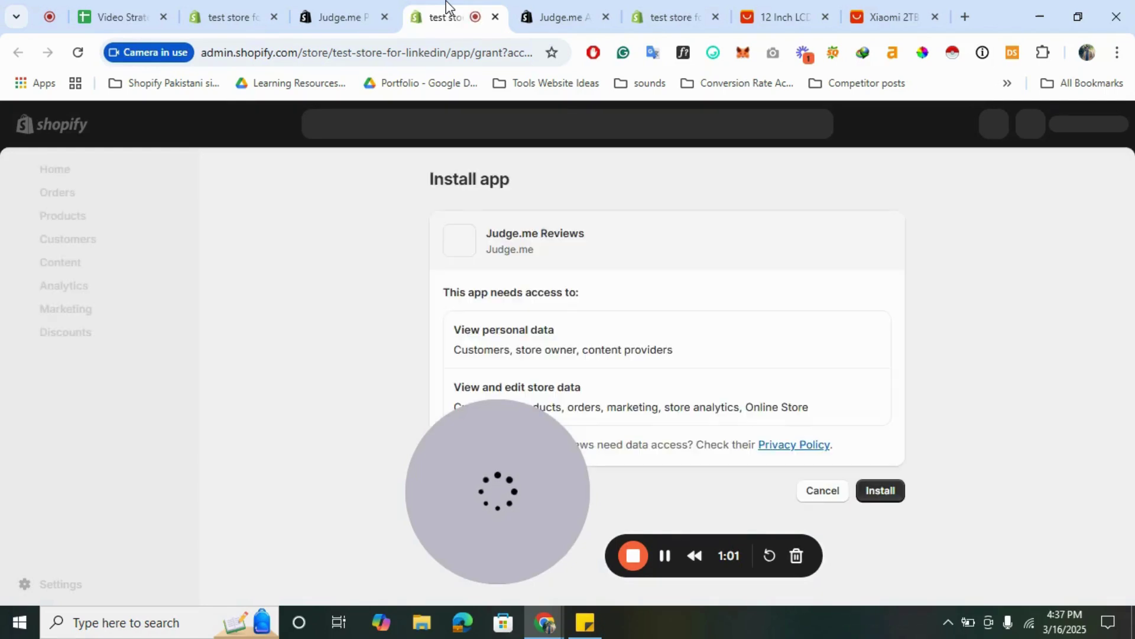
drag(465, 425, 147, 458)
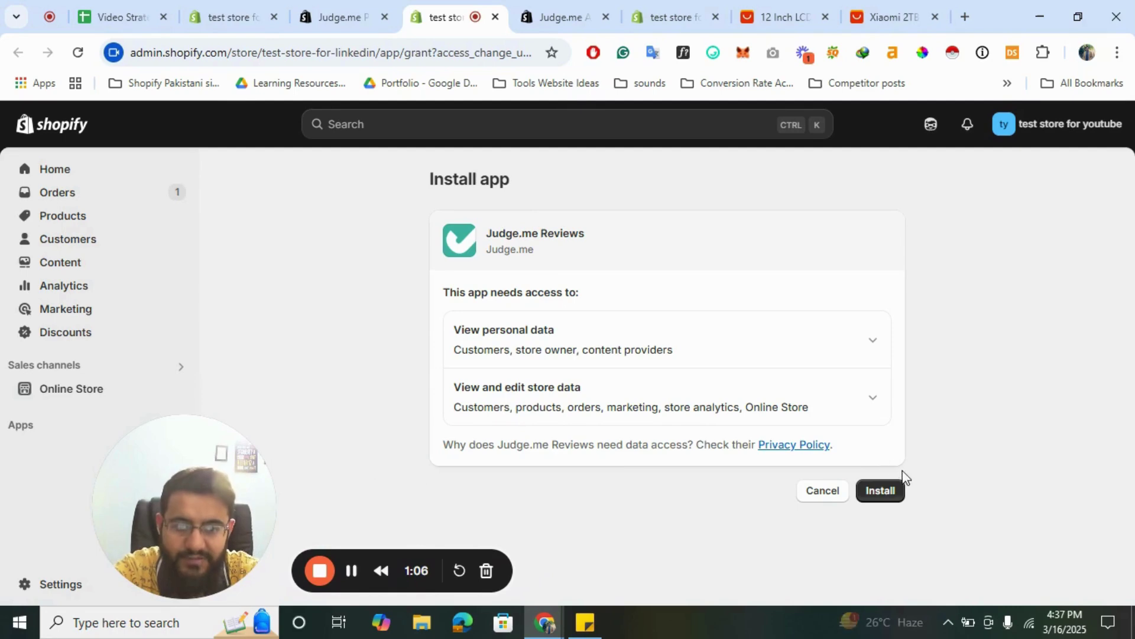
click(881, 495)
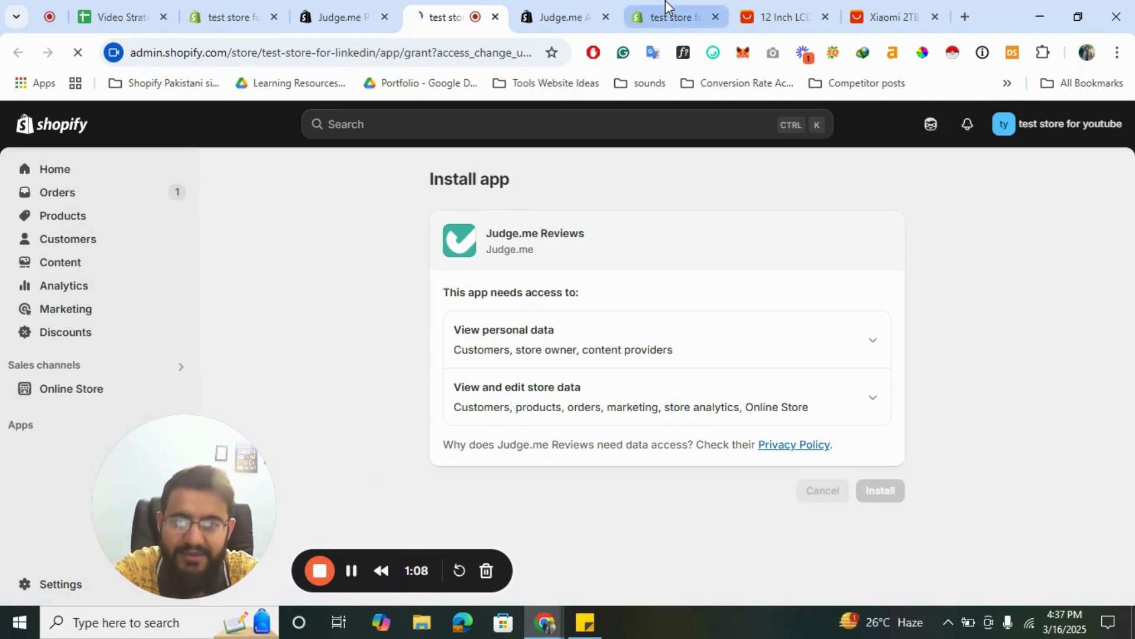
- Start the Judge.me setup with English as the language and the current default theme as the install location
mouse_move(665, 1)
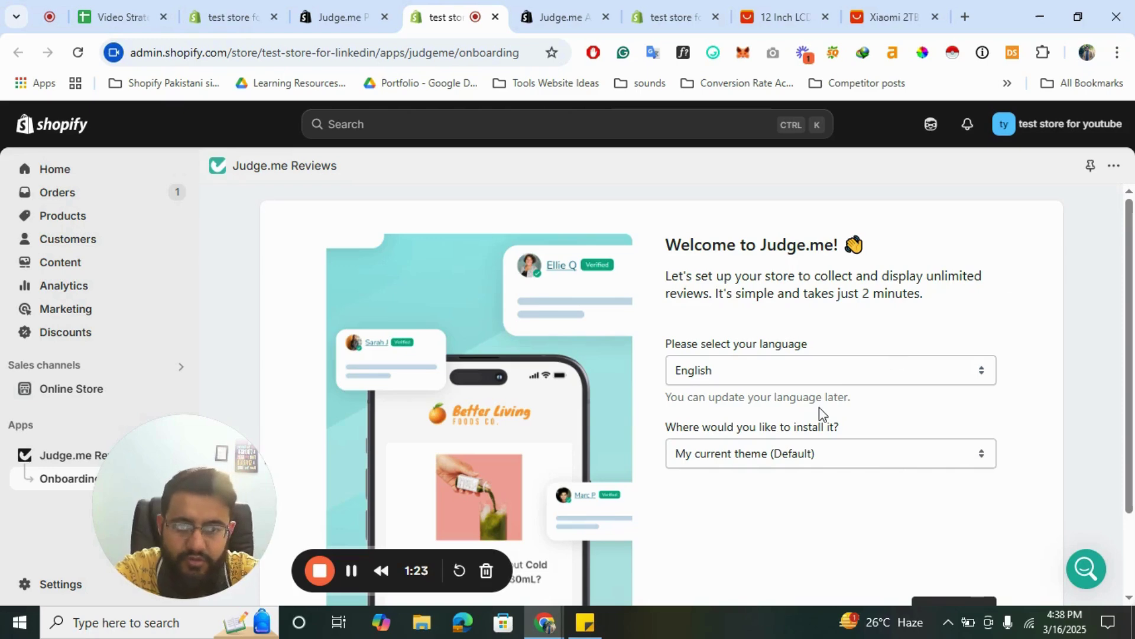
scroll(823, 414, down, 2)
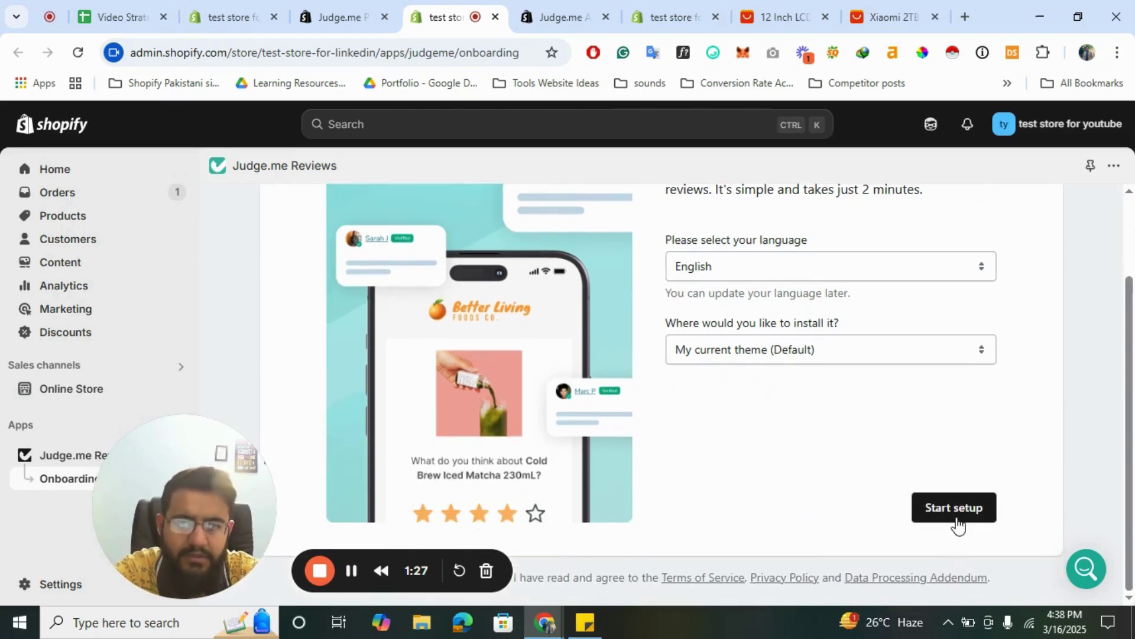
click(958, 525)
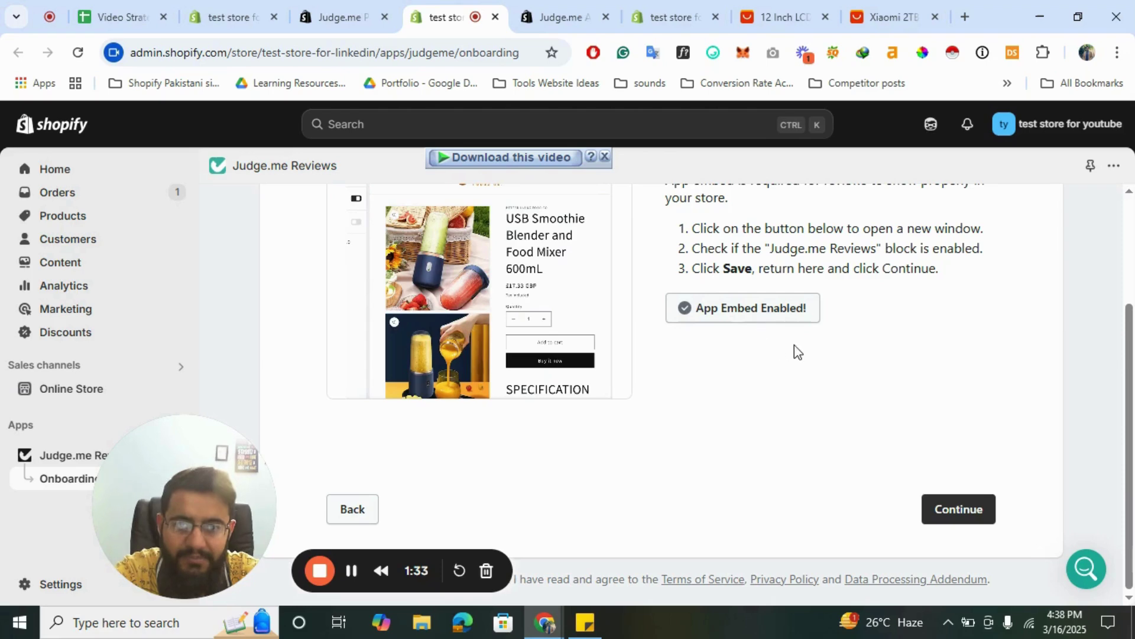
- Reload the theme editor and check the Judge.me Reviews app embed in the Dawn theme
click(677, 15)
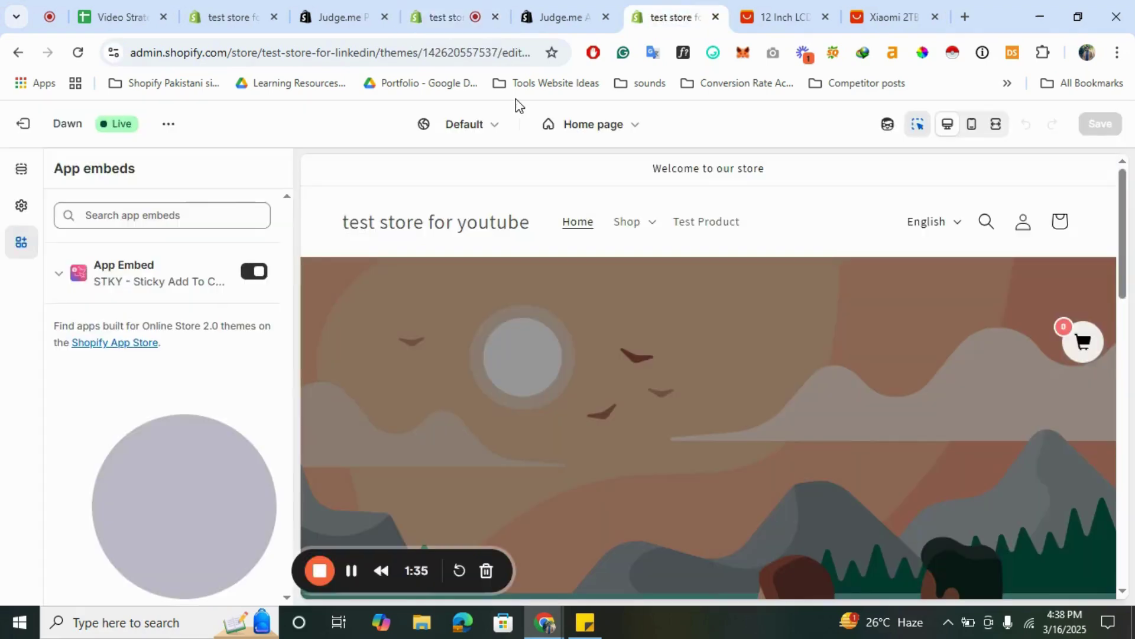
click(437, 47)
key(Return)
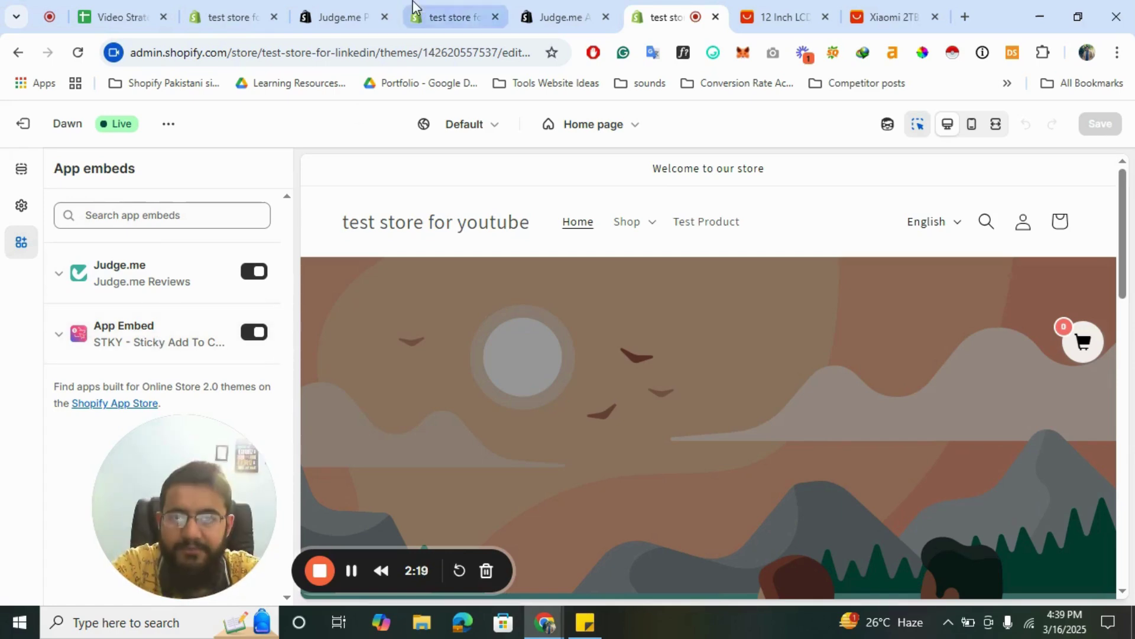
click(583, 8)
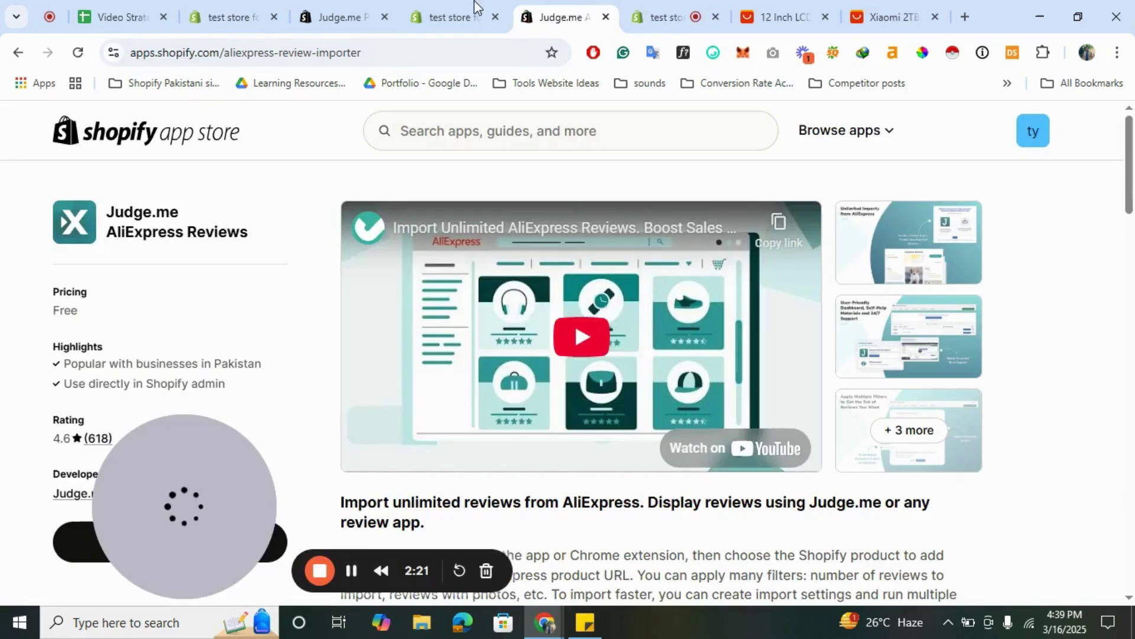
- Return to the Judge.me onboarding and complete its app embed, Review Widget and Star Ratings Badge stages
click(445, 13)
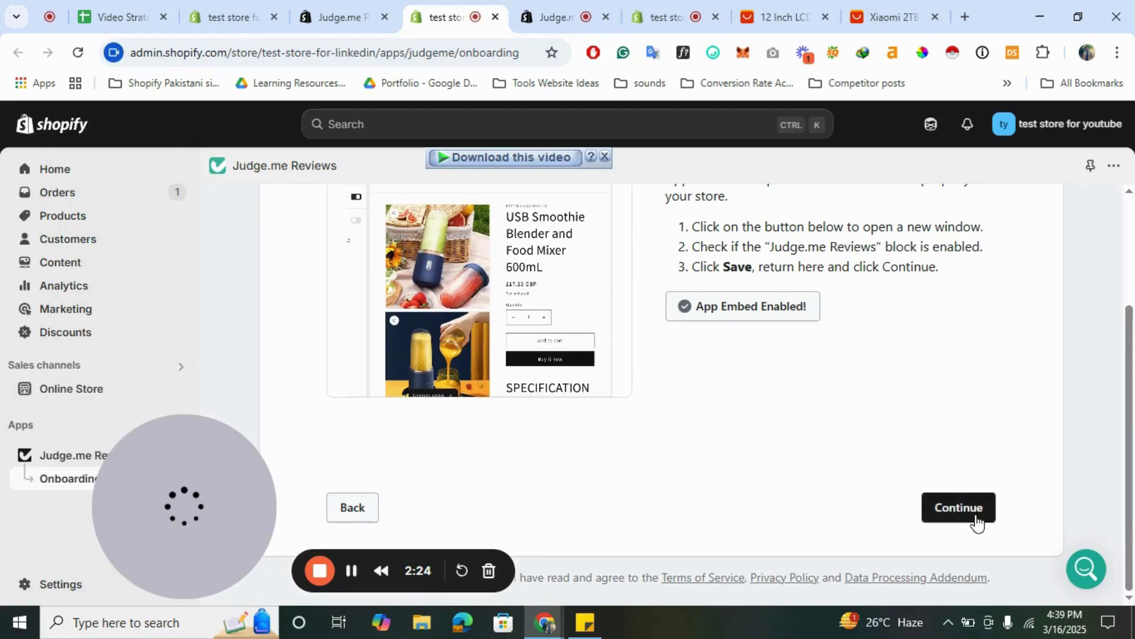
click(977, 523)
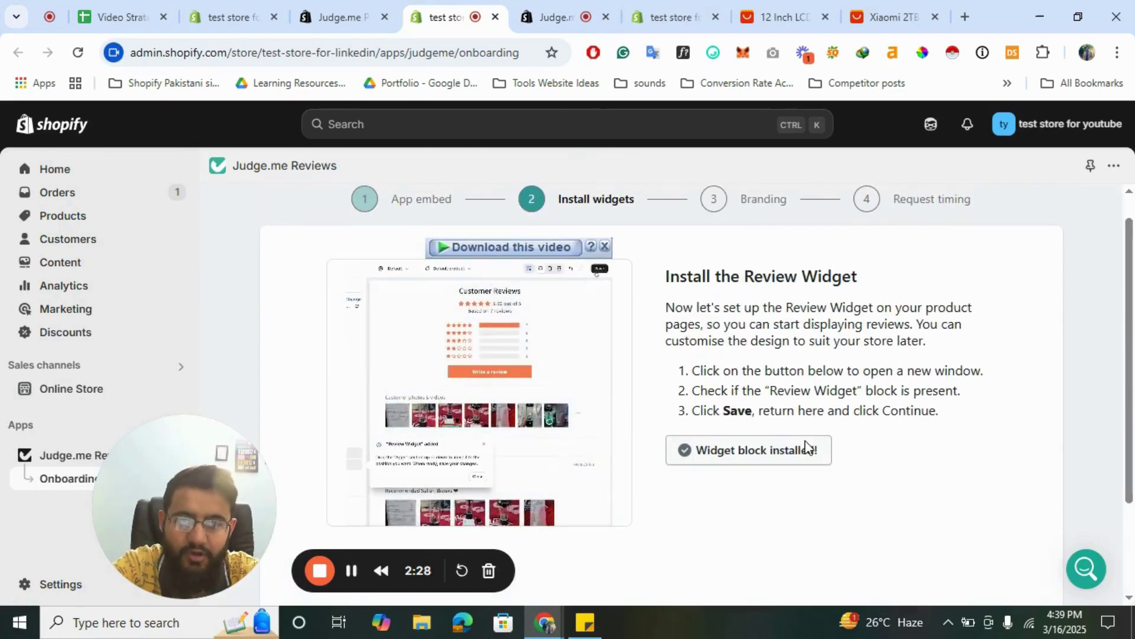
scroll(807, 447, down, 1)
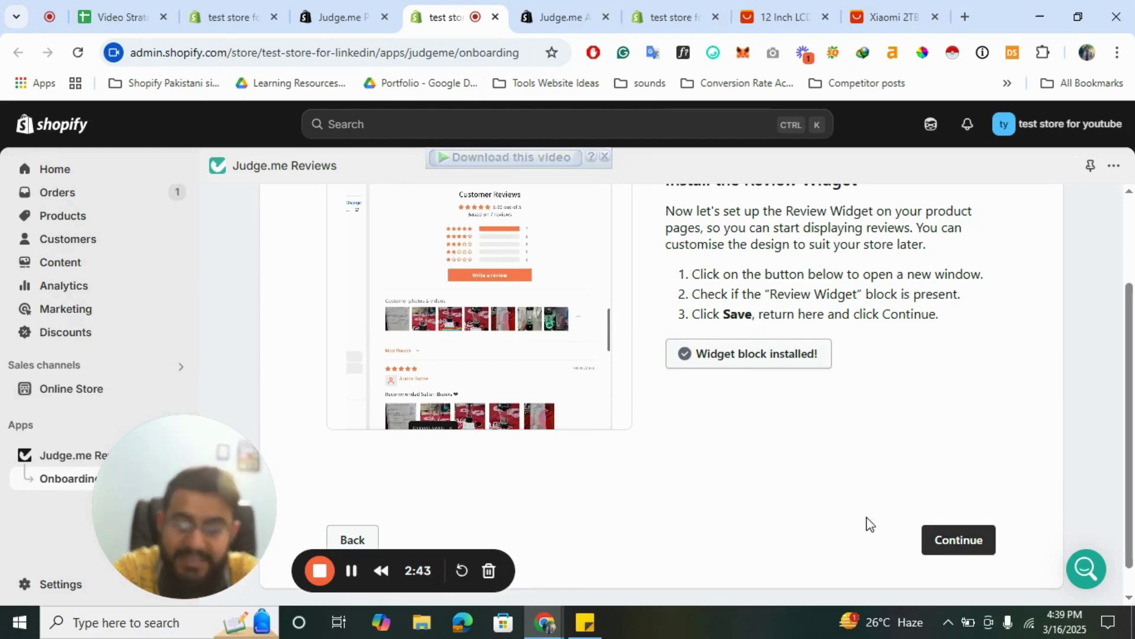
click(940, 541)
scroll(792, 453, up, 1)
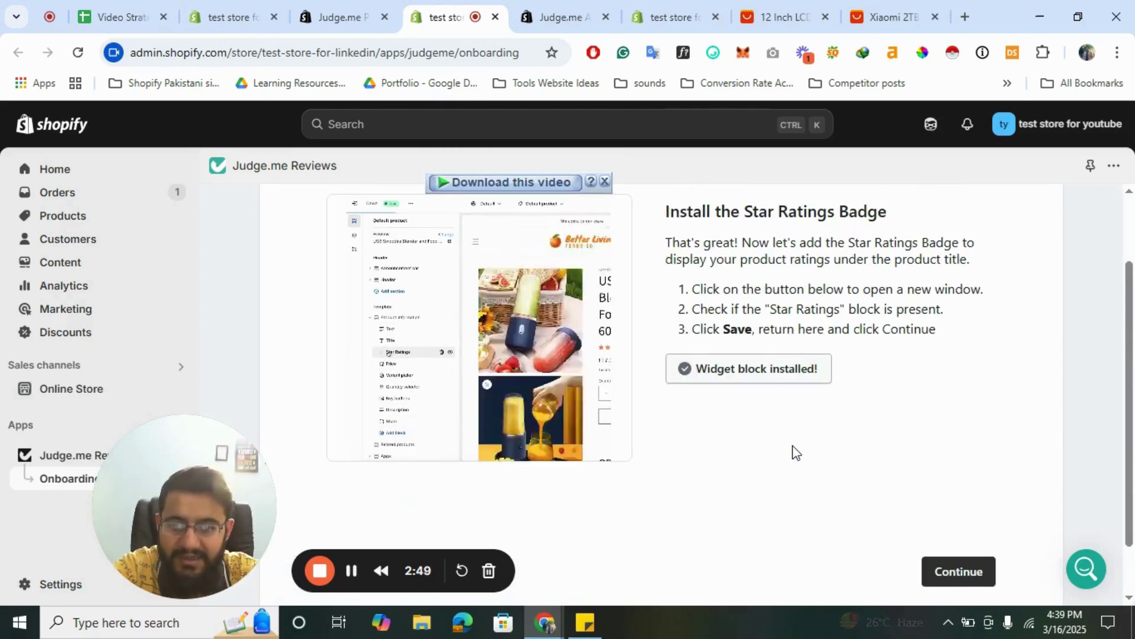
click(955, 580)
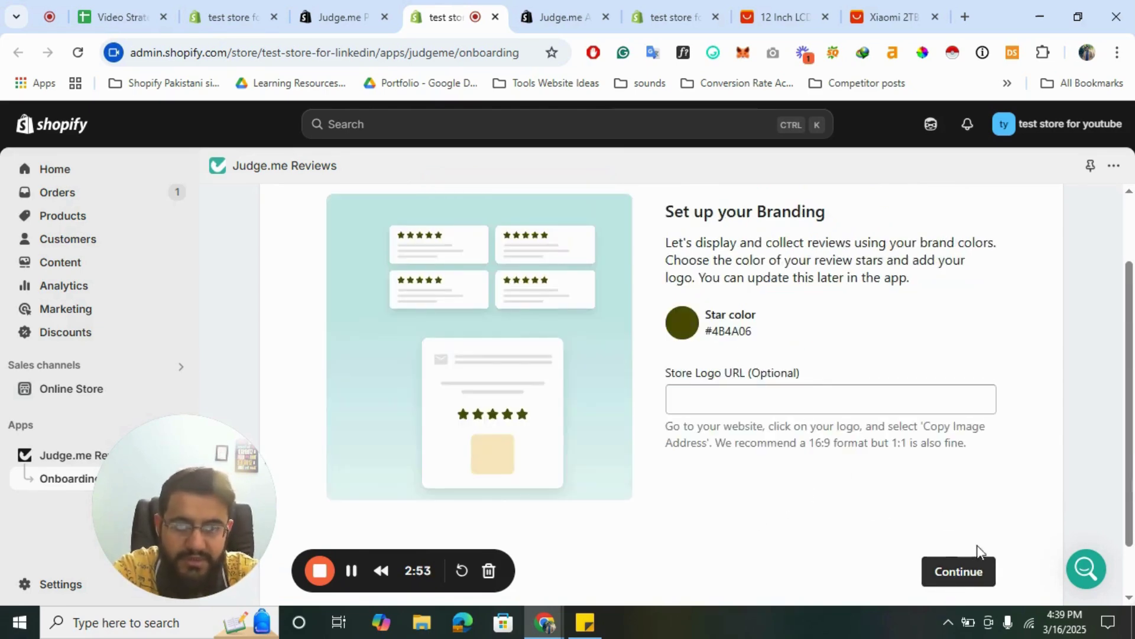
- Accept the default branding and 14-day review request timings, then finish onboarding into the Judge.me dashboard
click(950, 585)
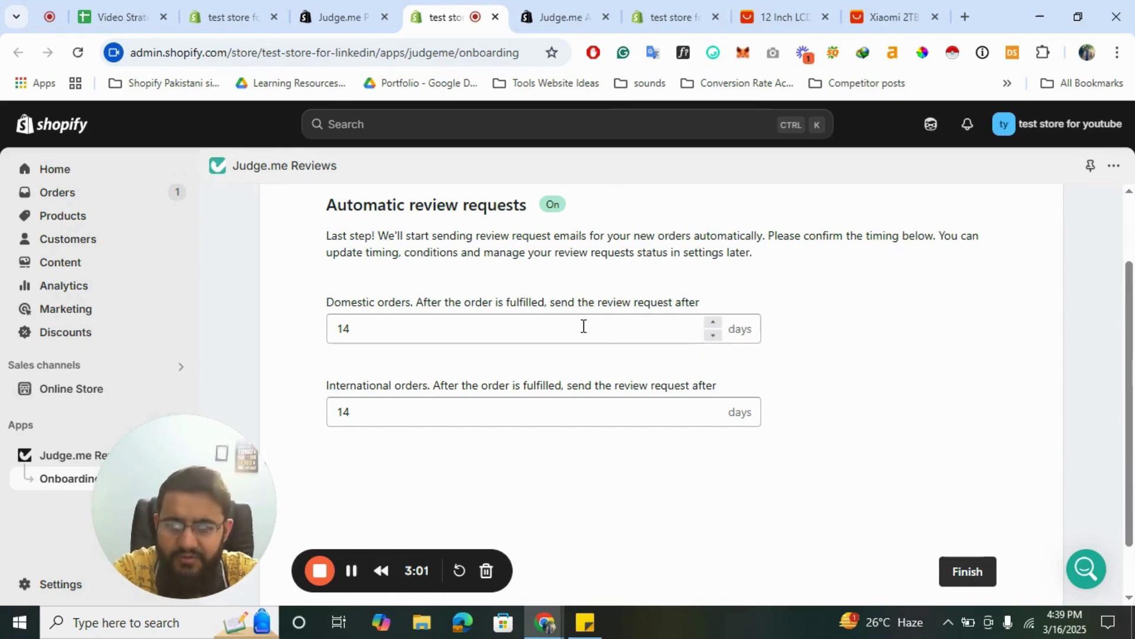
click(953, 573)
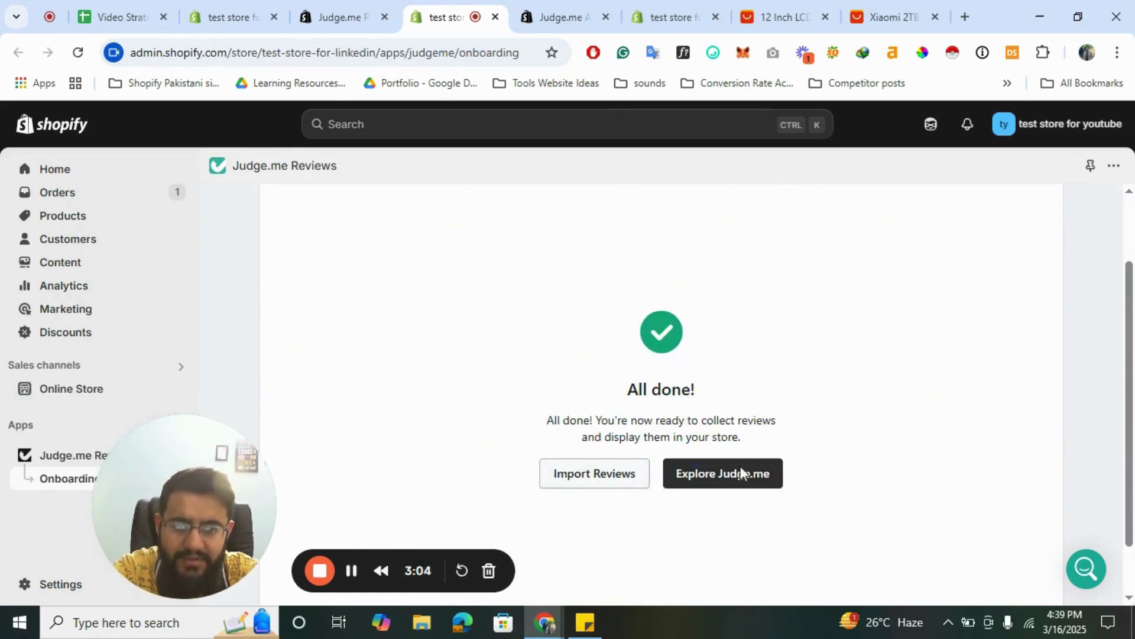
click(712, 477)
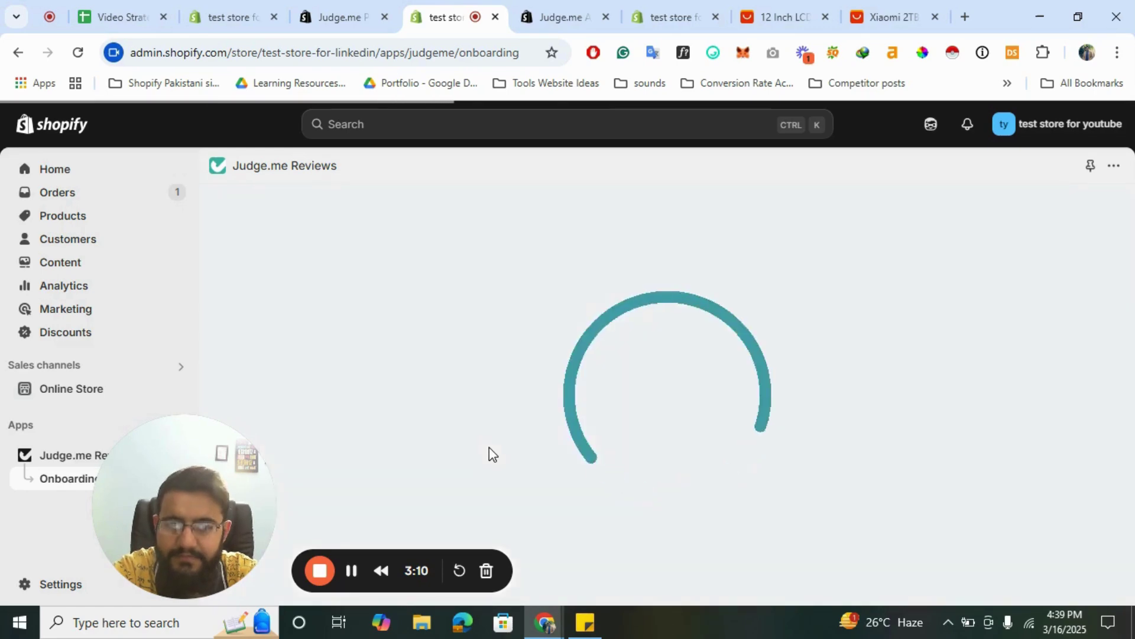
- Look through the review insights, trust scores and other sections of the Judge.me dashboard
drag(188, 463, 725, 172)
scroll(604, 332, down, 3)
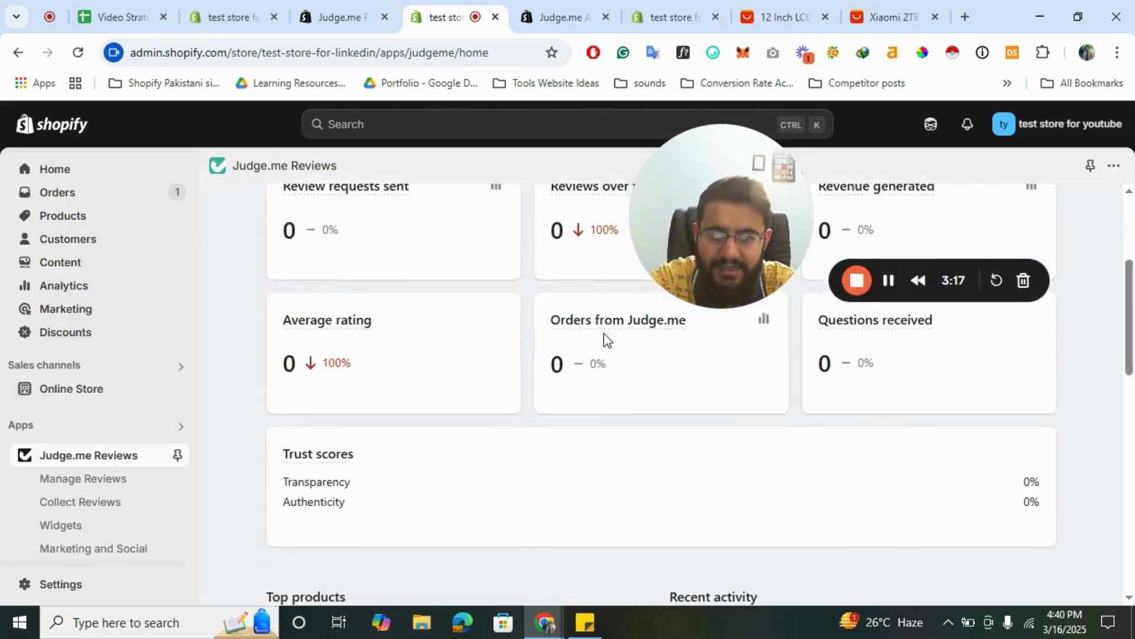
scroll(604, 332, down, 5)
scroll(605, 332, up, 10)
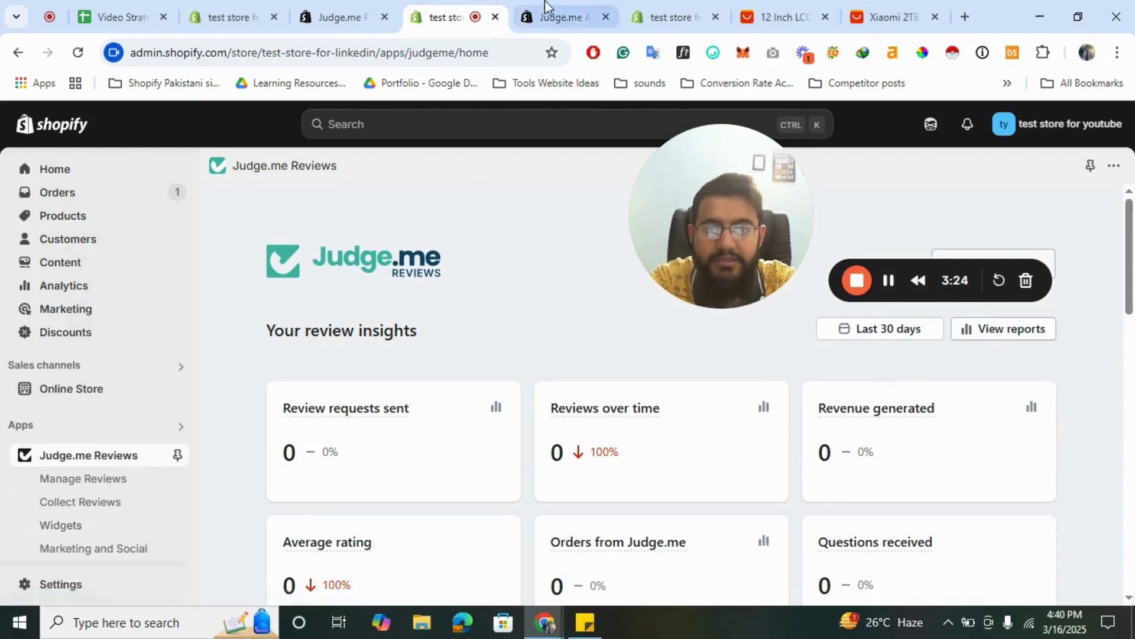
- Open the 12 Inch LCD Writing Tablet Drawing Board page in the theme editor and locate its Star Ratings block
click(675, 14)
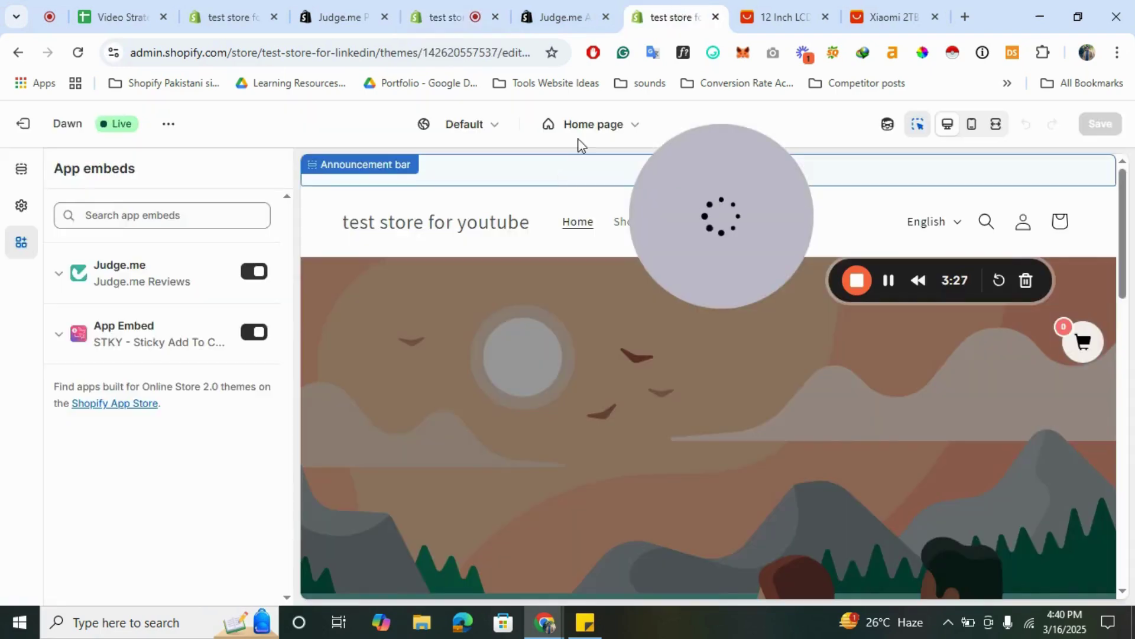
click(583, 137)
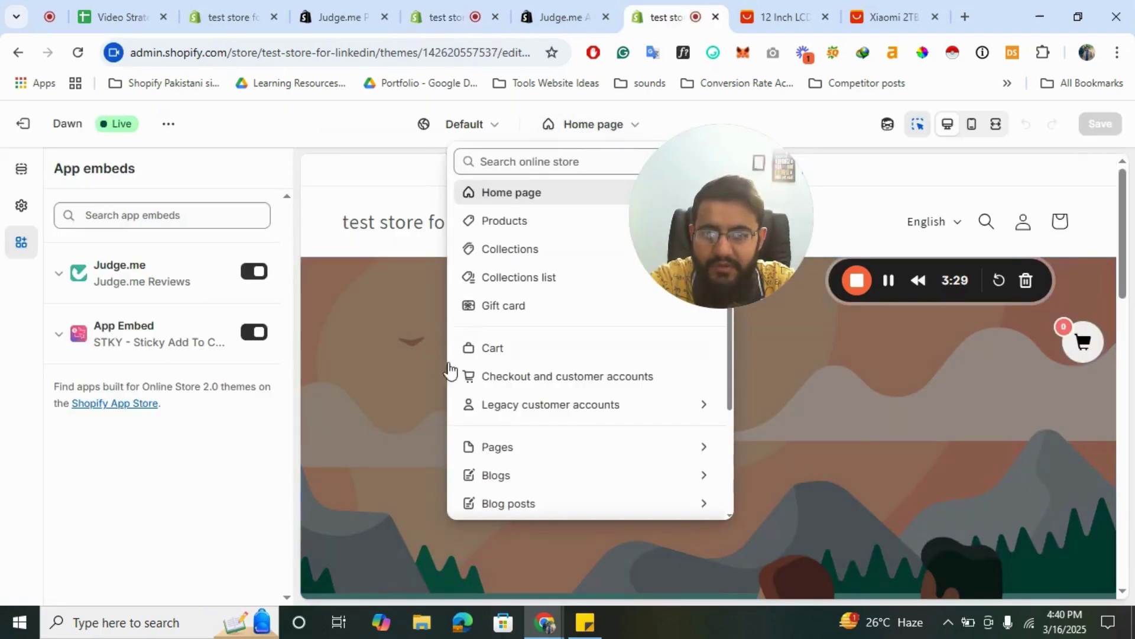
scroll(377, 479, down, 10)
scroll(380, 437, up, 3)
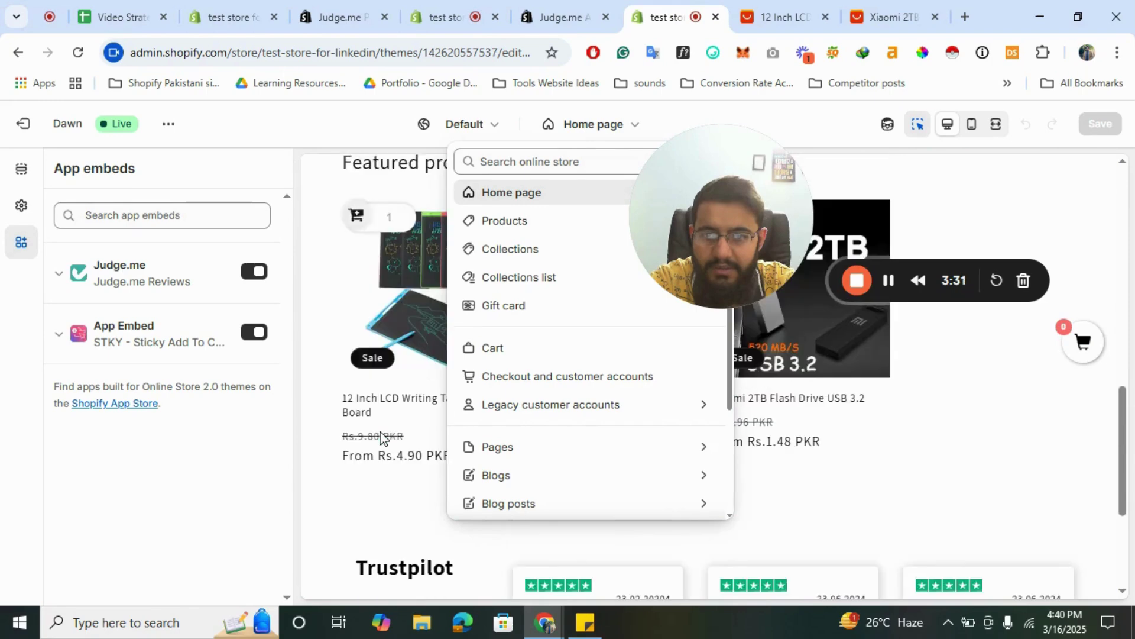
click(420, 284)
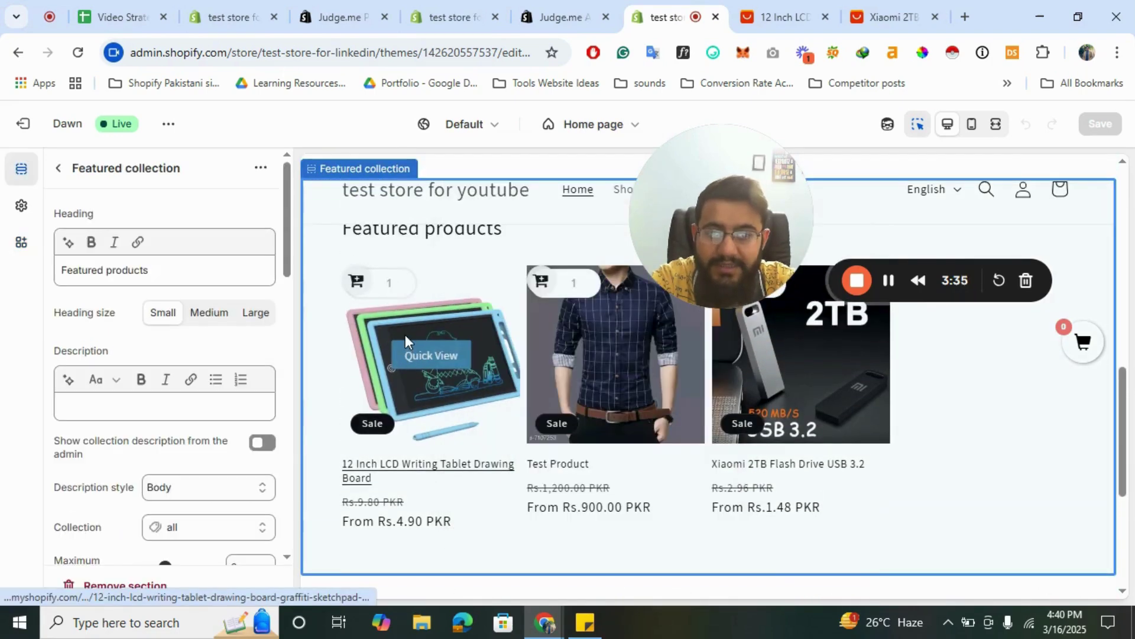
click(409, 338)
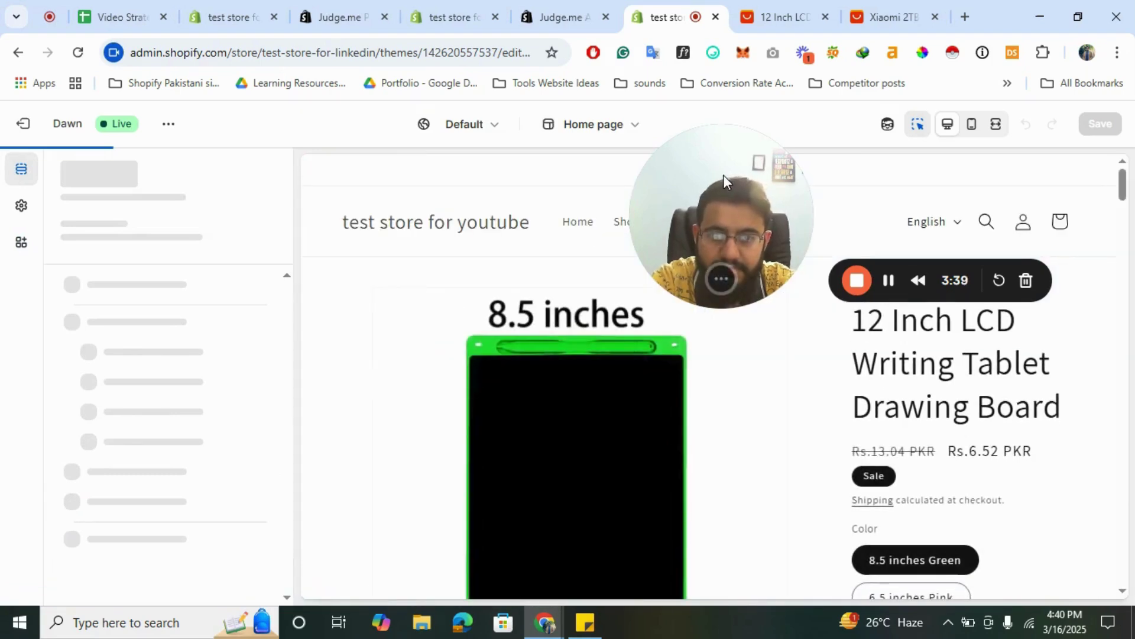
drag(723, 175, 597, 171)
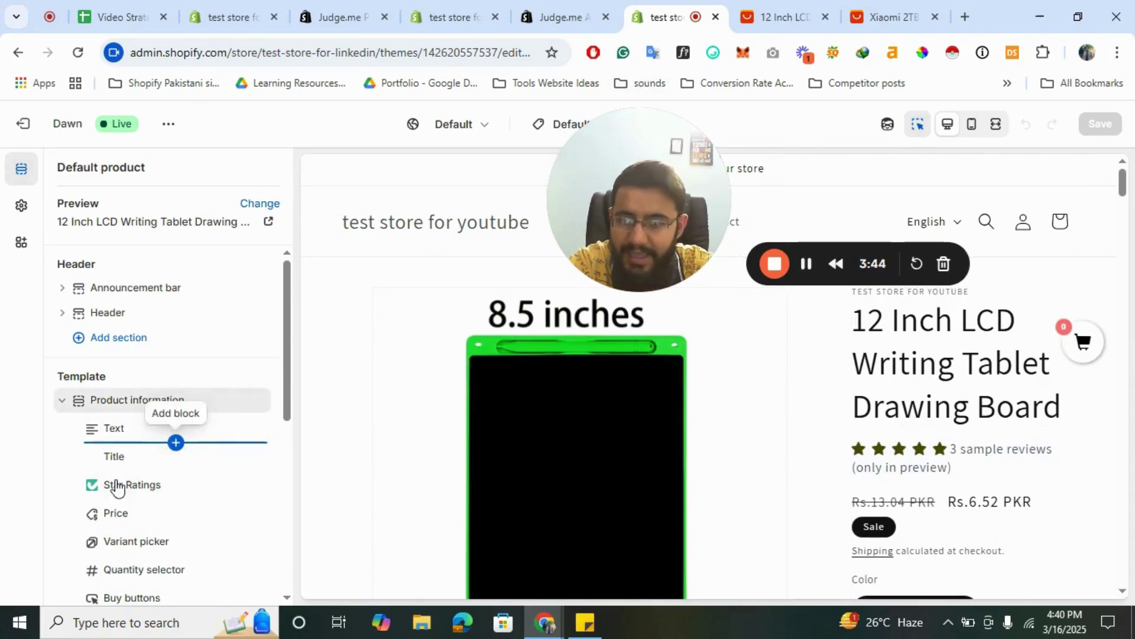
scroll(129, 500, down, 1)
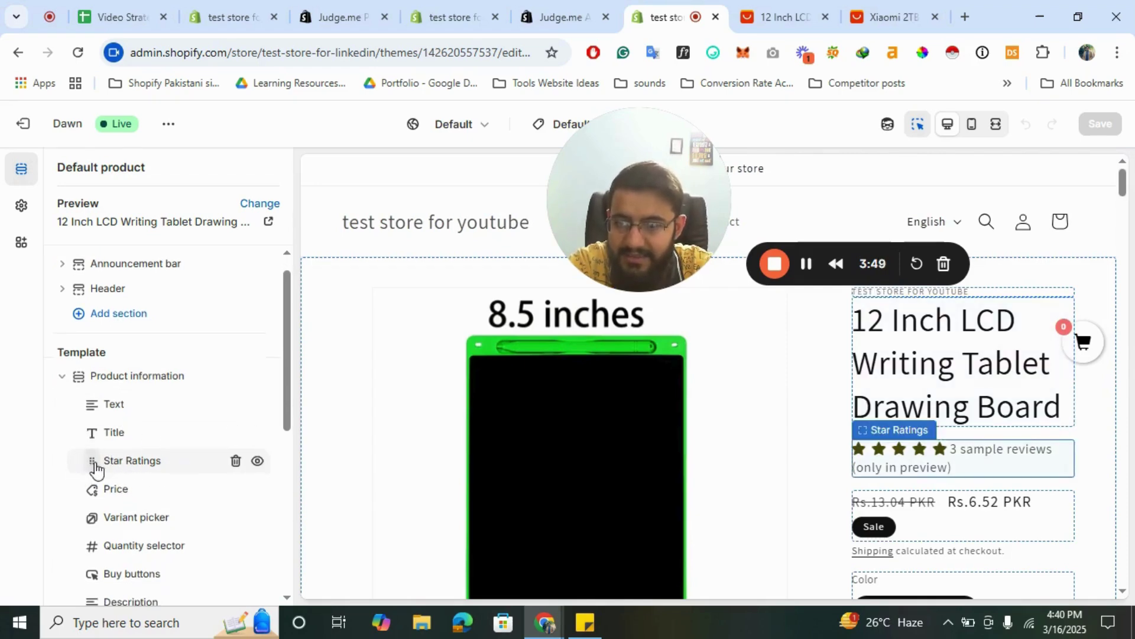
- Delete the three Apps sections below Related products in the default product template, including the one holding the Review Widget
scroll(142, 467, down, 3)
scroll(183, 469, down, 3)
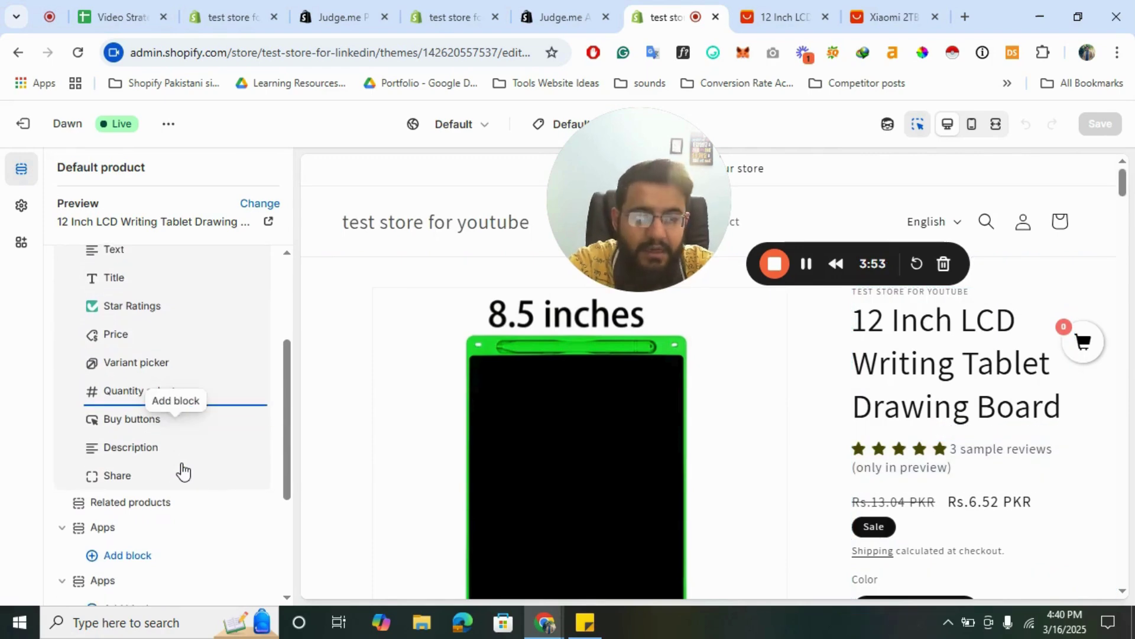
mouse_move(140, 322)
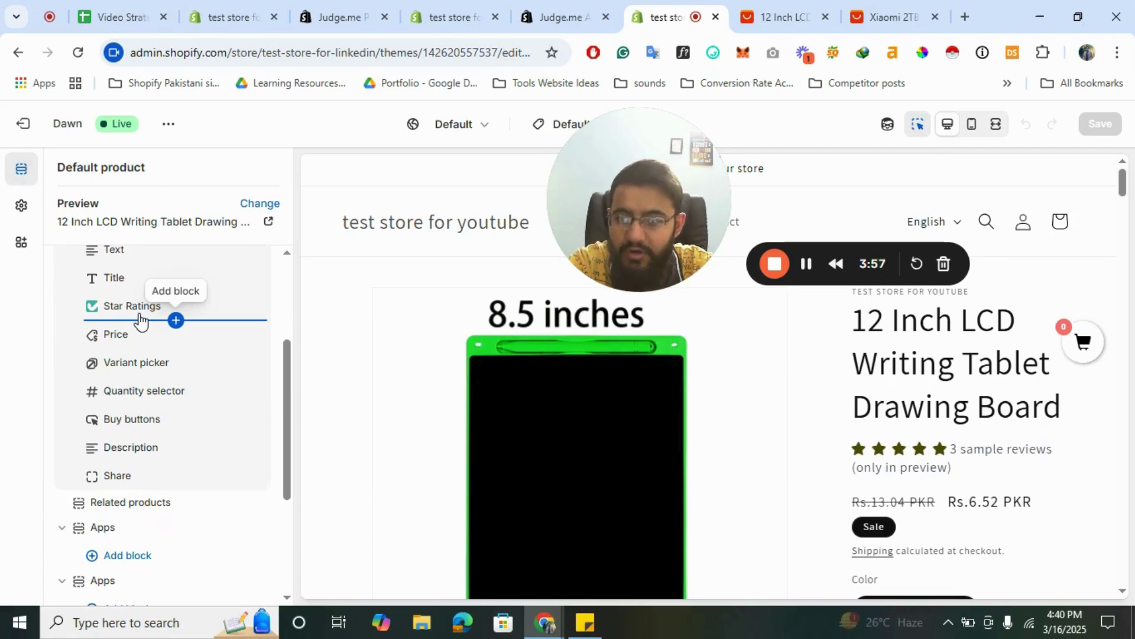
scroll(186, 500, down, 2)
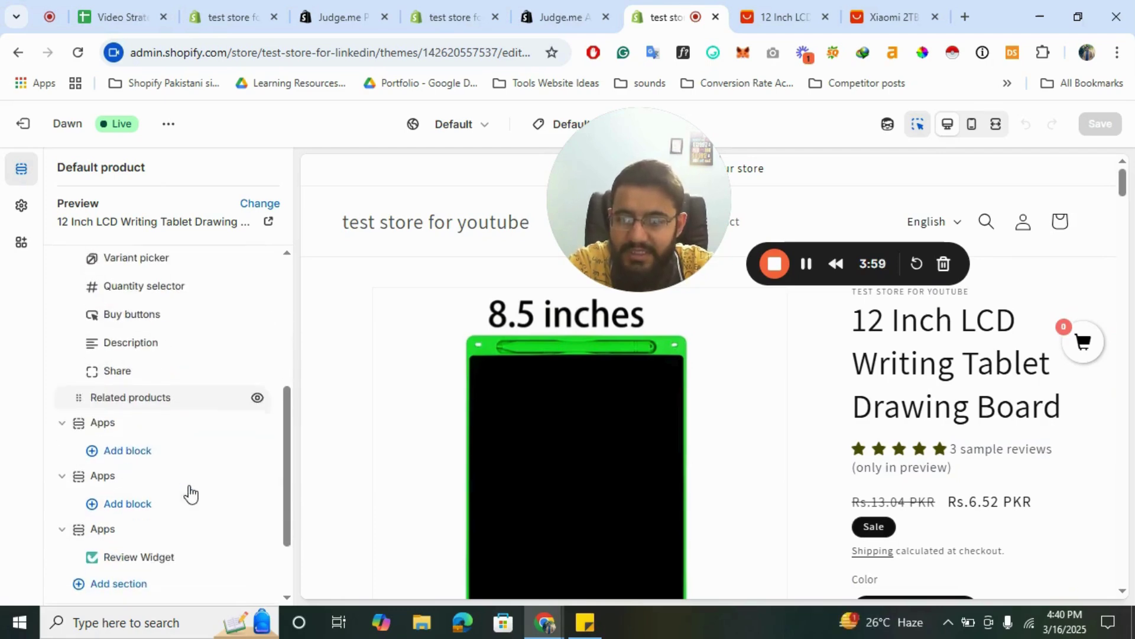
mouse_move(173, 555)
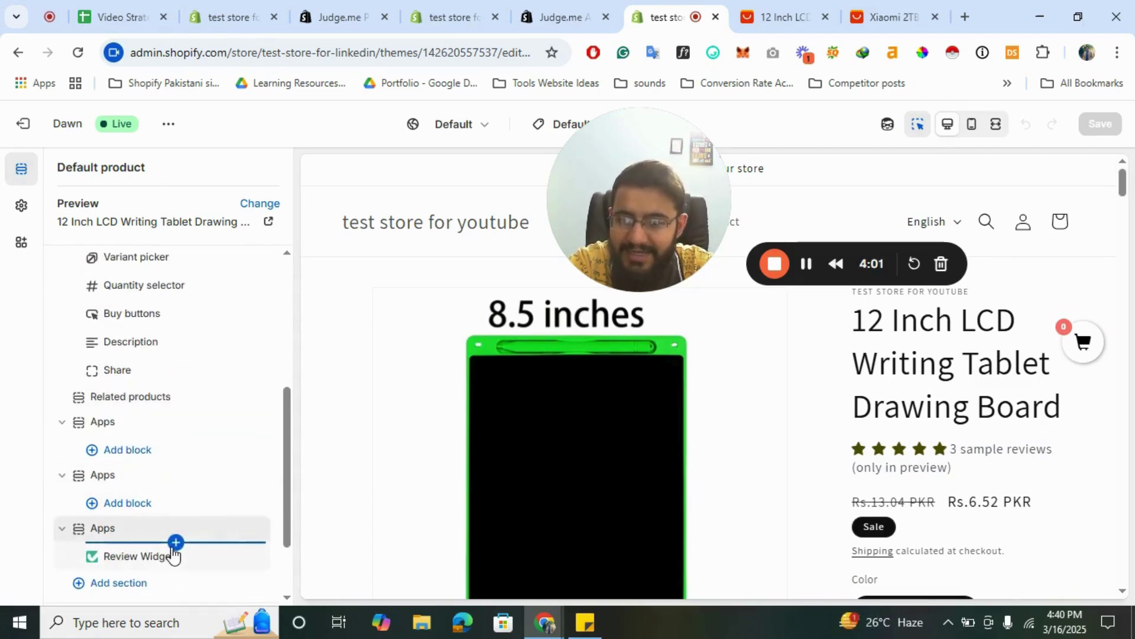
scroll(173, 555, down, 1)
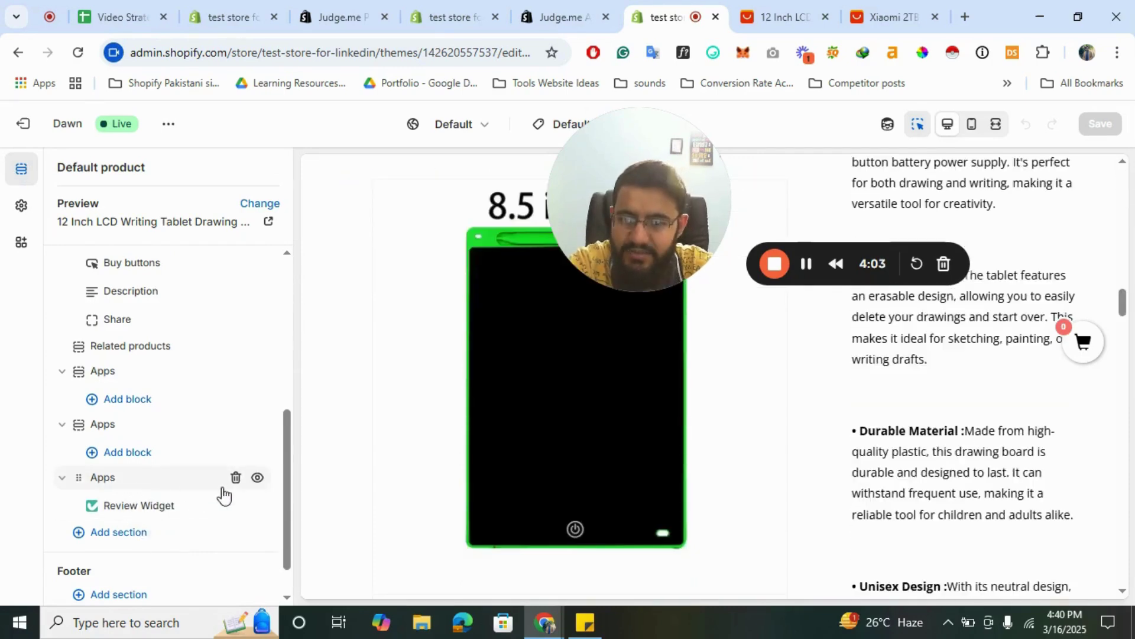
mouse_move(234, 480)
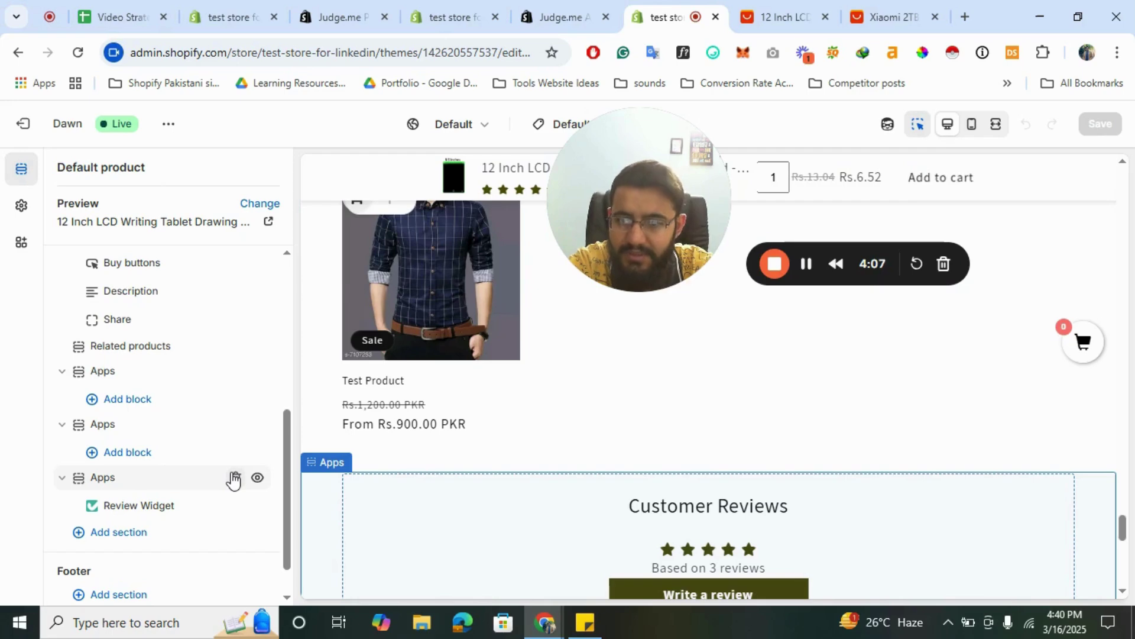
click(234, 478)
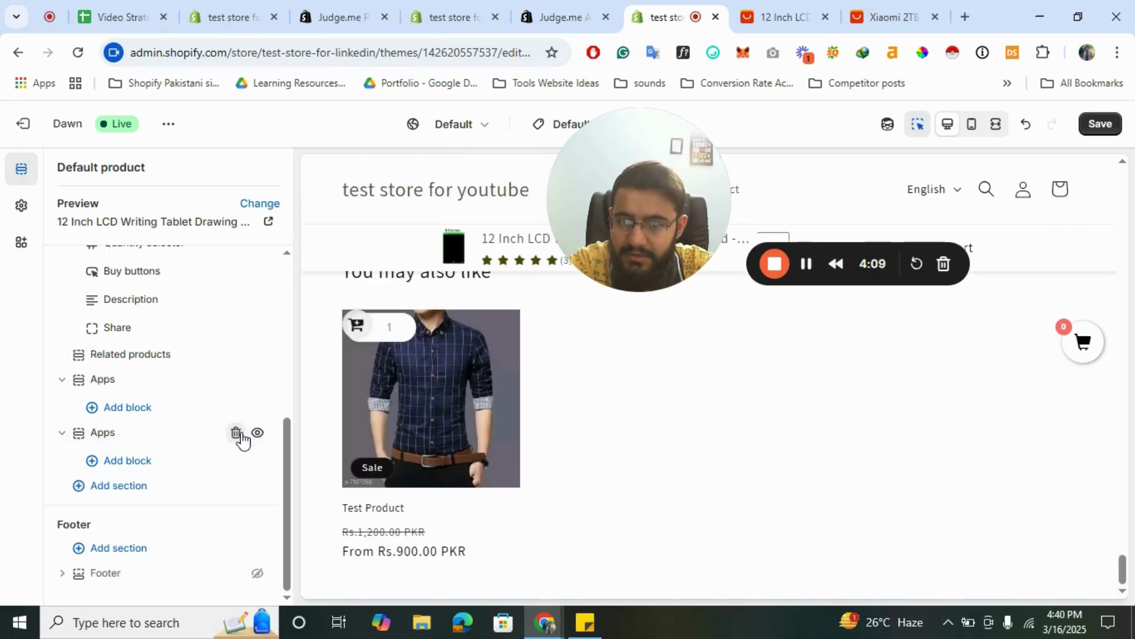
click(236, 435)
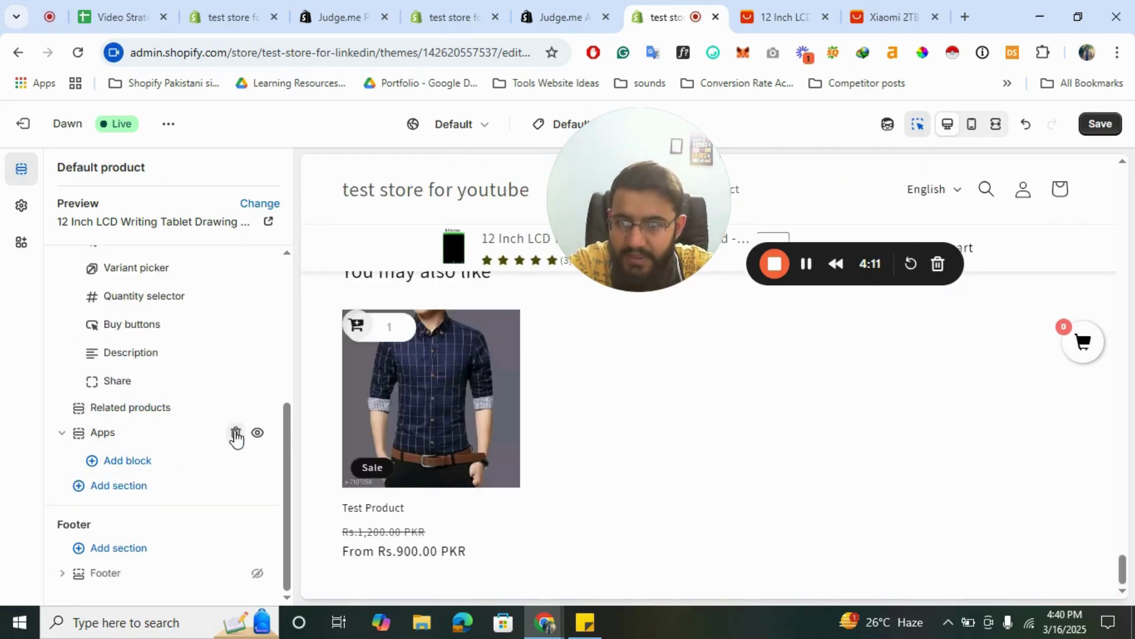
click(236, 434)
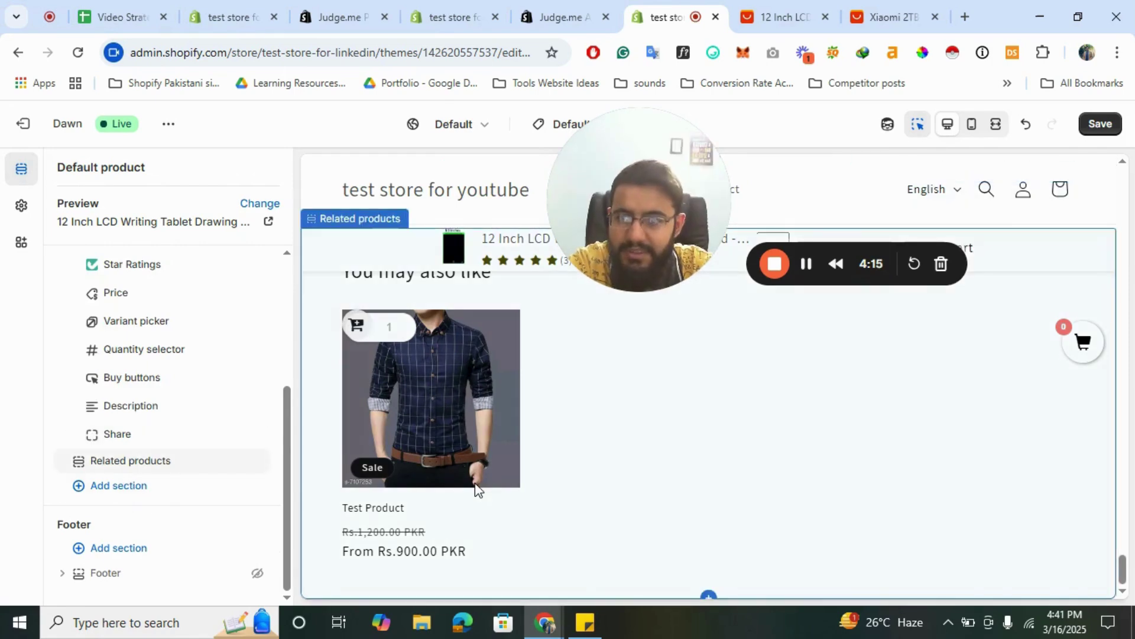
- Add Judge.me's Review Widget as a new app section below Related products in the product template
scroll(711, 400, up, 10)
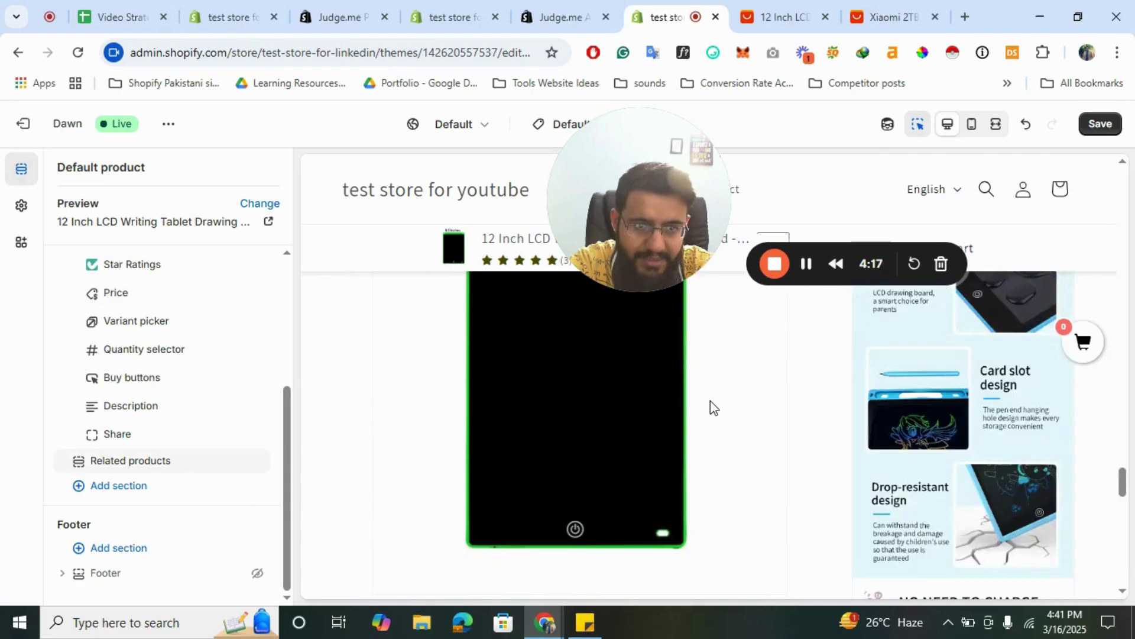
scroll(711, 400, up, 10)
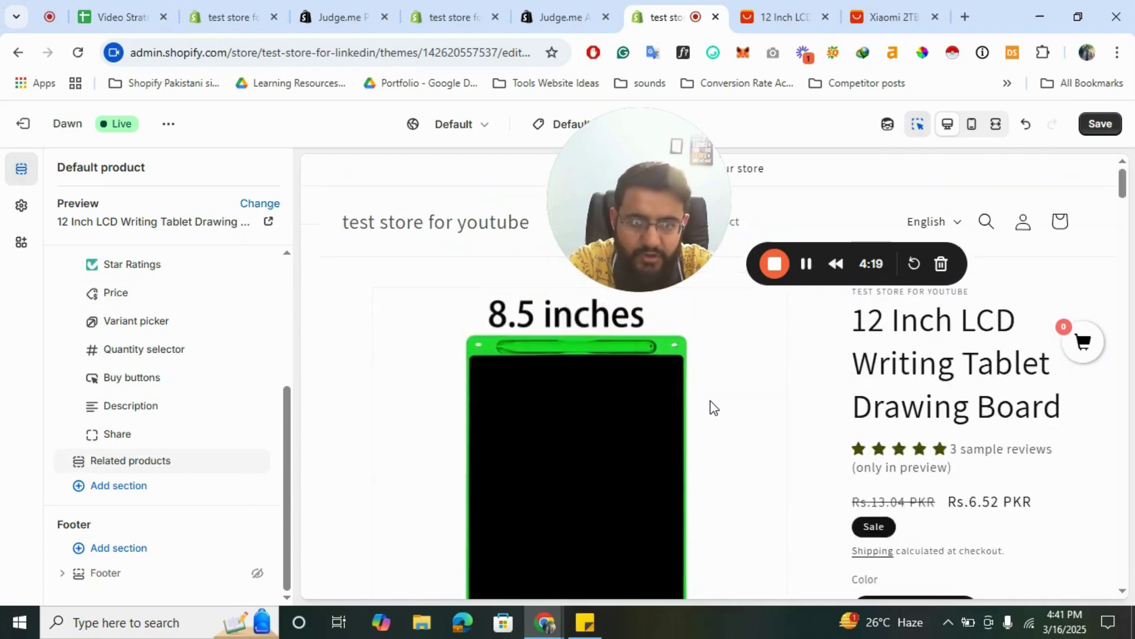
scroll(728, 440, down, 10)
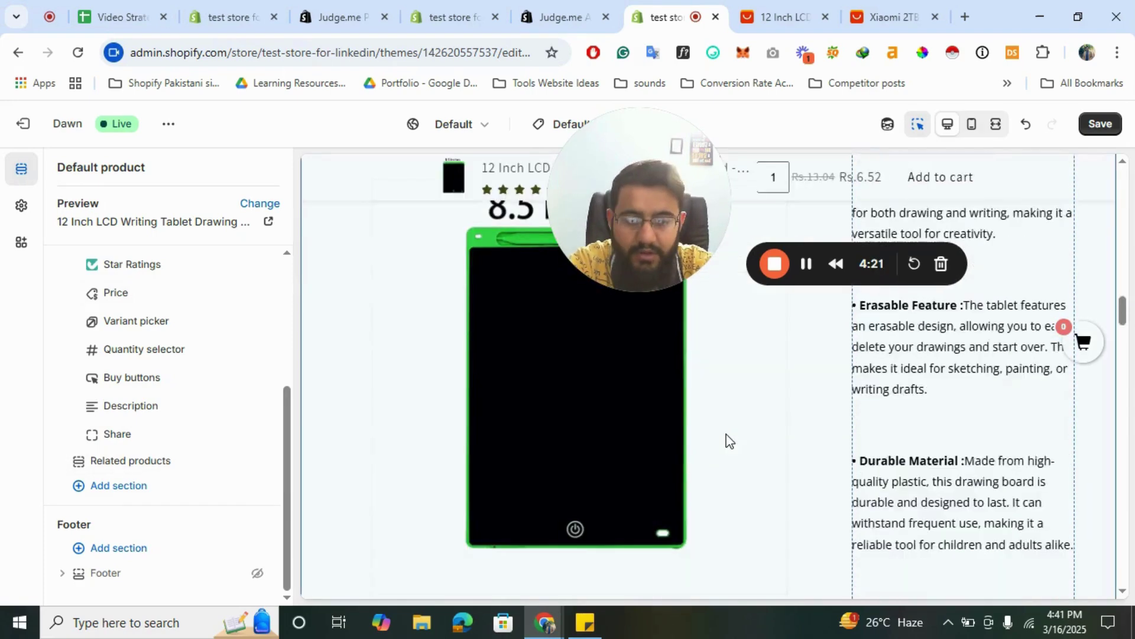
scroll(728, 441, down, 10)
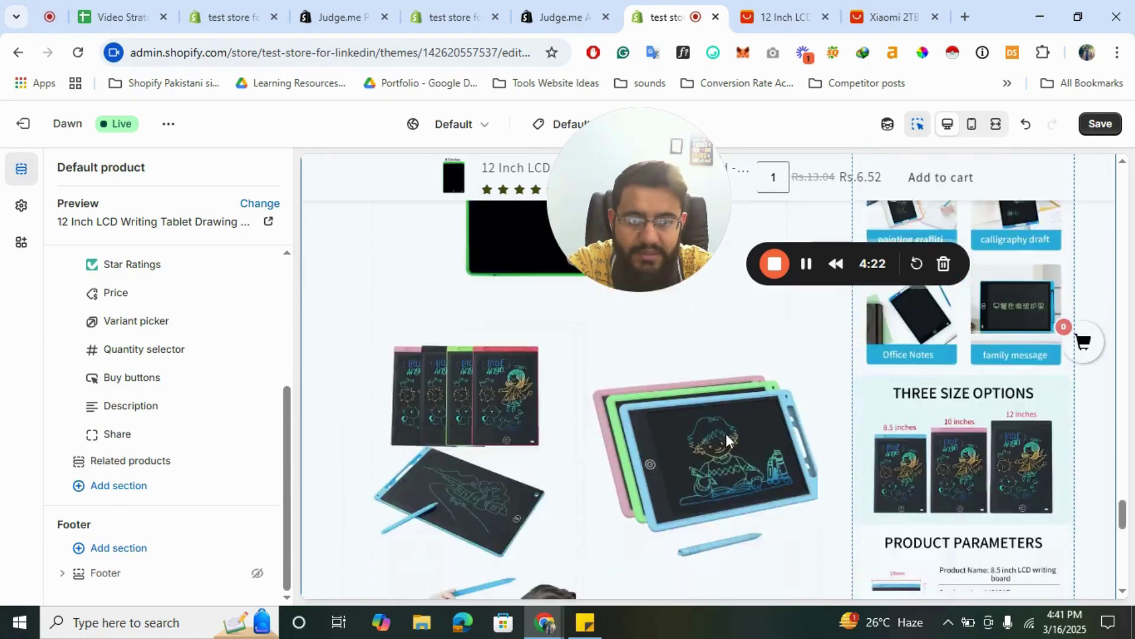
scroll(727, 440, down, 10)
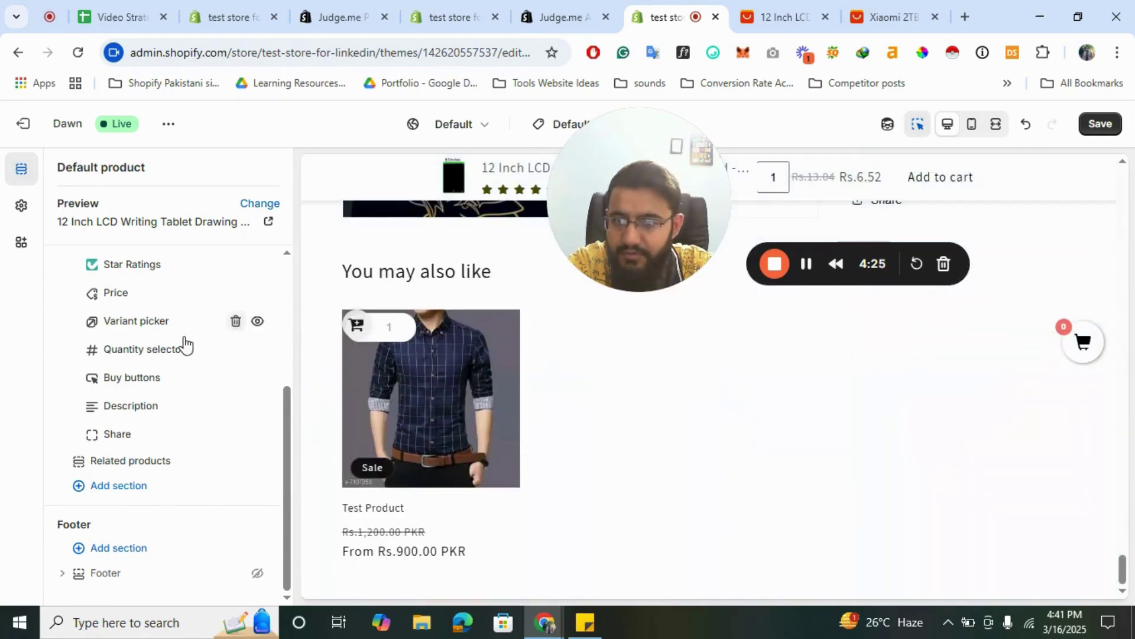
click(127, 490)
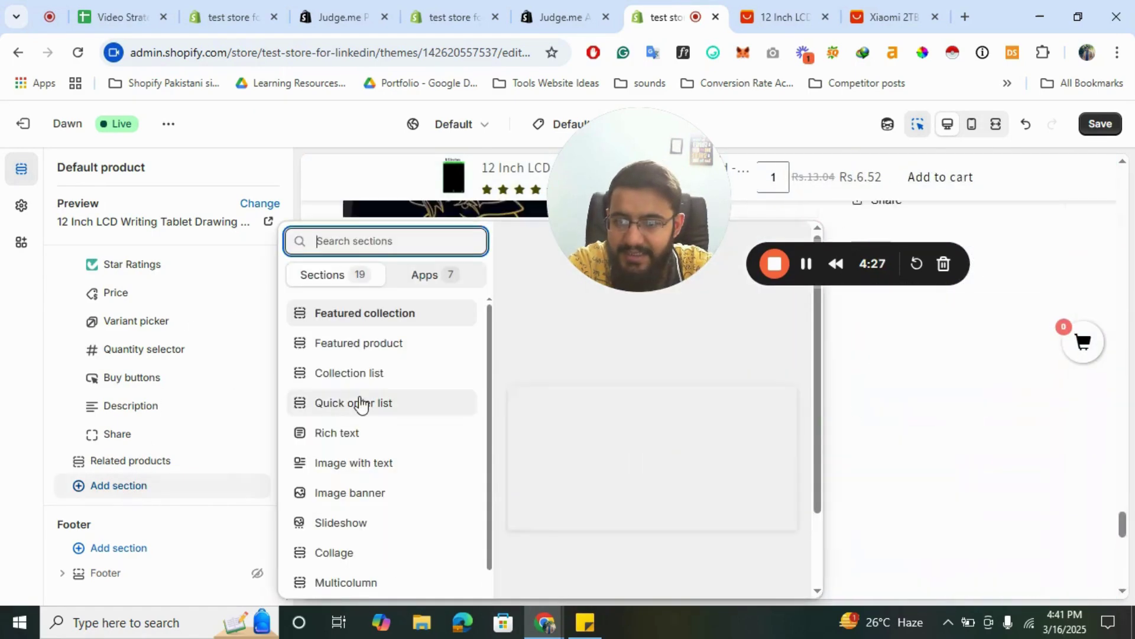
click(427, 287)
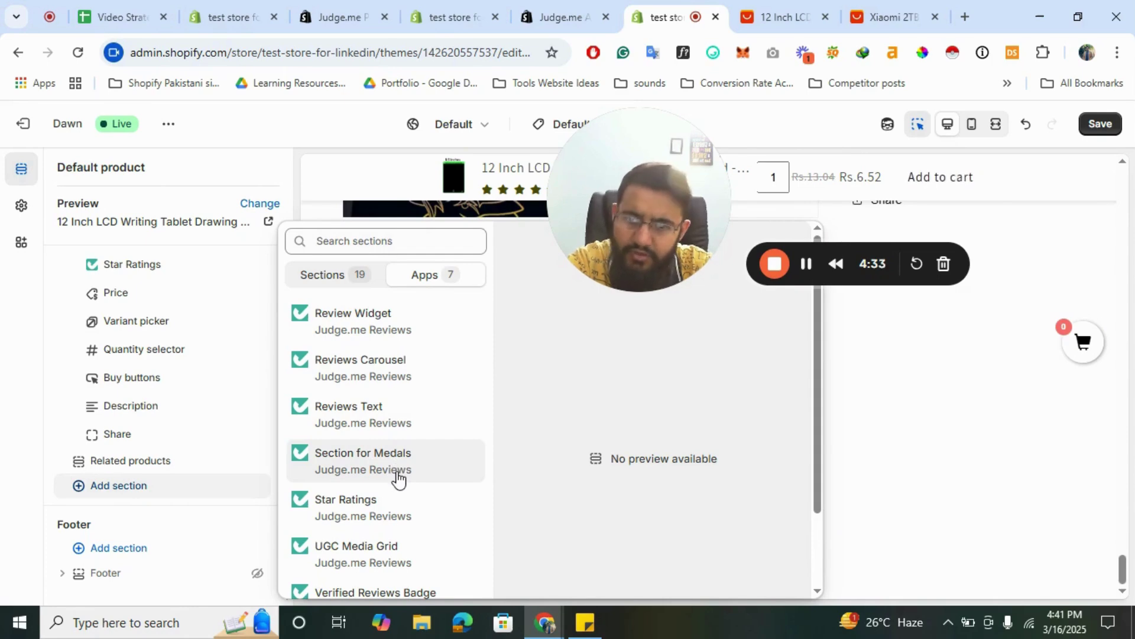
scroll(400, 479, down, 2)
scroll(400, 479, up, 2)
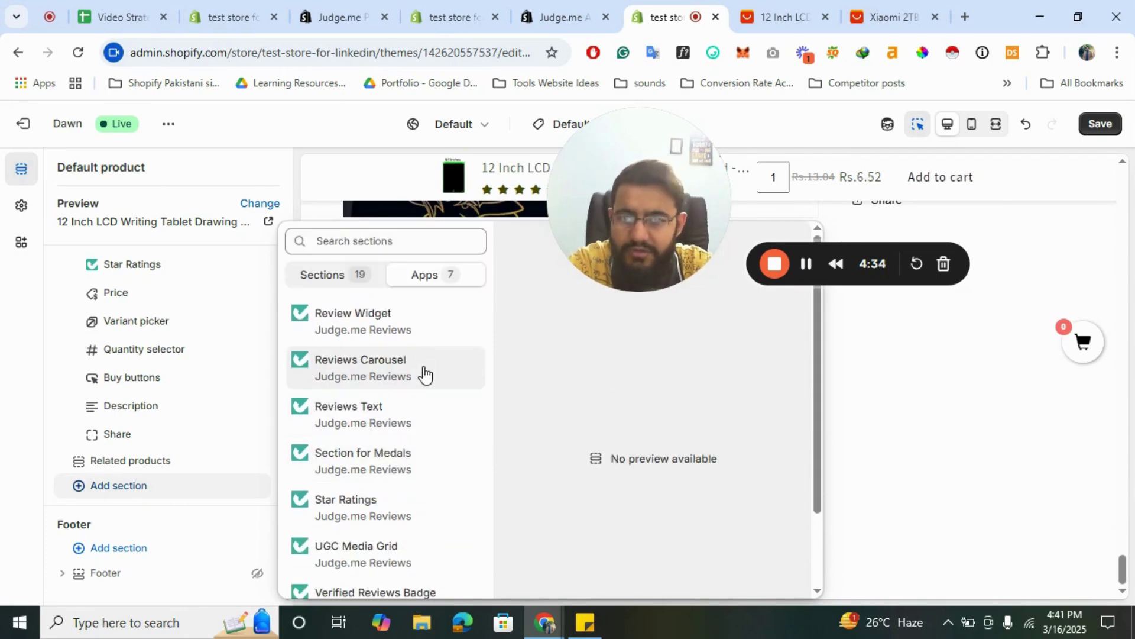
click(370, 324)
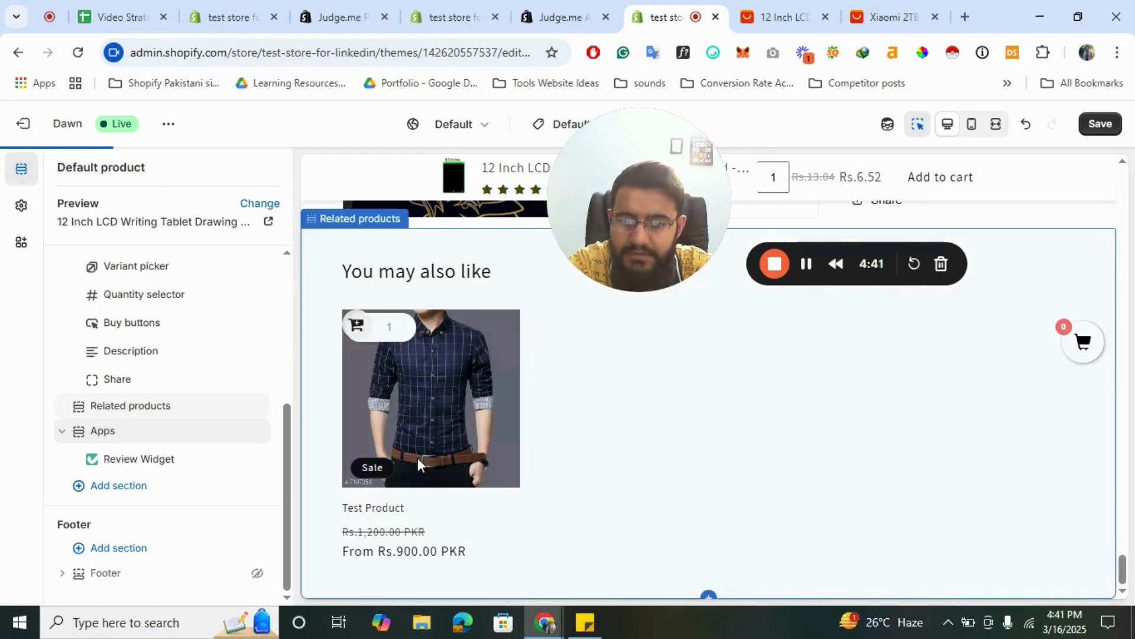
- Check the Review Widget in the preview, move its Apps section above Related products, and save the theme changes
scroll(417, 457, down, 10)
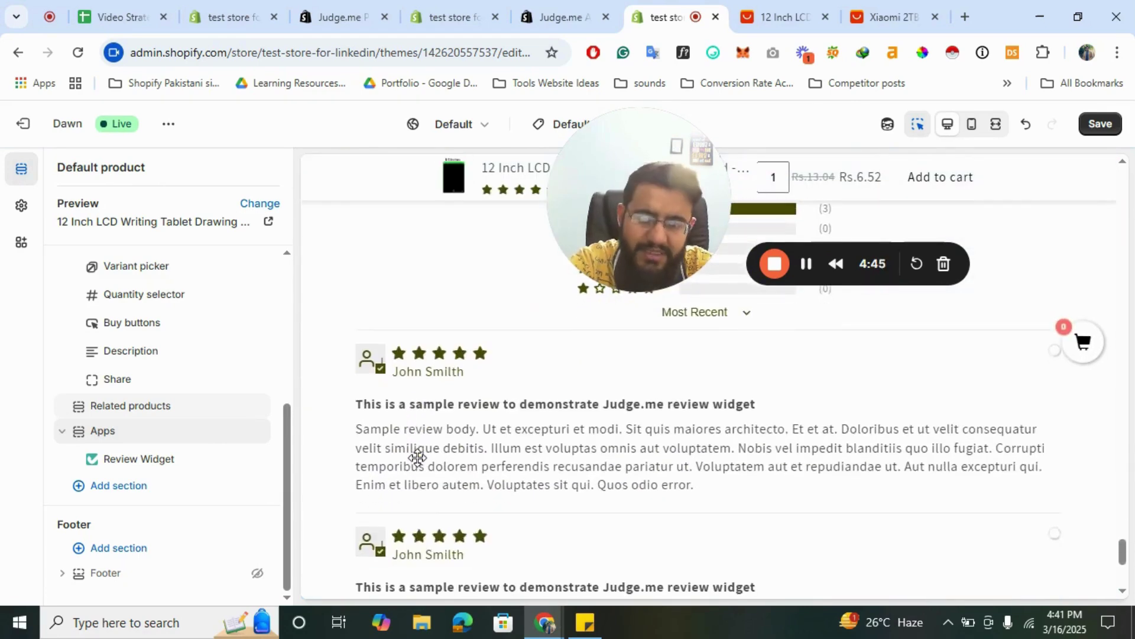
scroll(418, 458, up, 6)
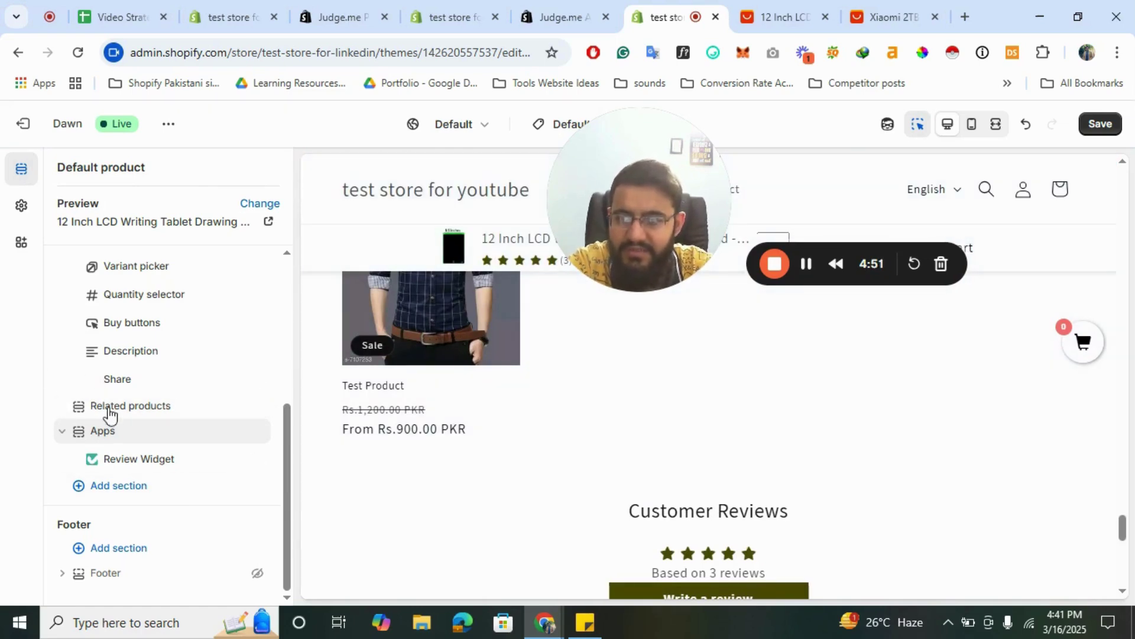
click(63, 435)
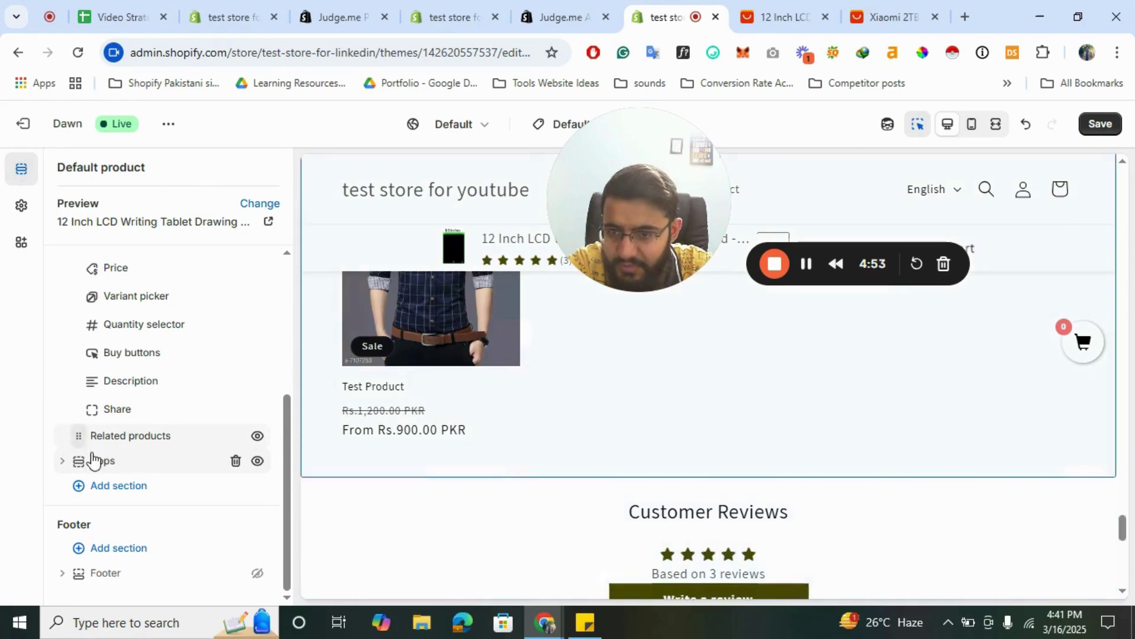
drag(86, 461, 89, 441)
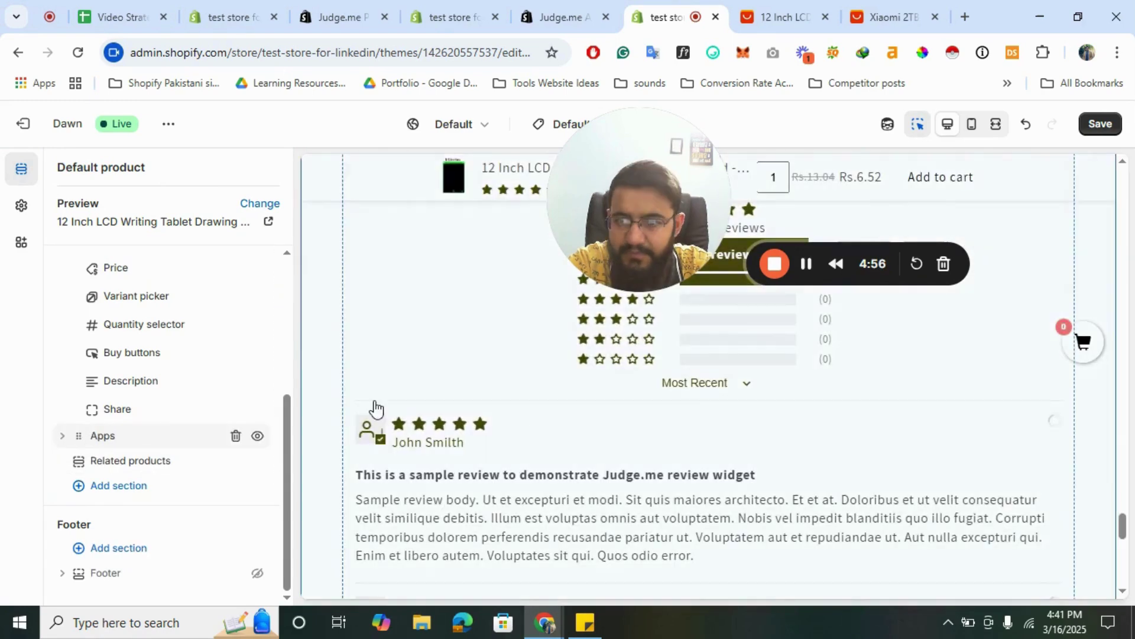
scroll(533, 413, up, 5)
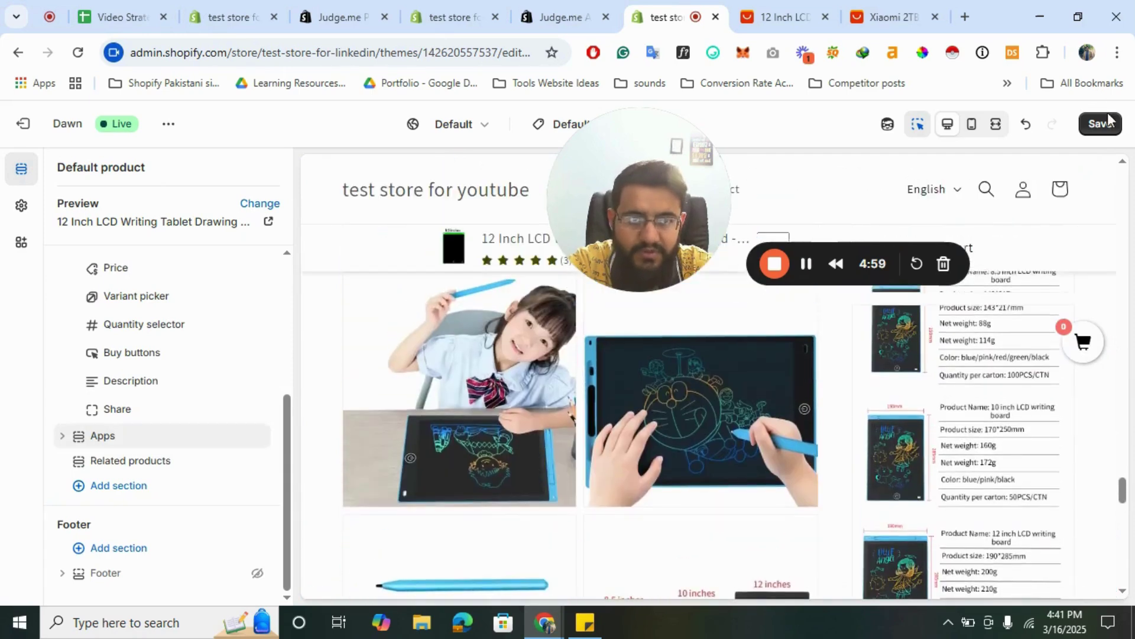
click(1101, 124)
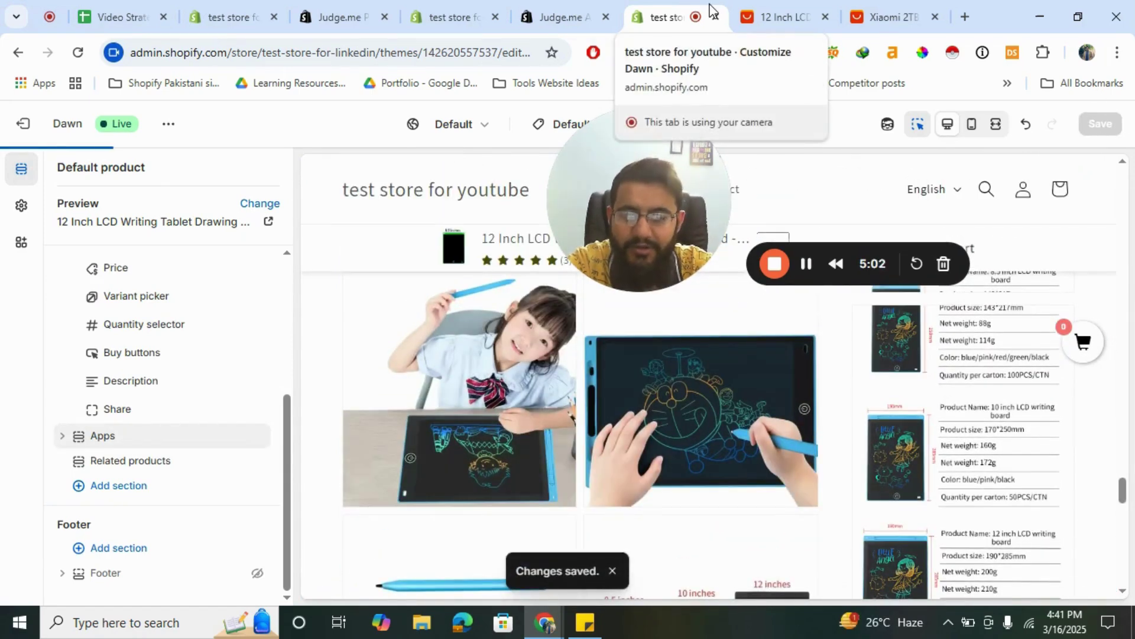
- Return to the Judge.me Reviews dashboard and close the Judge.me Product Reviews App Store listing
click(344, 10)
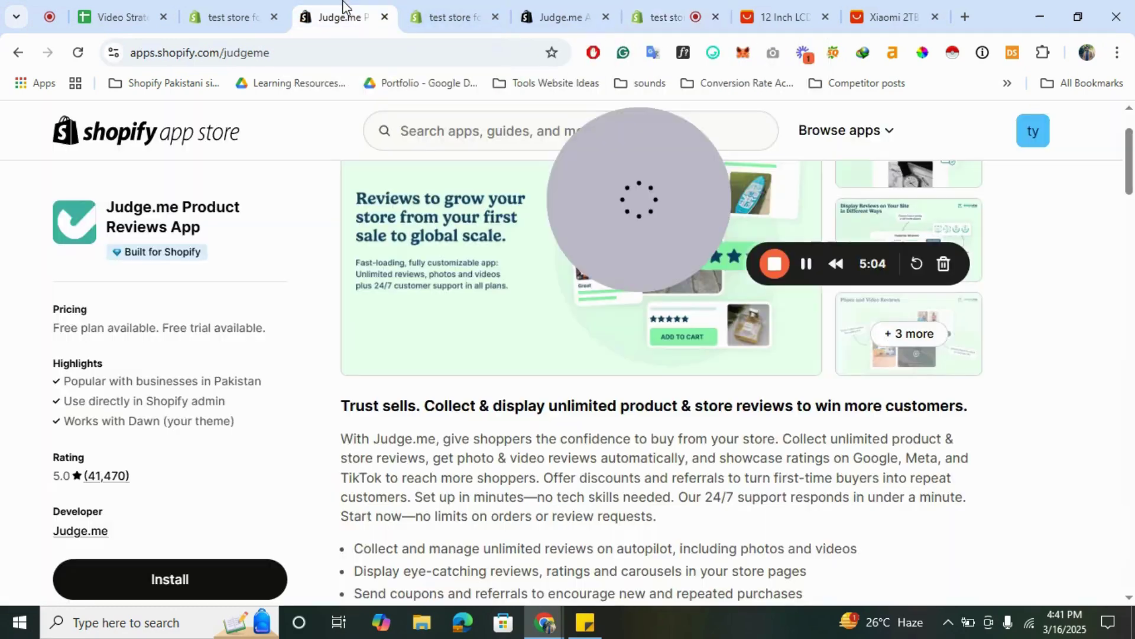
click(431, 8)
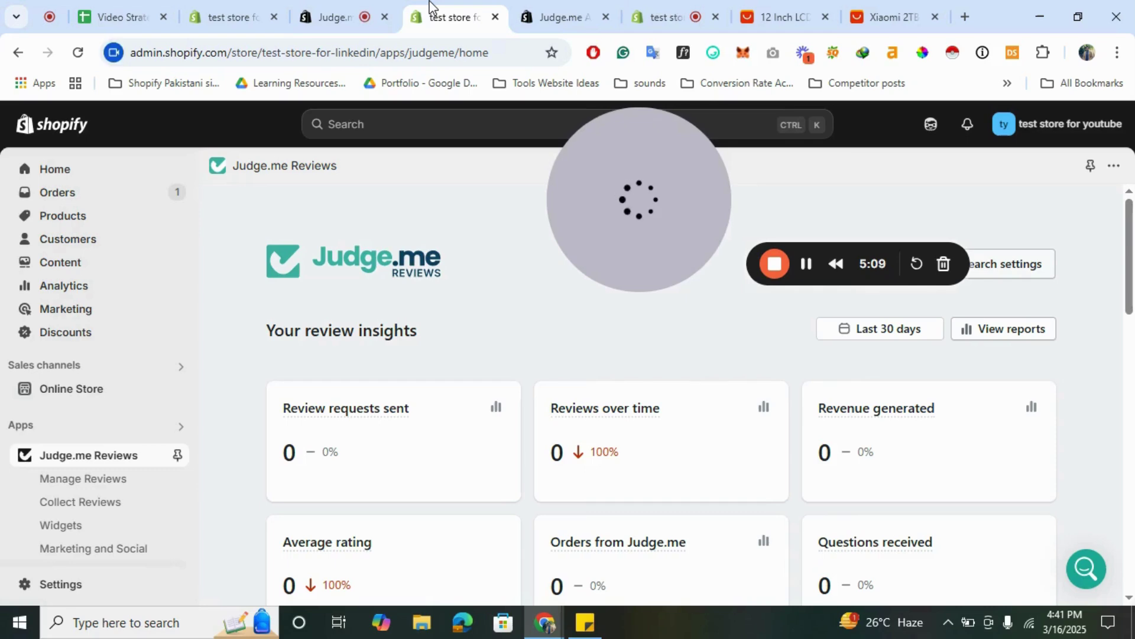
scroll(88, 524, down, 1)
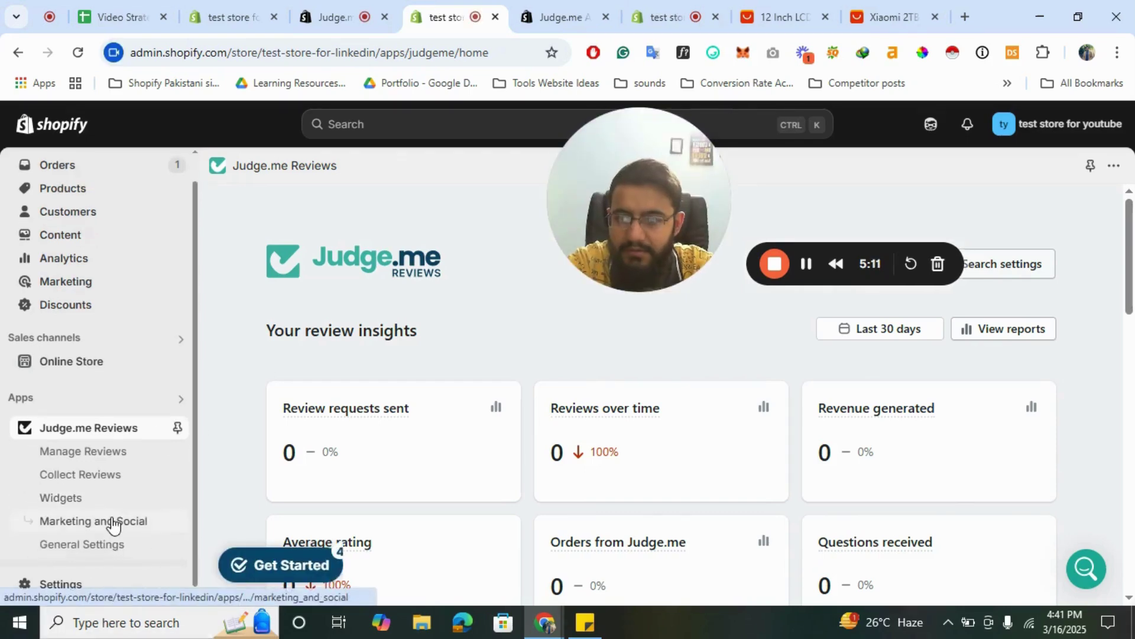
scroll(113, 523, up, 1)
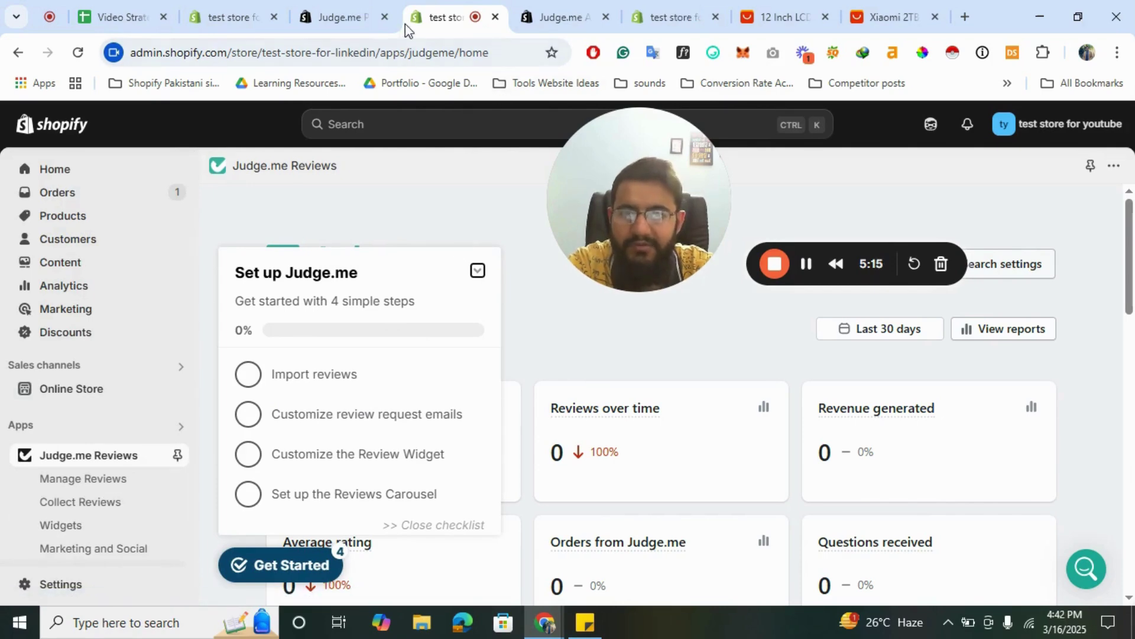
click(386, 19)
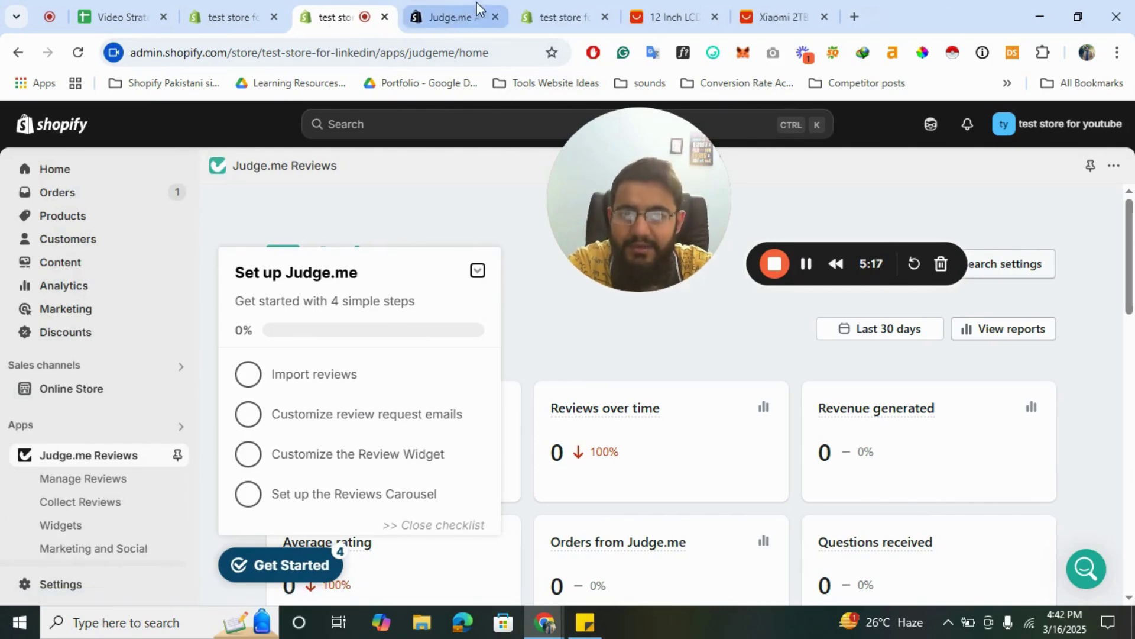
- Install the Judge.me AliExpress Reviews app from its App Store listing, approving the requested store data access
click(476, 10)
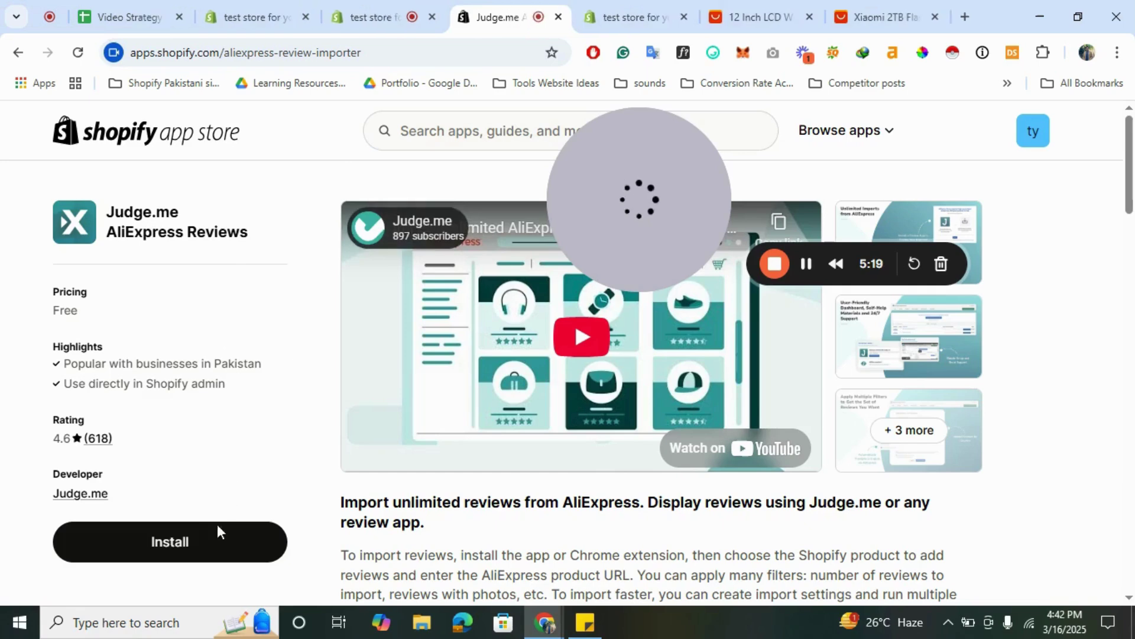
click(203, 542)
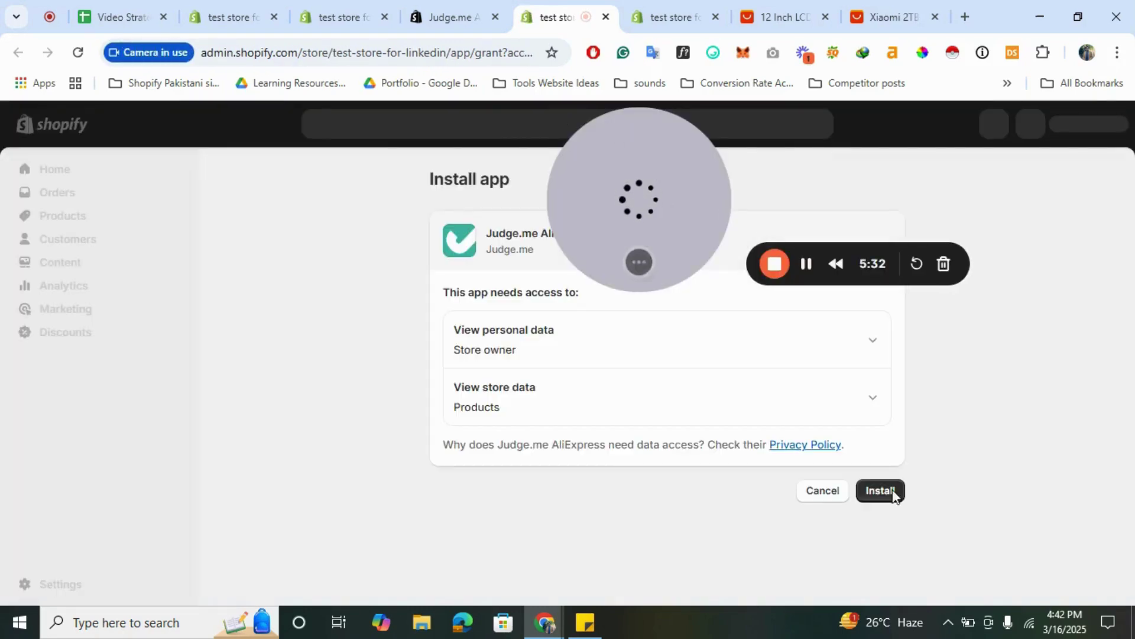
click(896, 492)
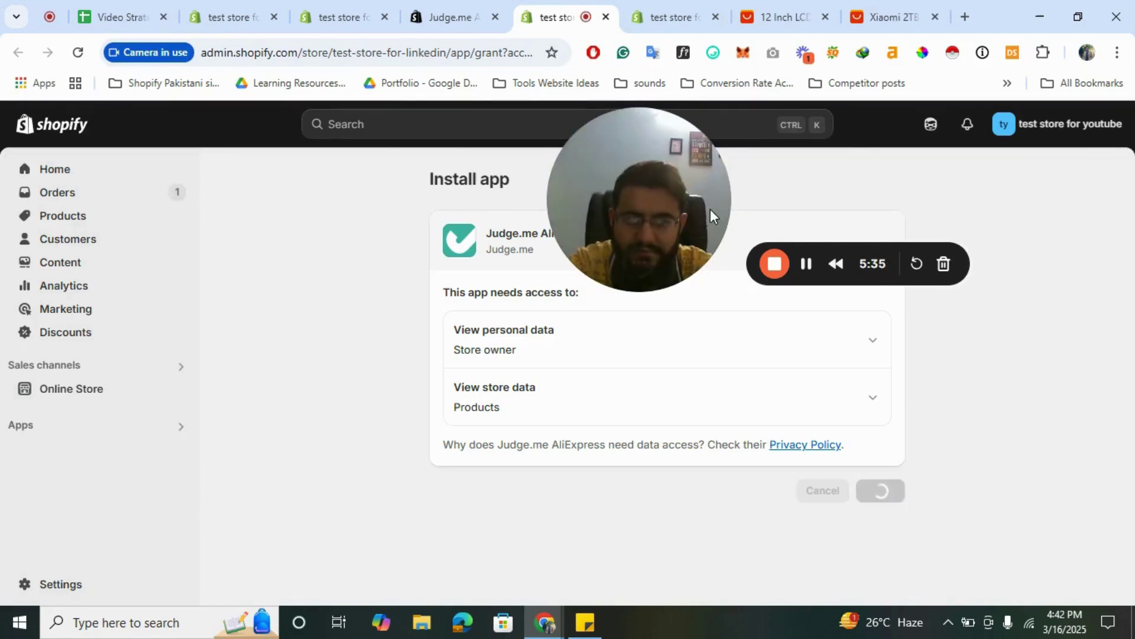
drag(657, 178, 101, 481)
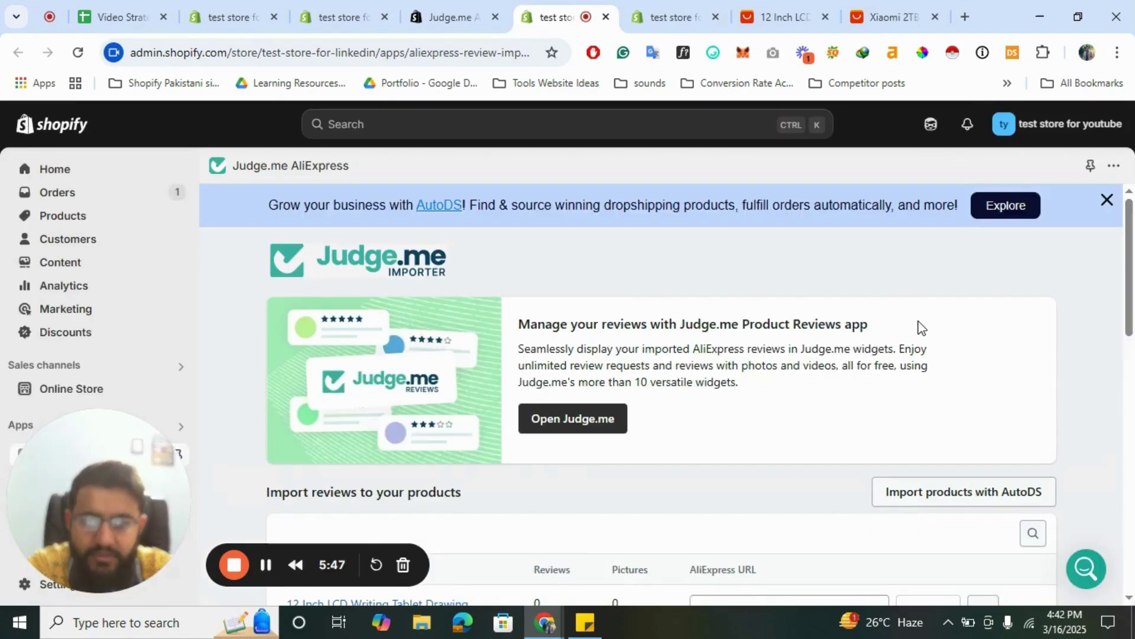
scroll(921, 328, down, 5)
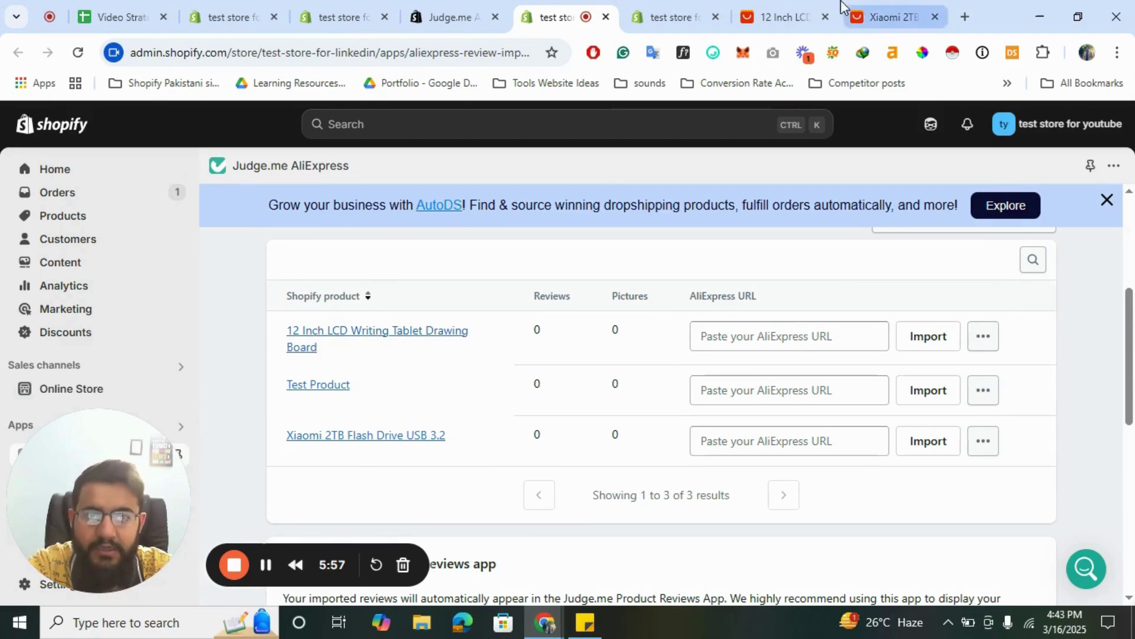
click(788, 7)
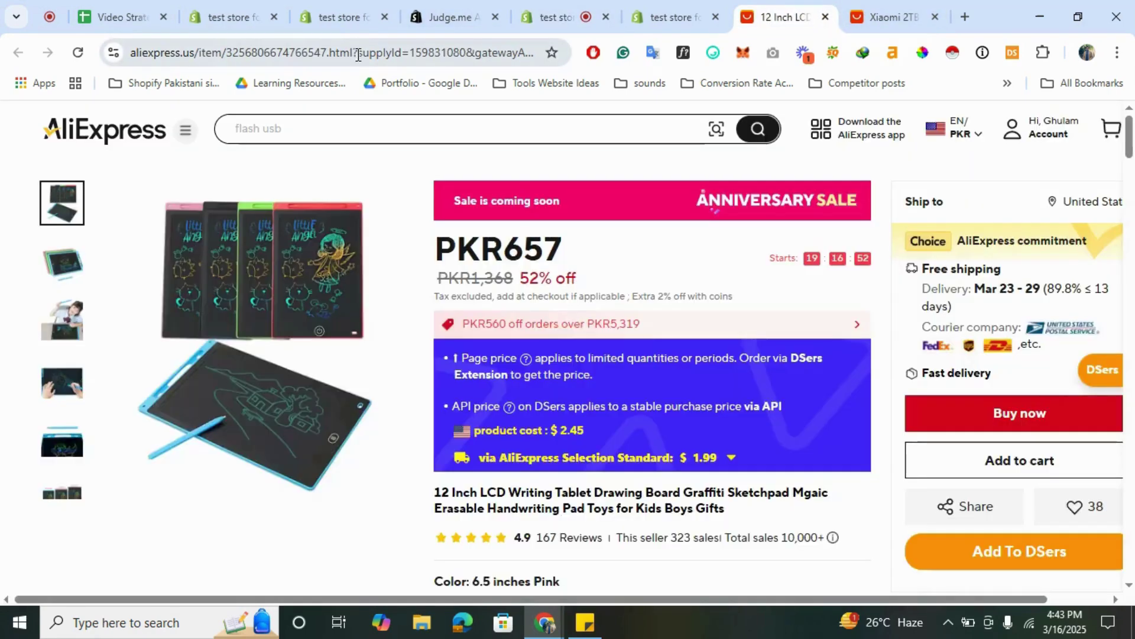
drag(354, 55, 32, 135)
key(ctrl+c)
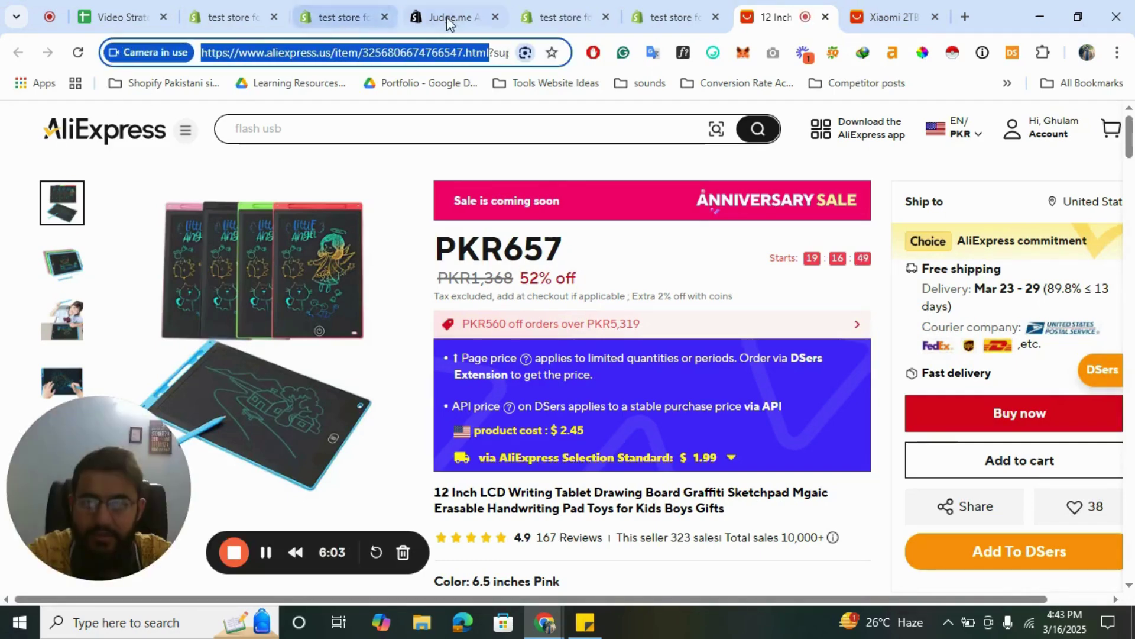
click(544, 7)
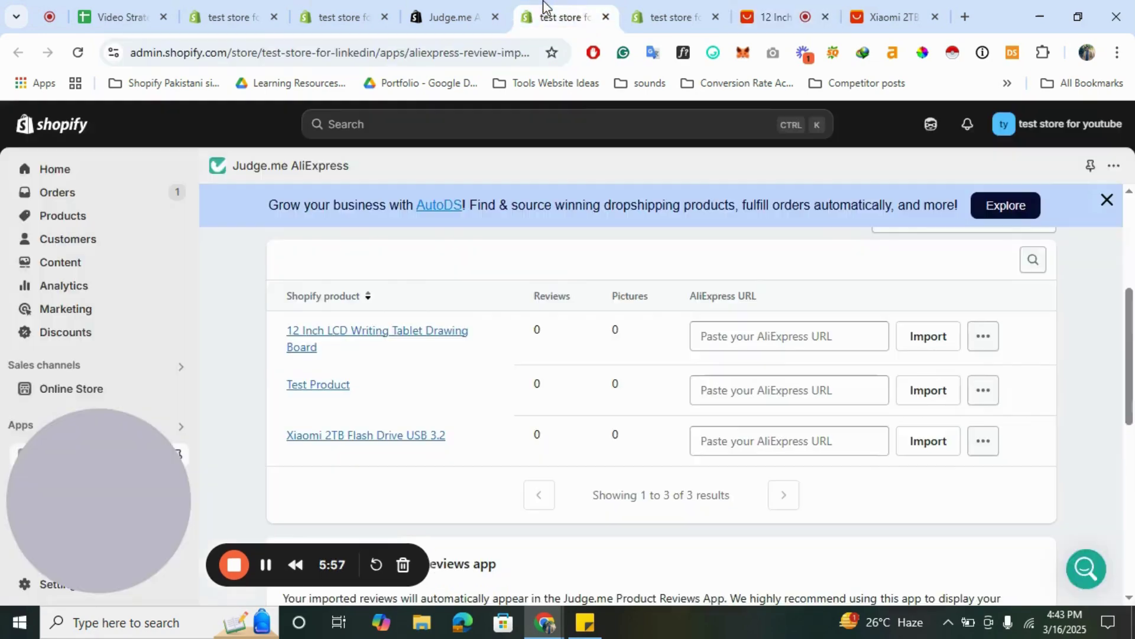
click(768, 329)
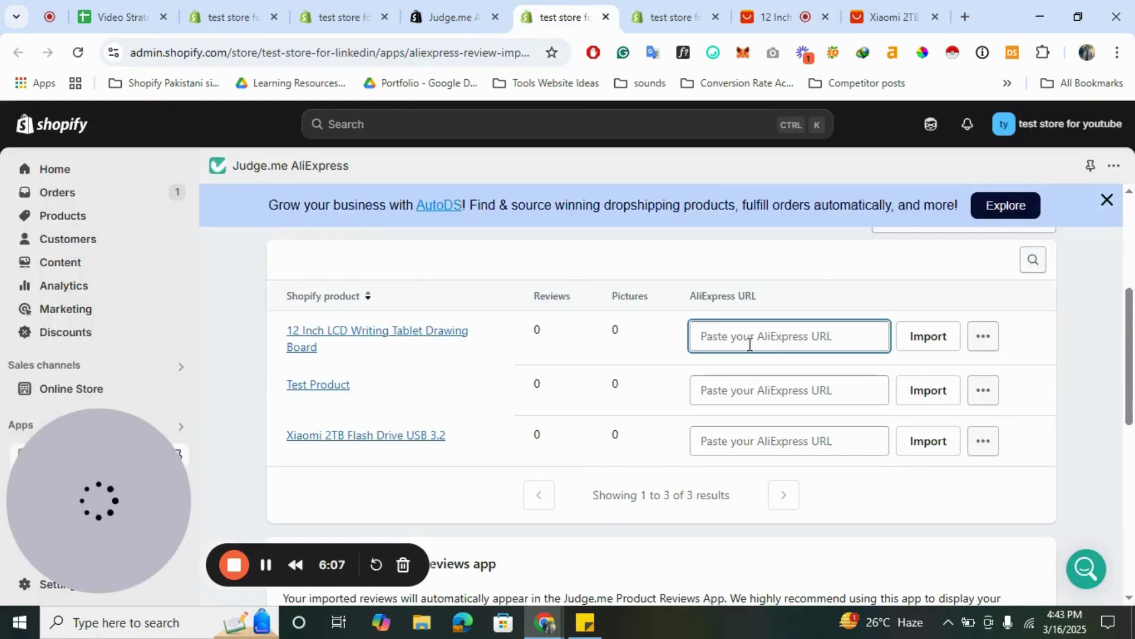
key(ctrl+v)
click(922, 343)
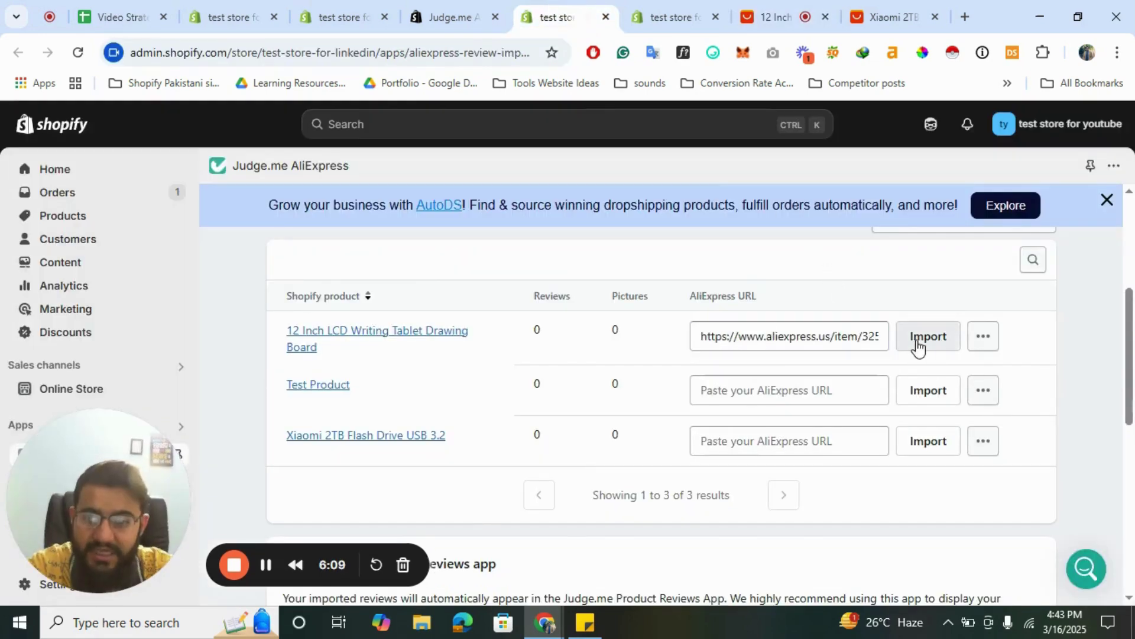
- Show the advanced import settings and limit the country filters to USA, Canada, UK, Spain, Russia and Other
scroll(690, 355, down, 3)
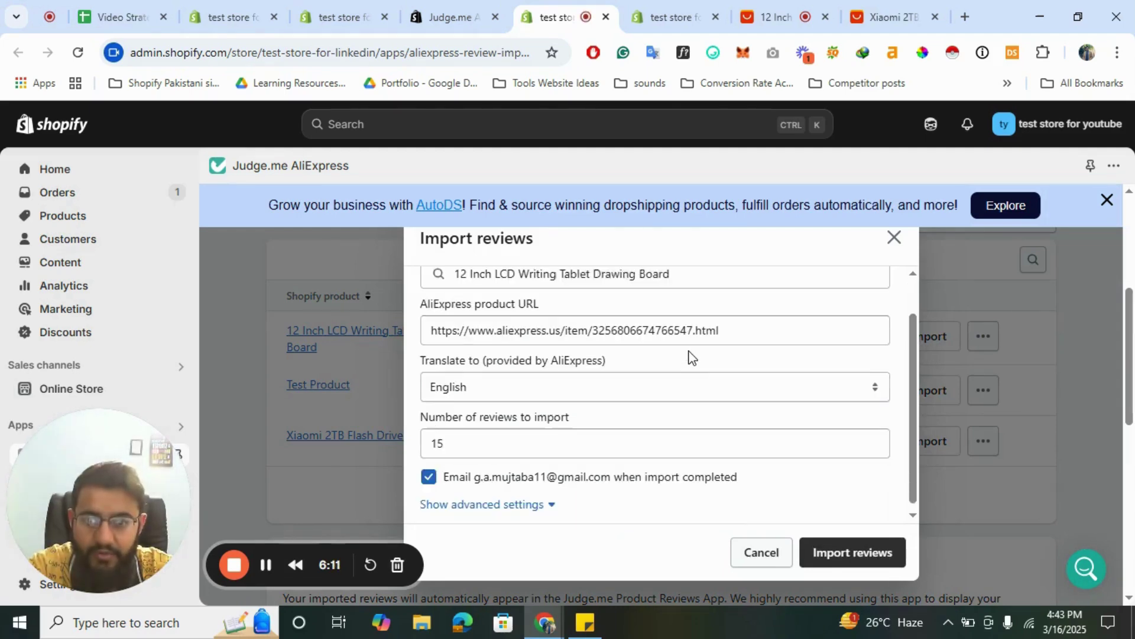
click(455, 435)
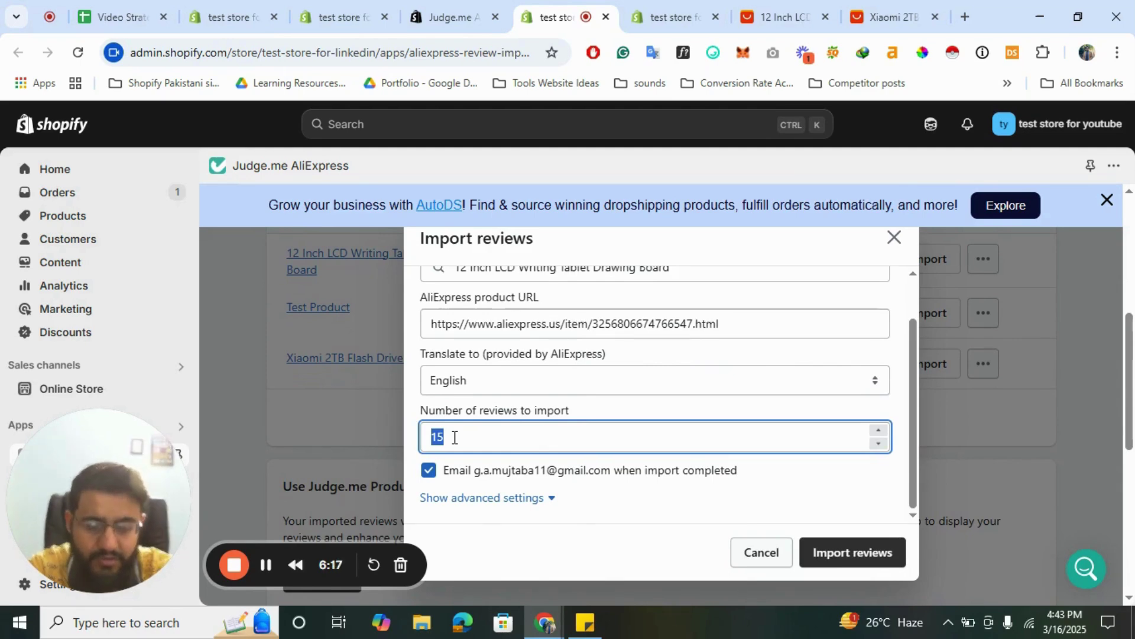
click(508, 507)
scroll(631, 427, down, 4)
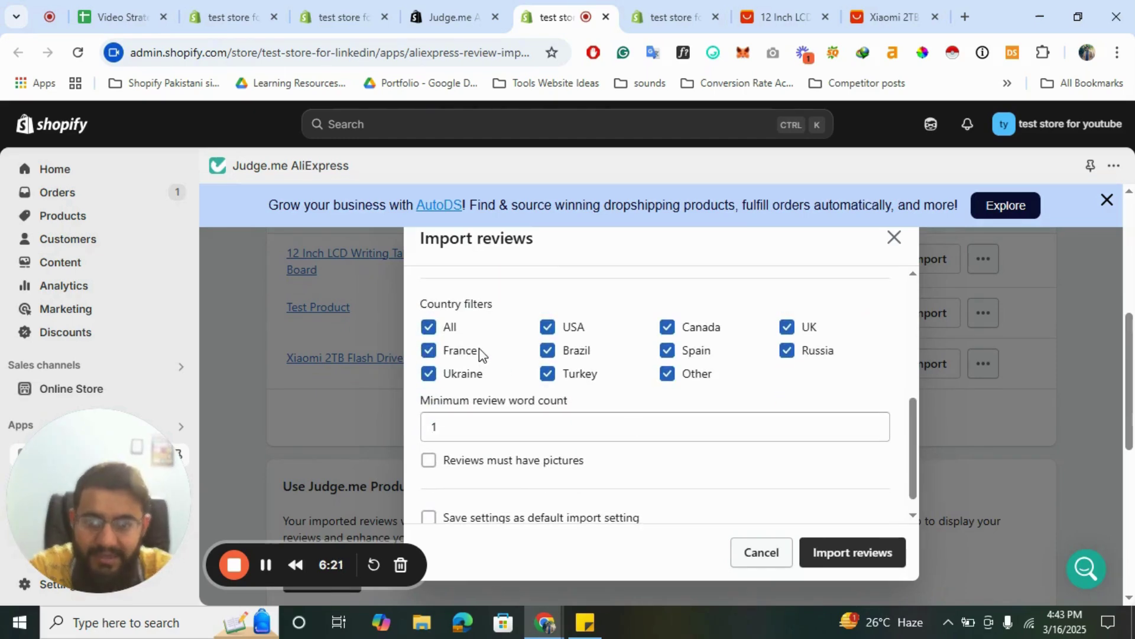
click(576, 355)
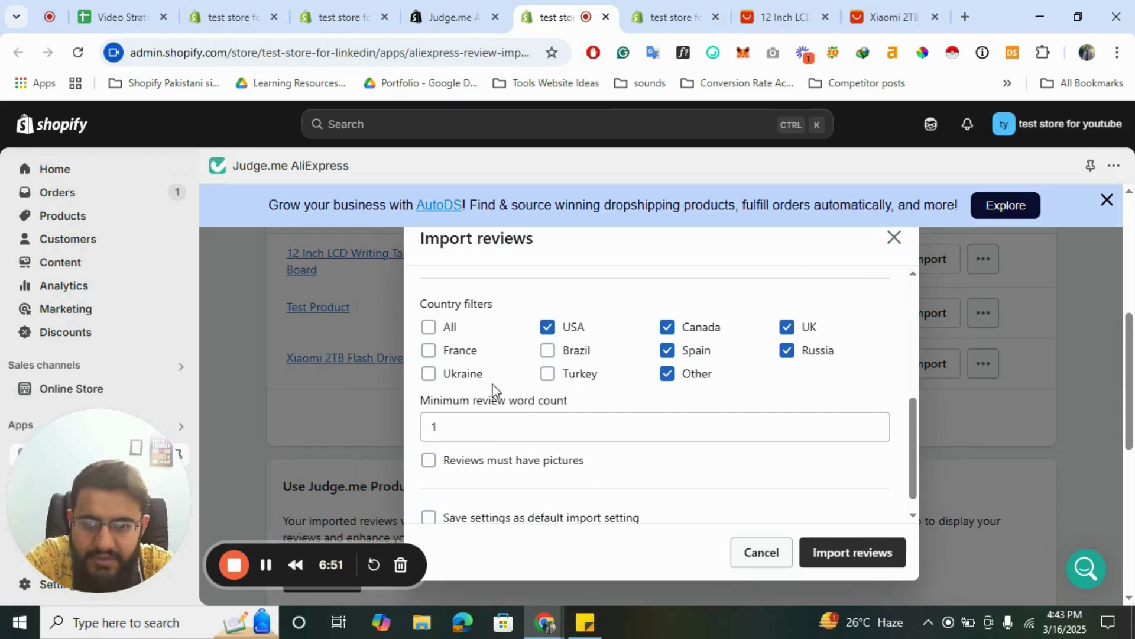
- Set the minimum review word count to 1 and start importing the drawing board's reviews
click(433, 431)
text(1)
scroll(576, 413, down, 1)
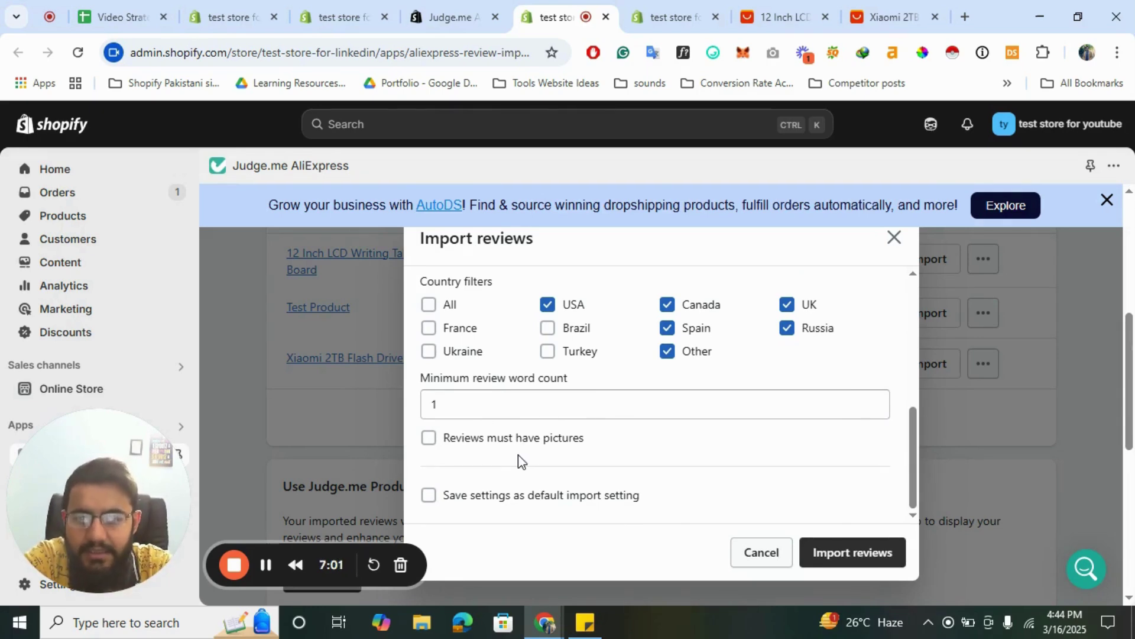
click(850, 557)
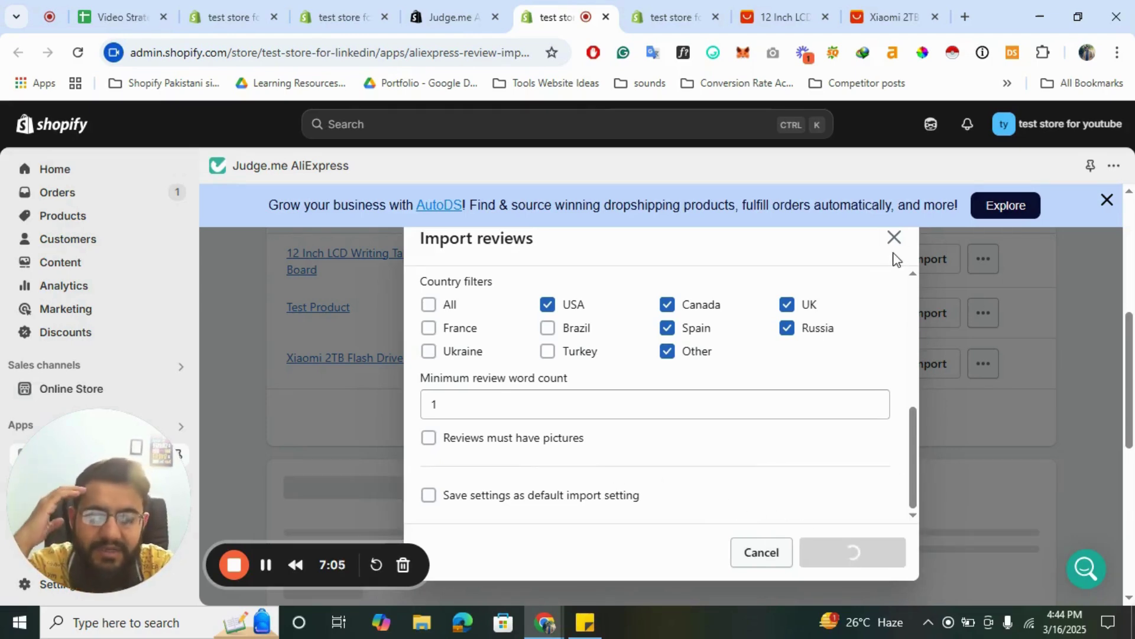
- Check the import logs for the drawing board's review import and return to the product list
scroll(805, 425, down, 10)
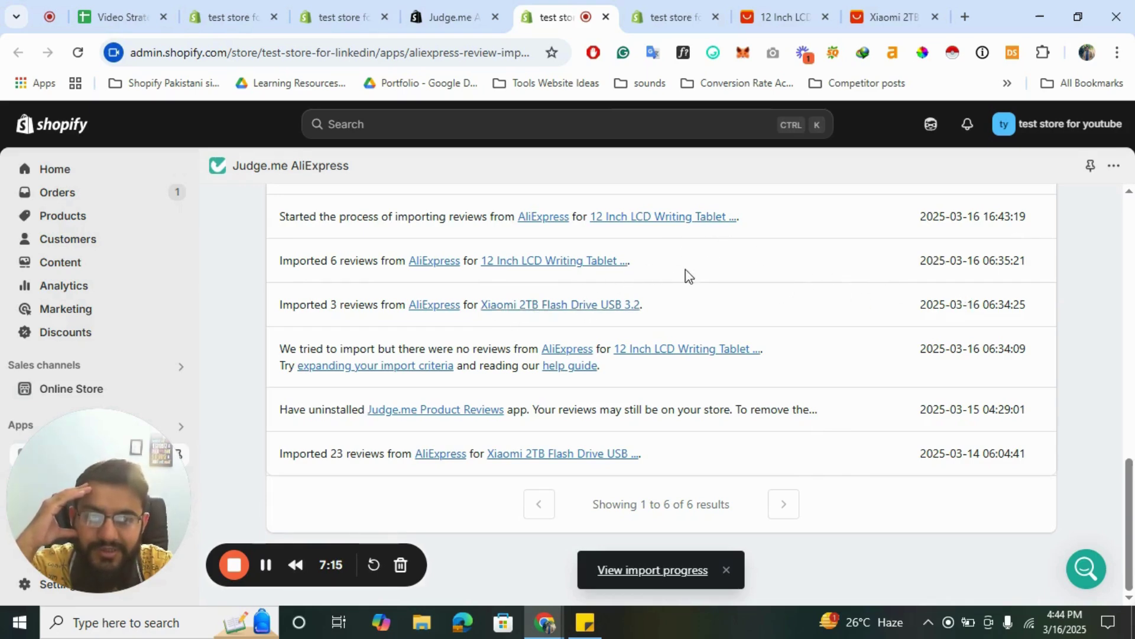
scroll(527, 322, up, 2)
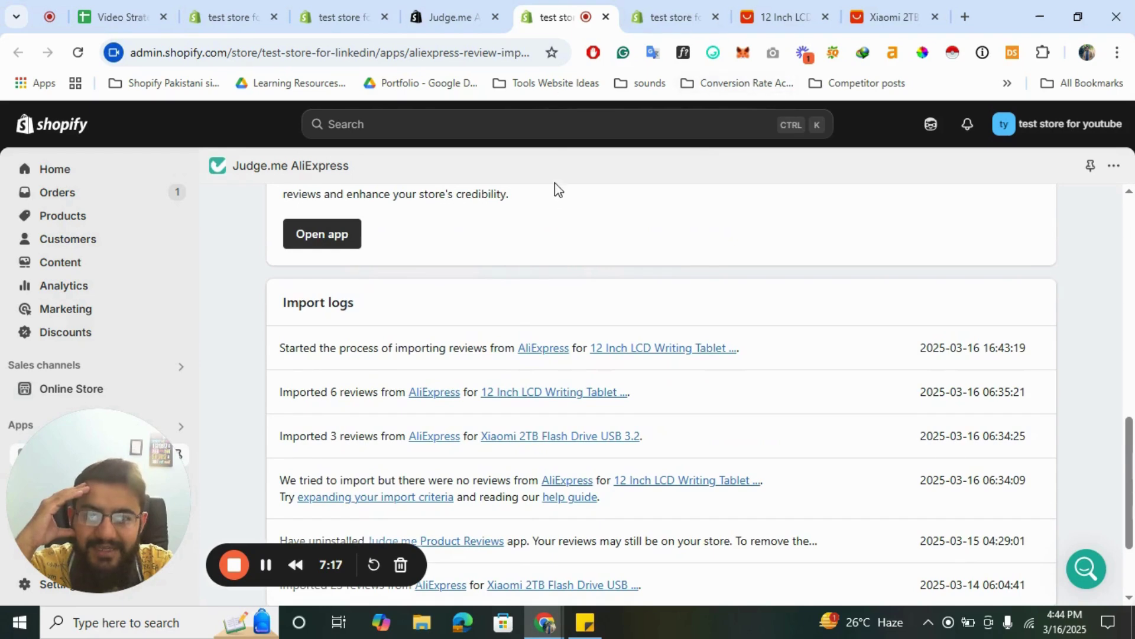
scroll(555, 188, up, 8)
scroll(555, 190, up, 1)
scroll(555, 189, down, 1)
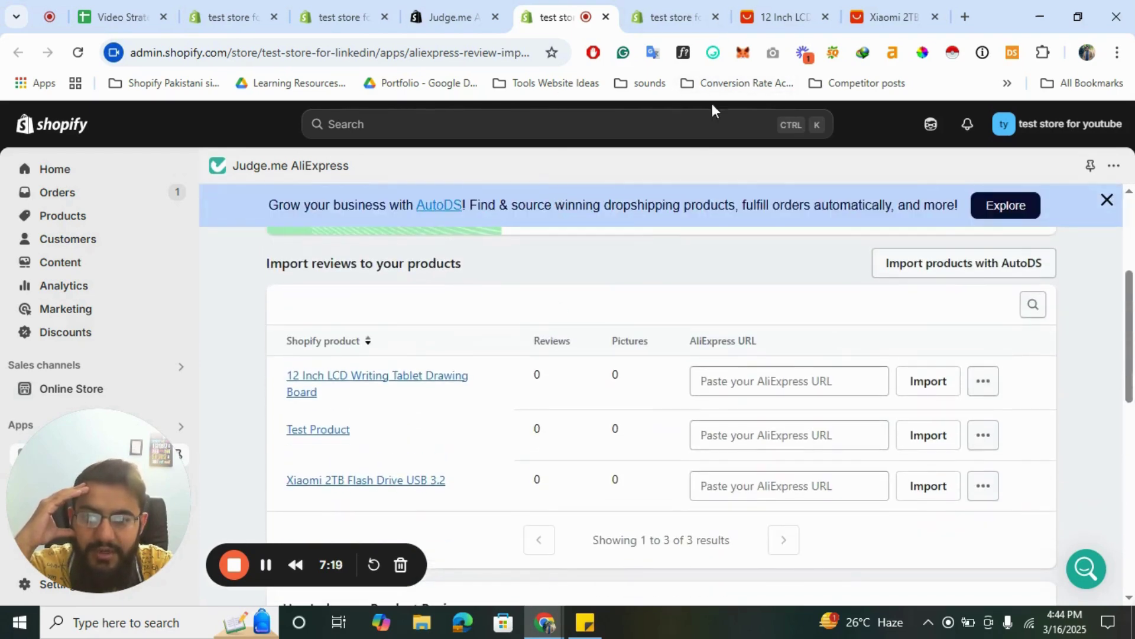
click(880, 7)
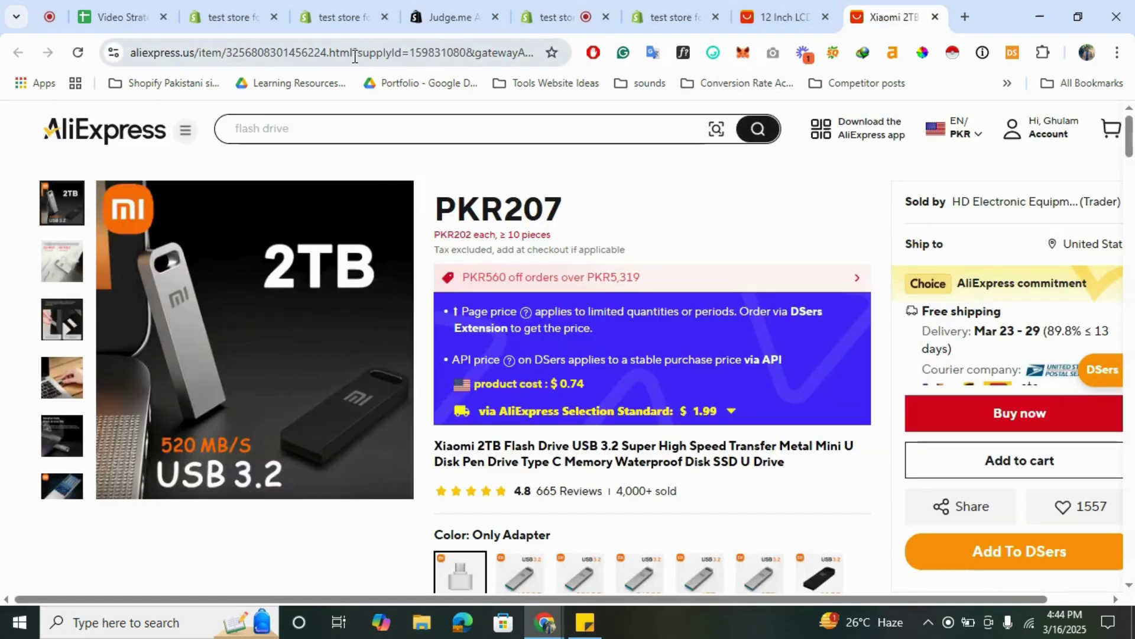
click(354, 56)
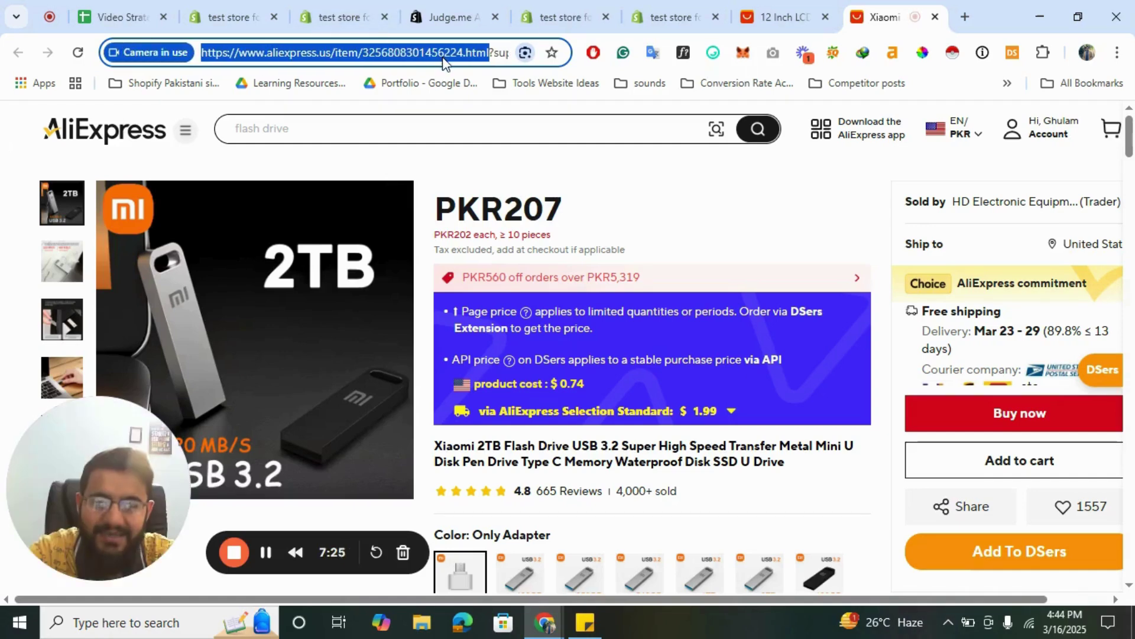
click(559, 17)
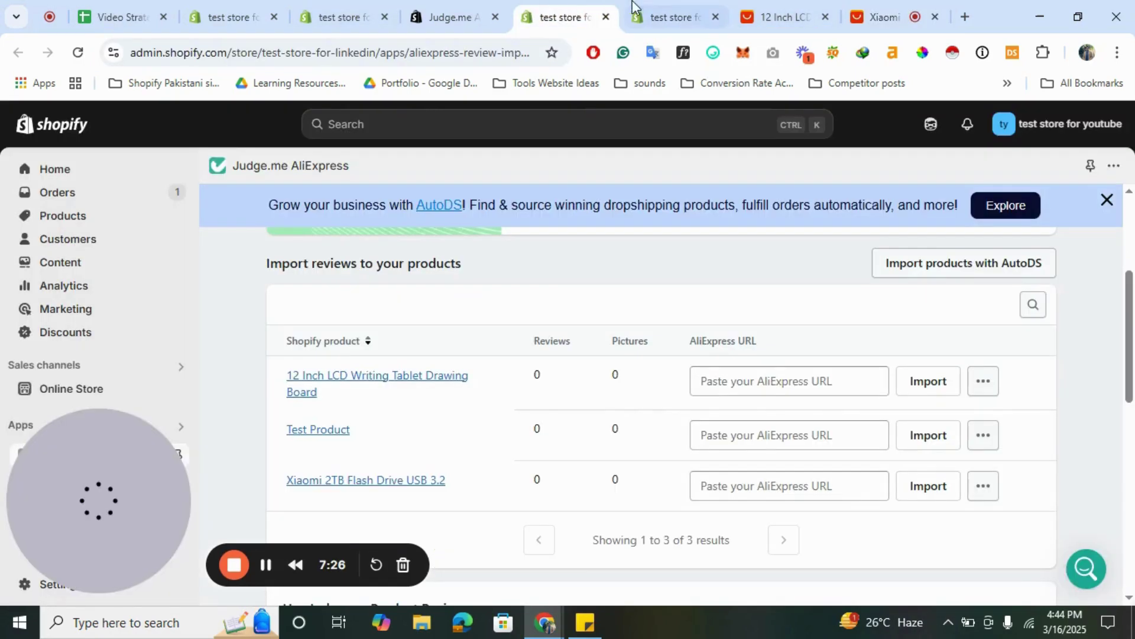
click(674, 13)
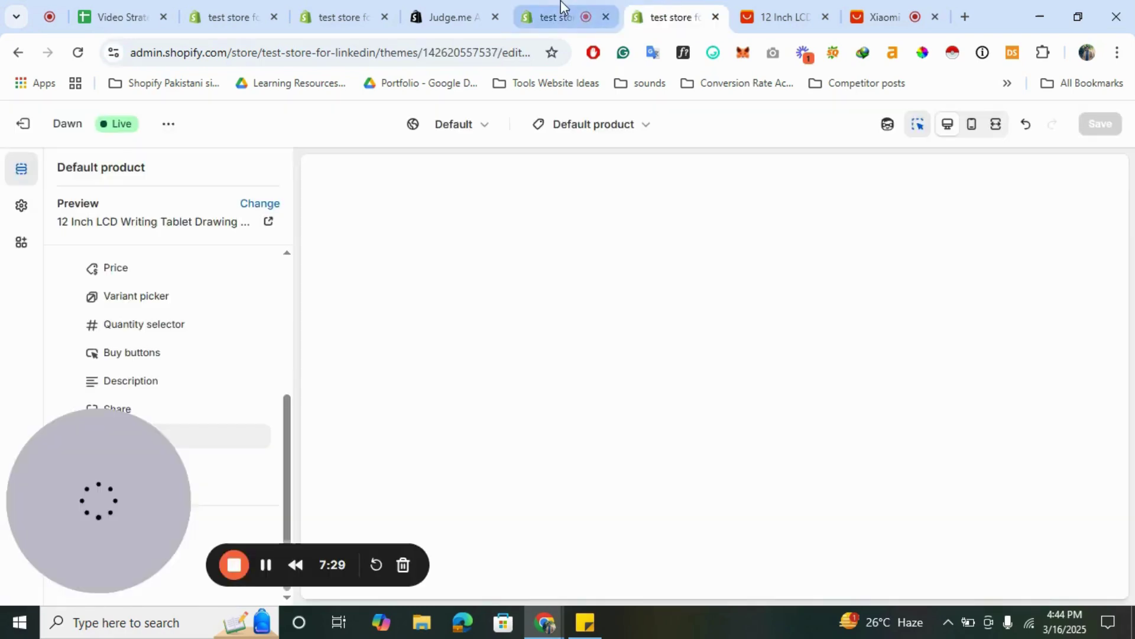
click(558, 7)
click(771, 491)
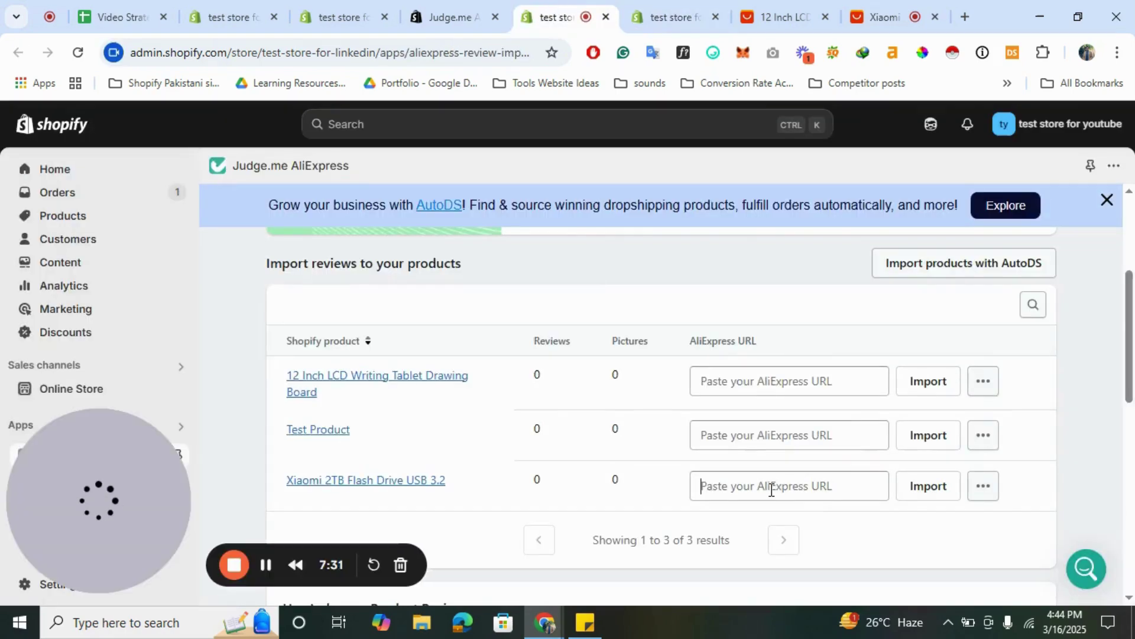
text(https://www.aliexpress.us/item/3256808301456224.html)
click(914, 488)
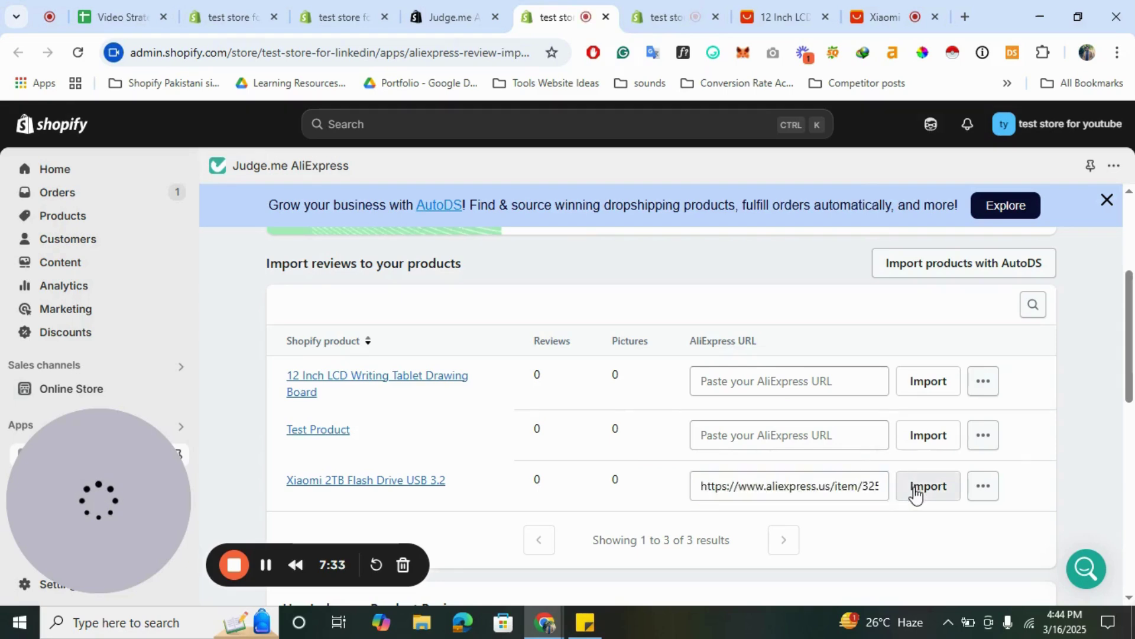
scroll(653, 404, down, 10)
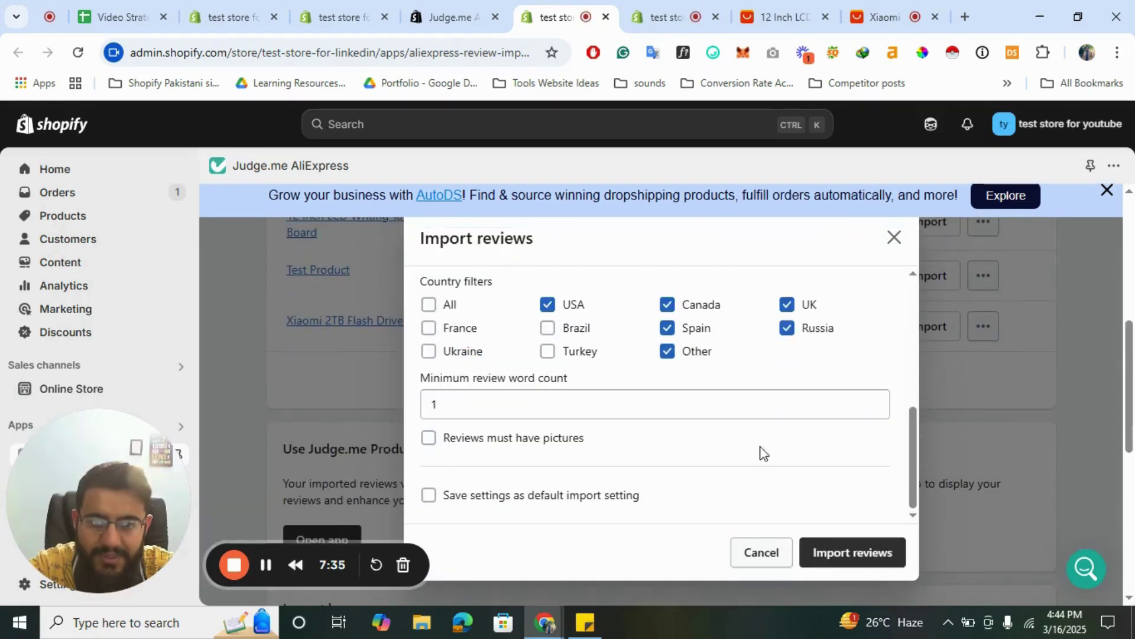
click(852, 561)
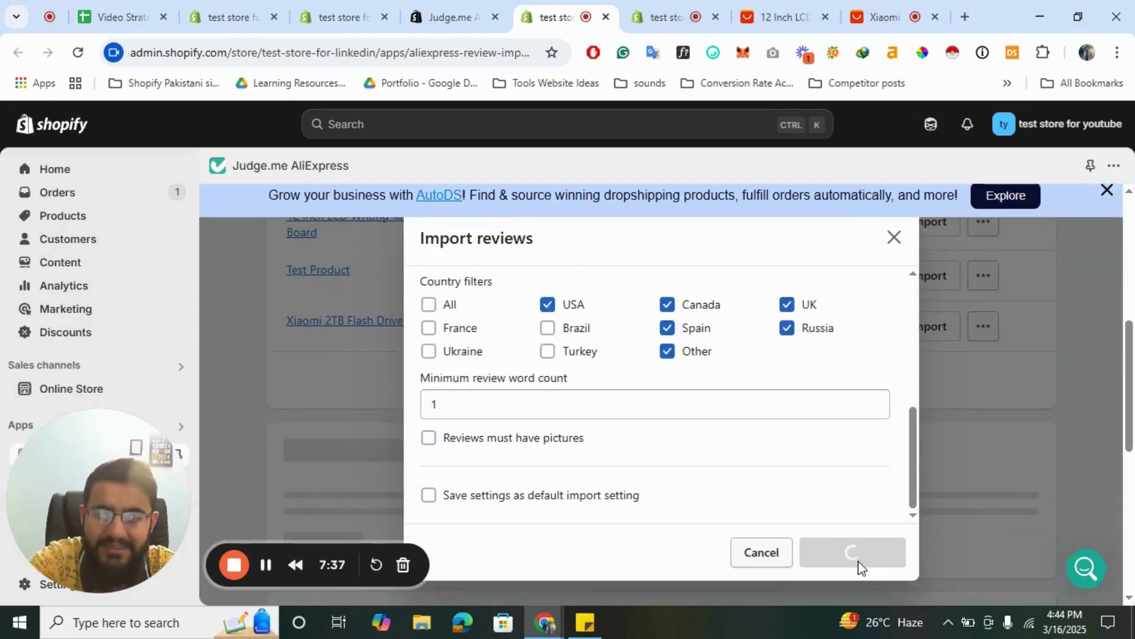
- Reload the importer and examine the import logs, the drawing board's AliExpress page and the product list to check both imports
scroll(964, 342, down, 8)
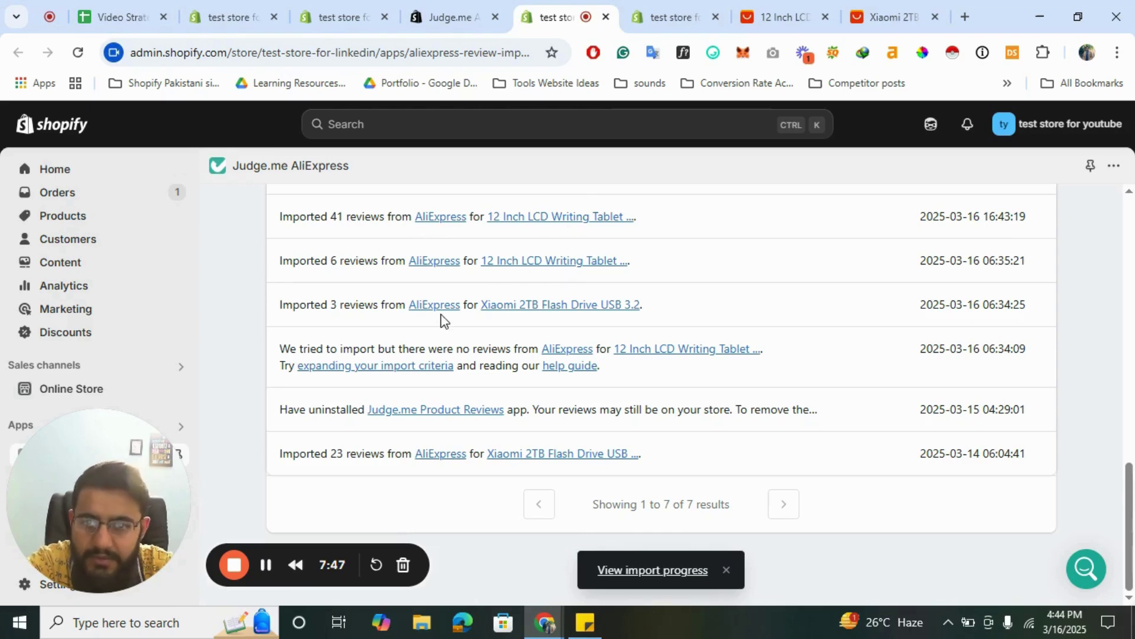
click(421, 48)
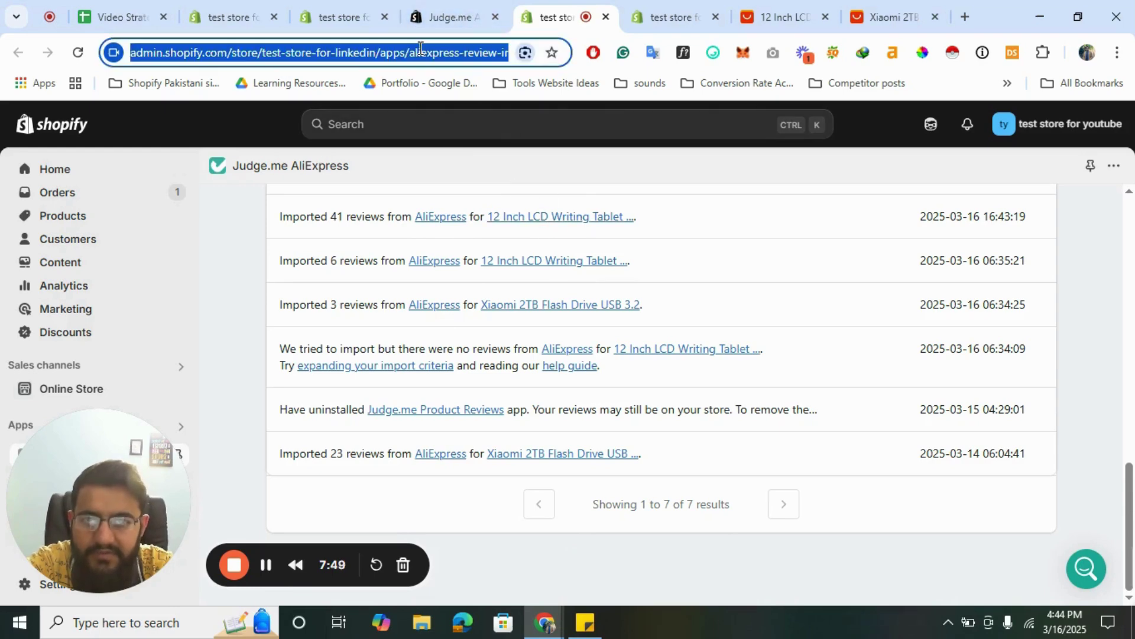
key(Return)
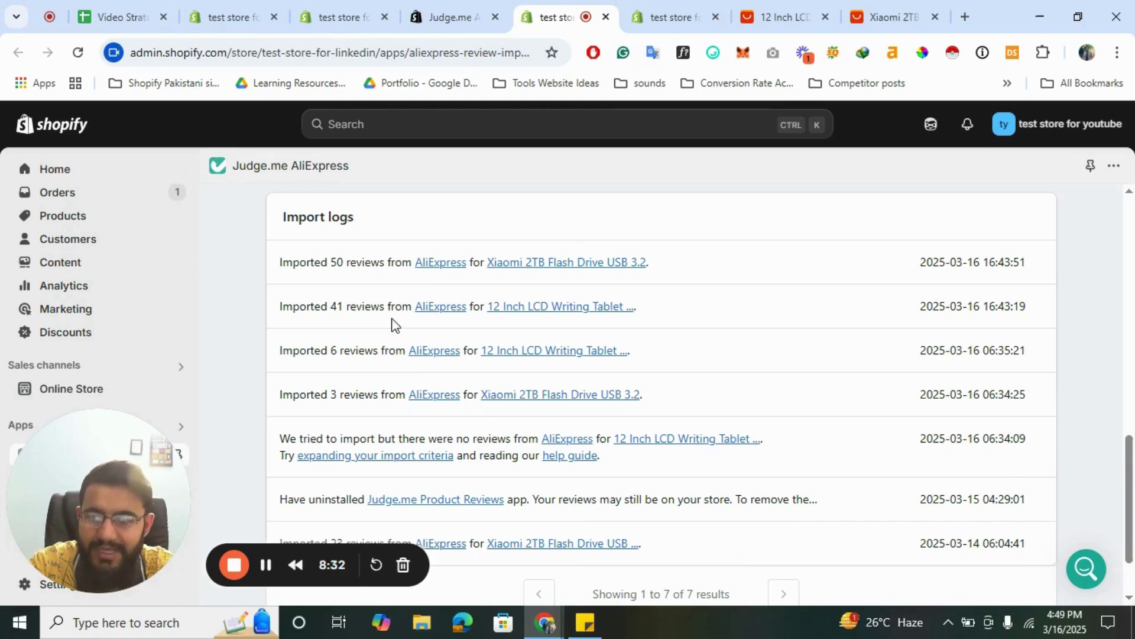
click(784, 11)
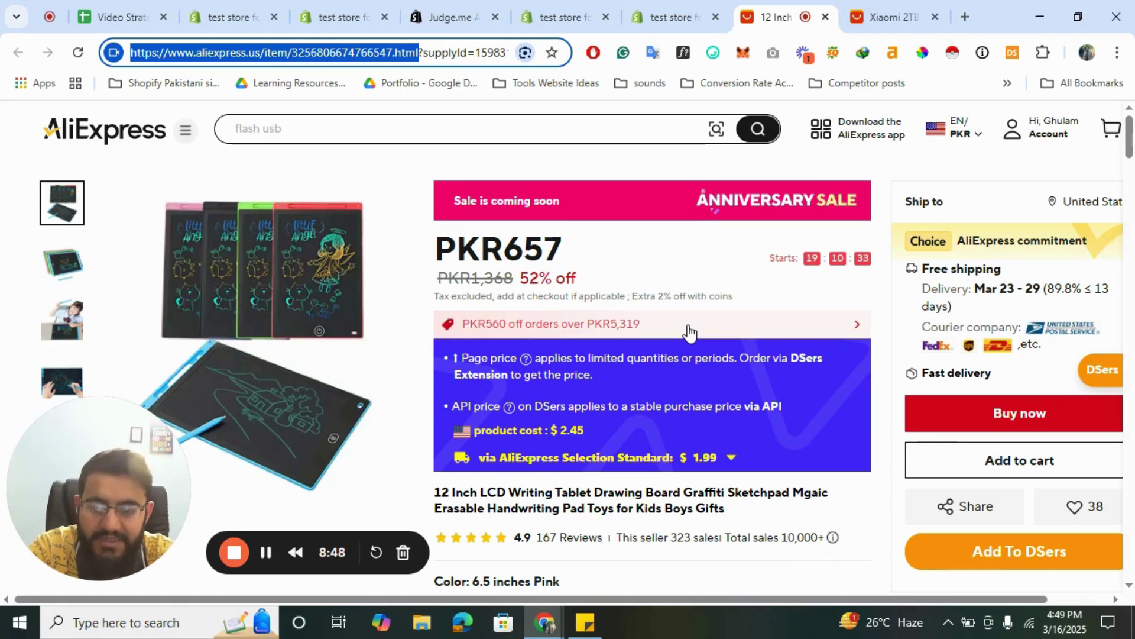
click(567, 8)
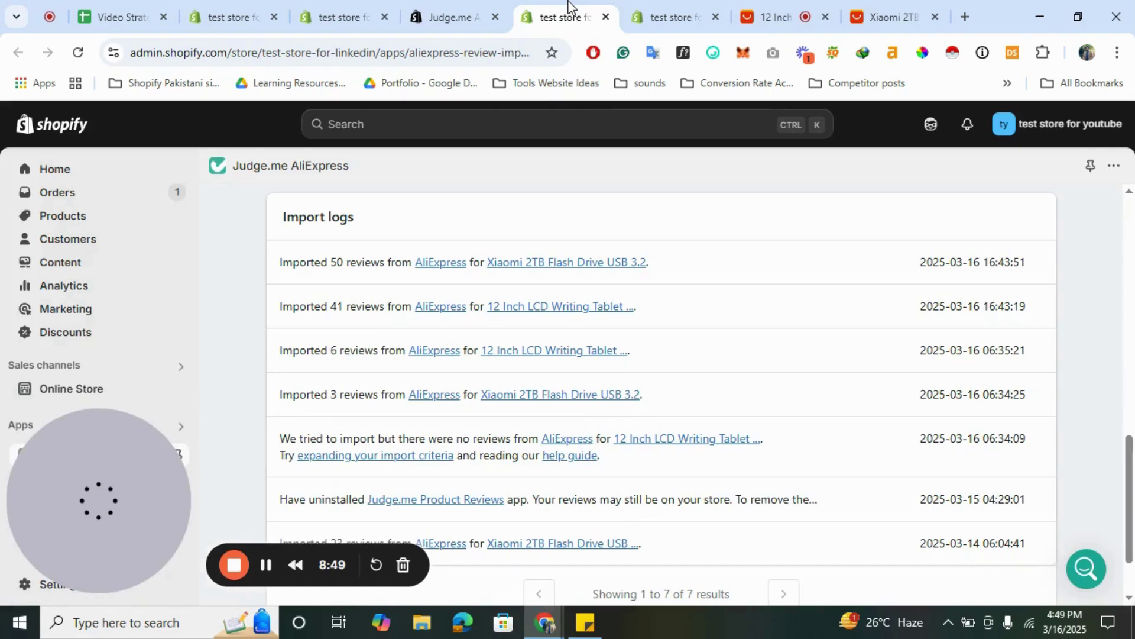
scroll(540, 309, up, 3)
scroll(540, 308, up, 5)
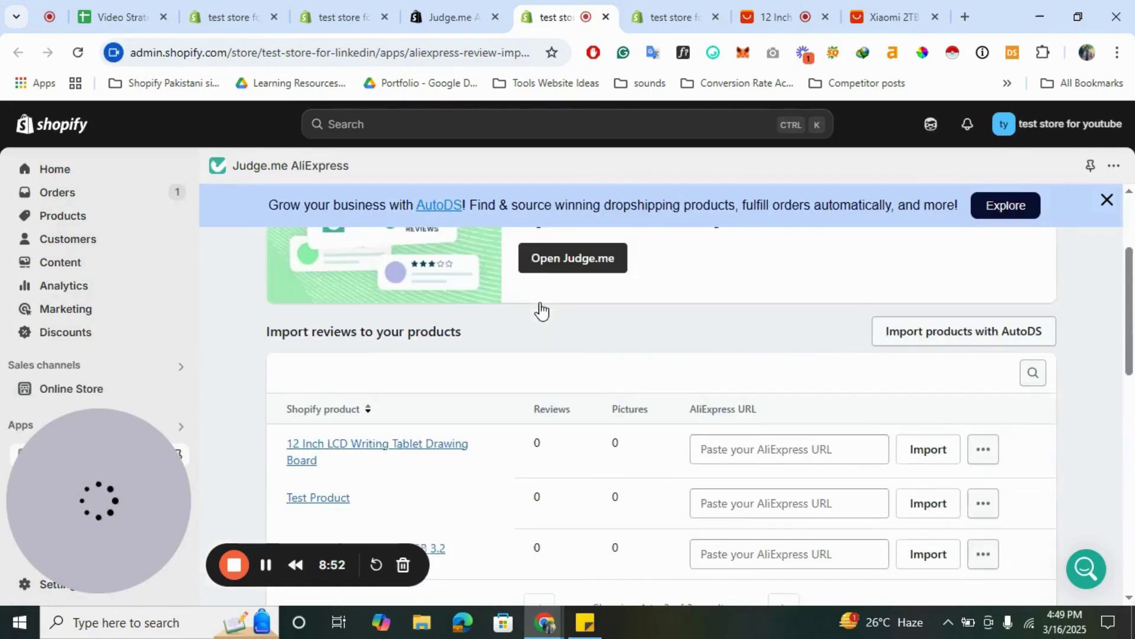
scroll(540, 309, up, 3)
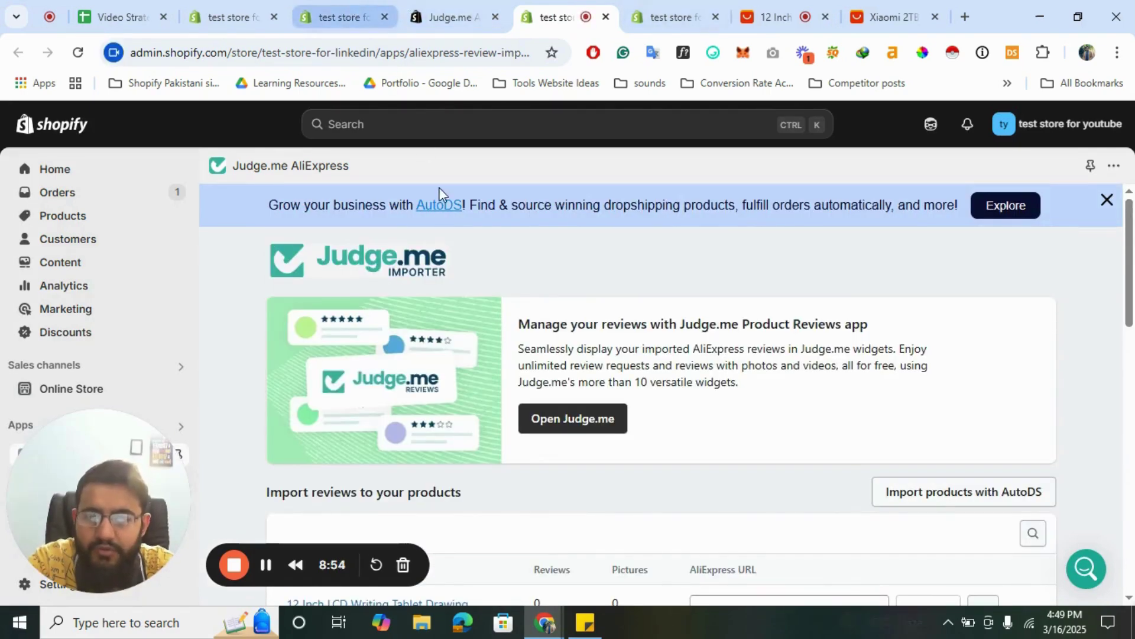
scroll(563, 362, down, 5)
scroll(563, 361, up, 3)
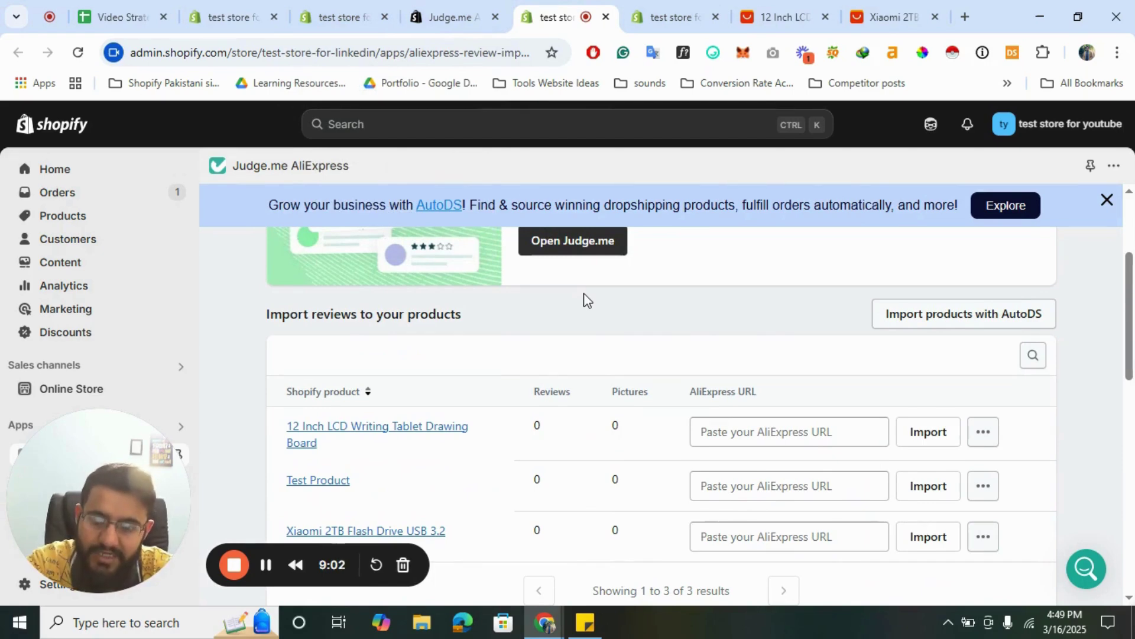
- Open Manage Reviews in Judge.me Reviews to see the imported reviews, and collapse the Set up Judge.me checklist
click(320, 6)
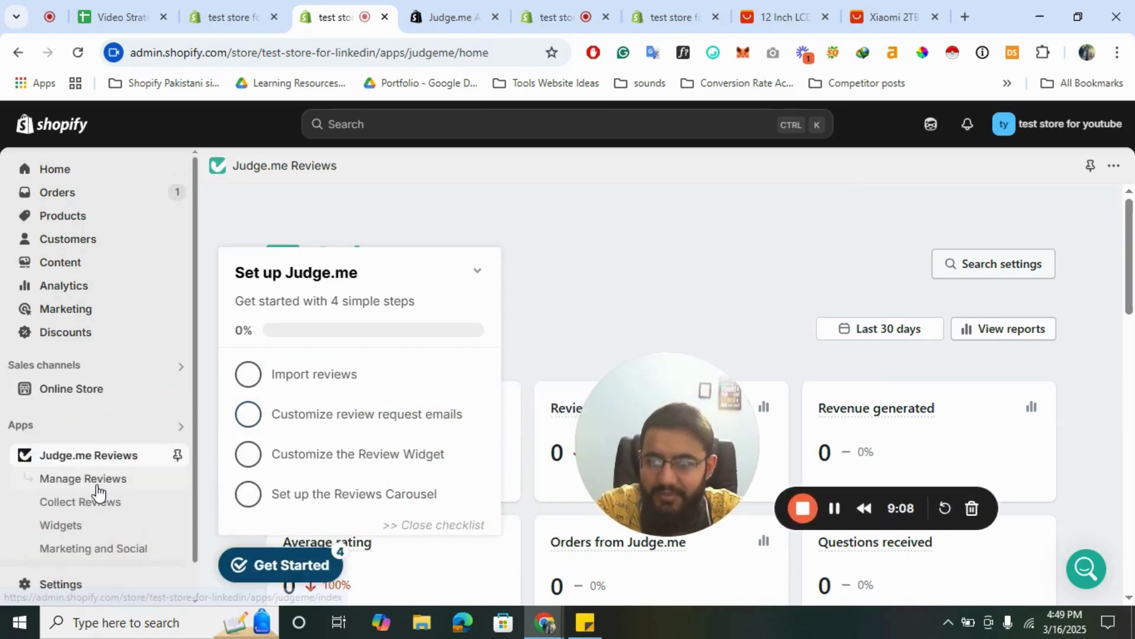
click(97, 486)
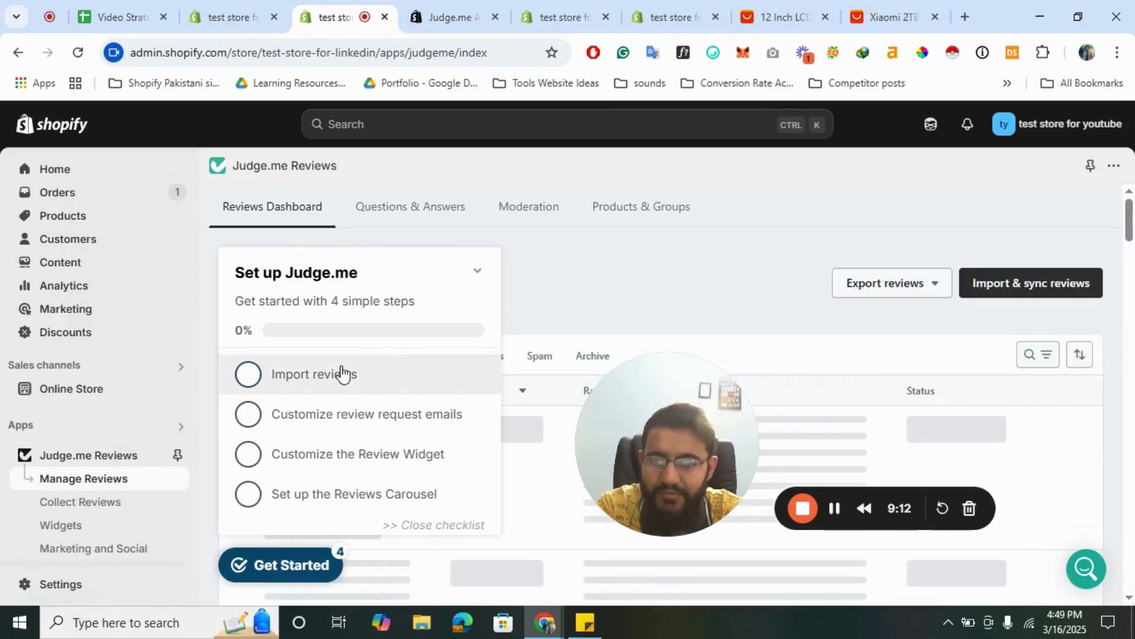
scroll(502, 253, down, 5)
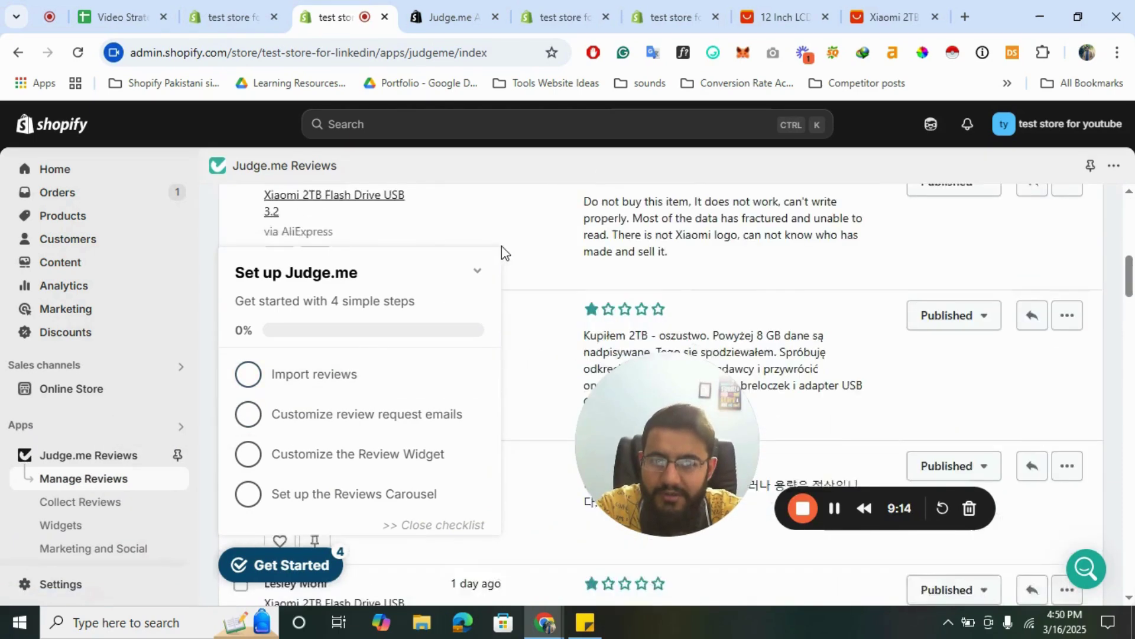
click(479, 272)
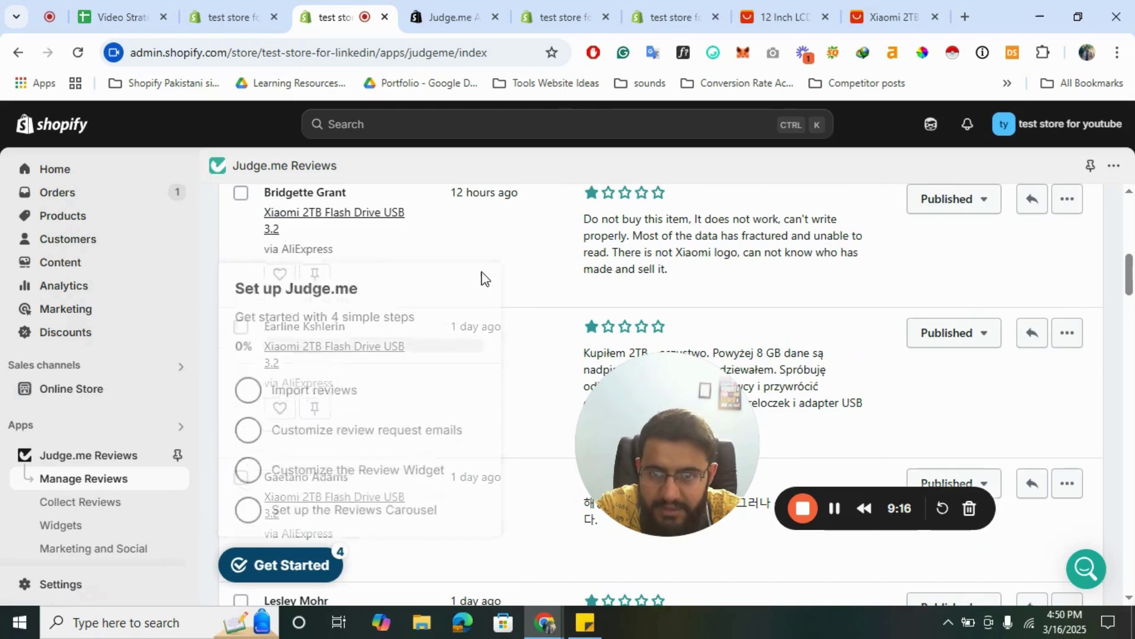
- Permanently delete ten negative Xiaomi 2TB Flash Drive reviews from the first page: the one-star complaints, the two-star "Fake" review and the three-star Korean review
scroll(440, 376, up, 8)
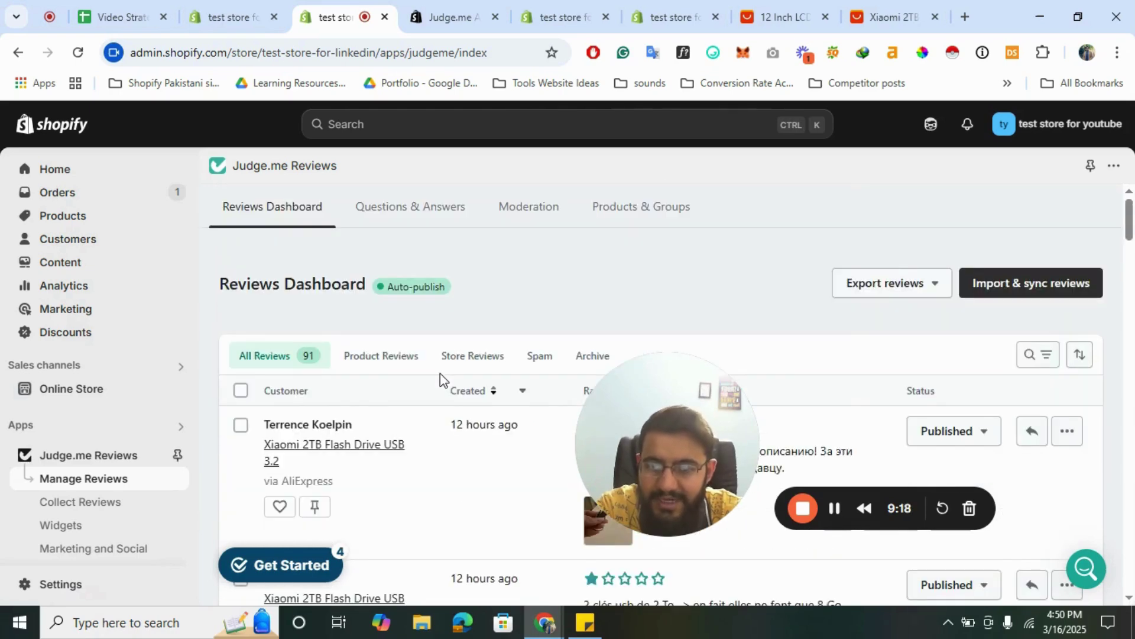
drag(663, 410, 920, 436)
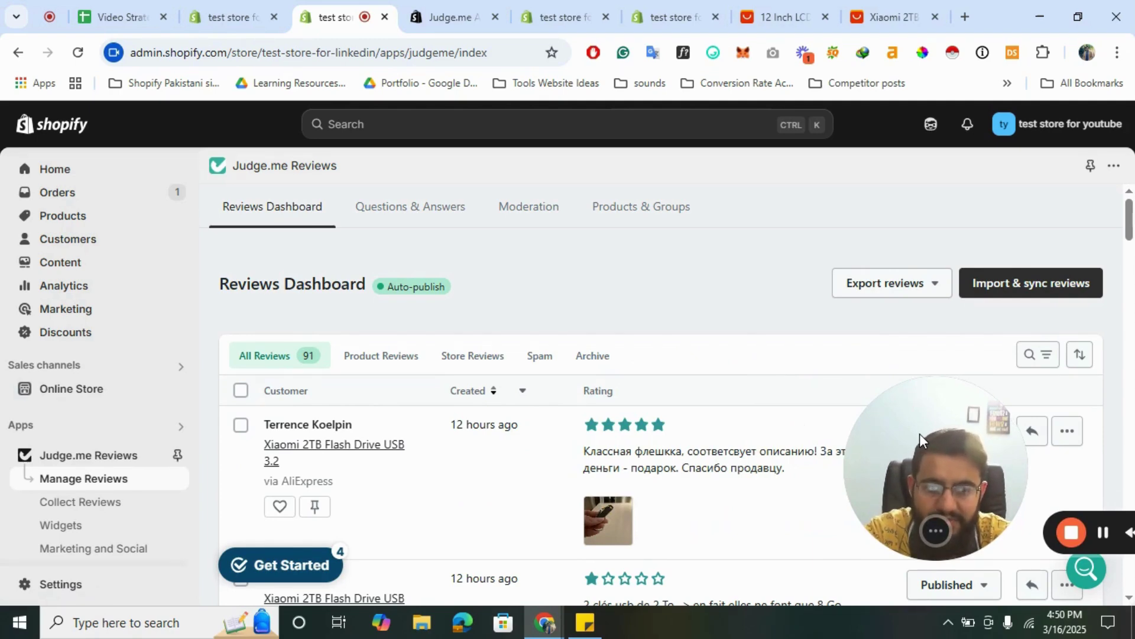
scroll(418, 284, down, 3)
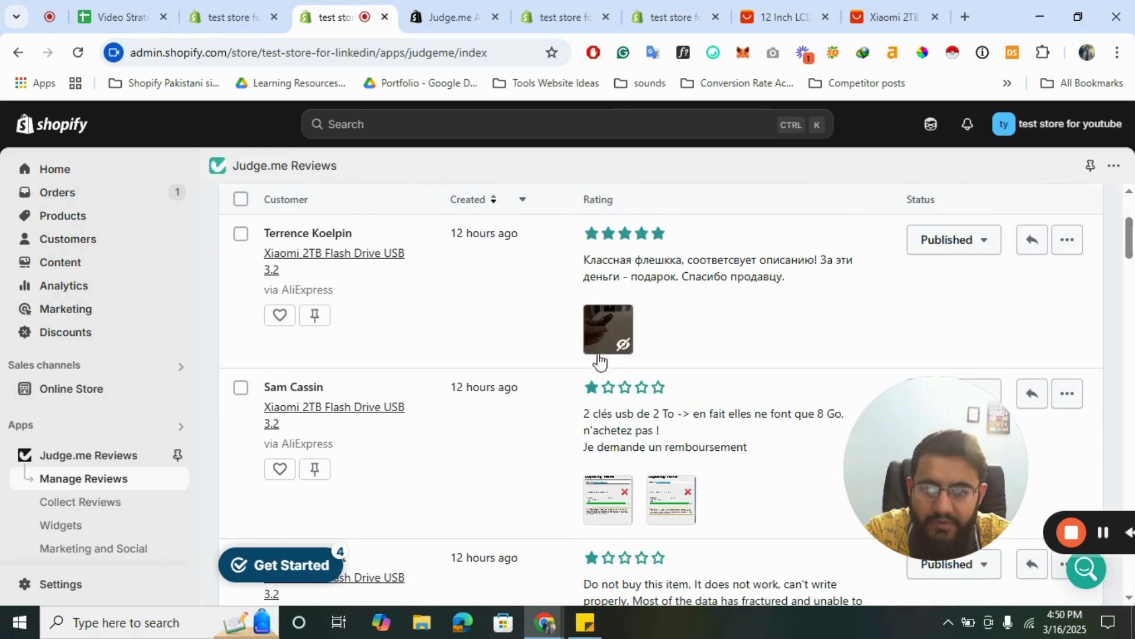
click(240, 388)
scroll(237, 379, down, 3)
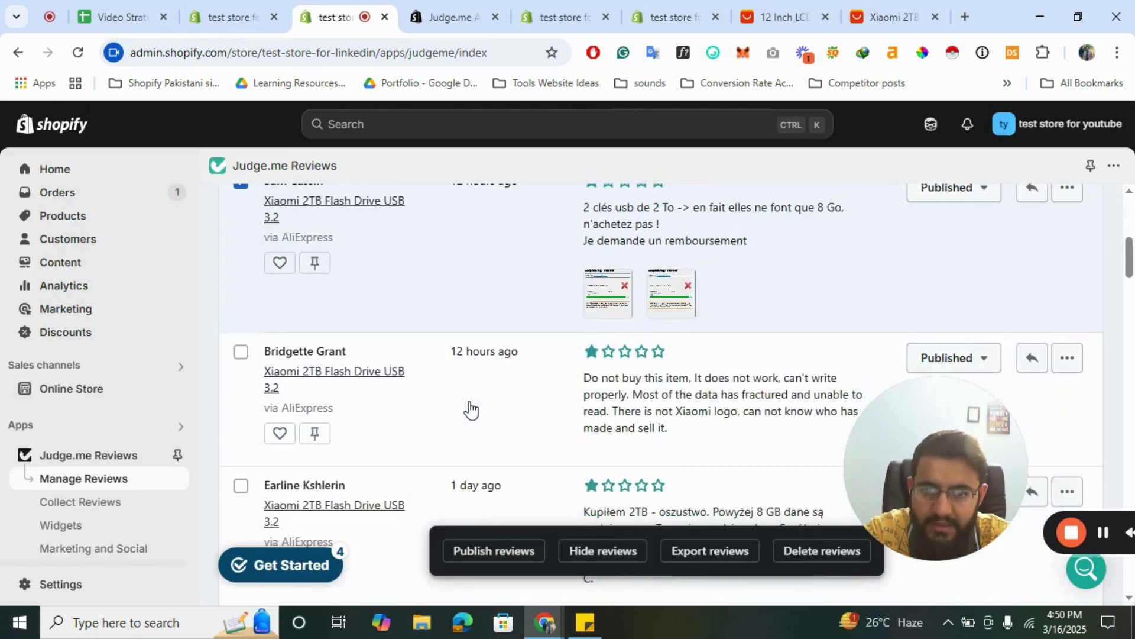
click(239, 353)
click(240, 485)
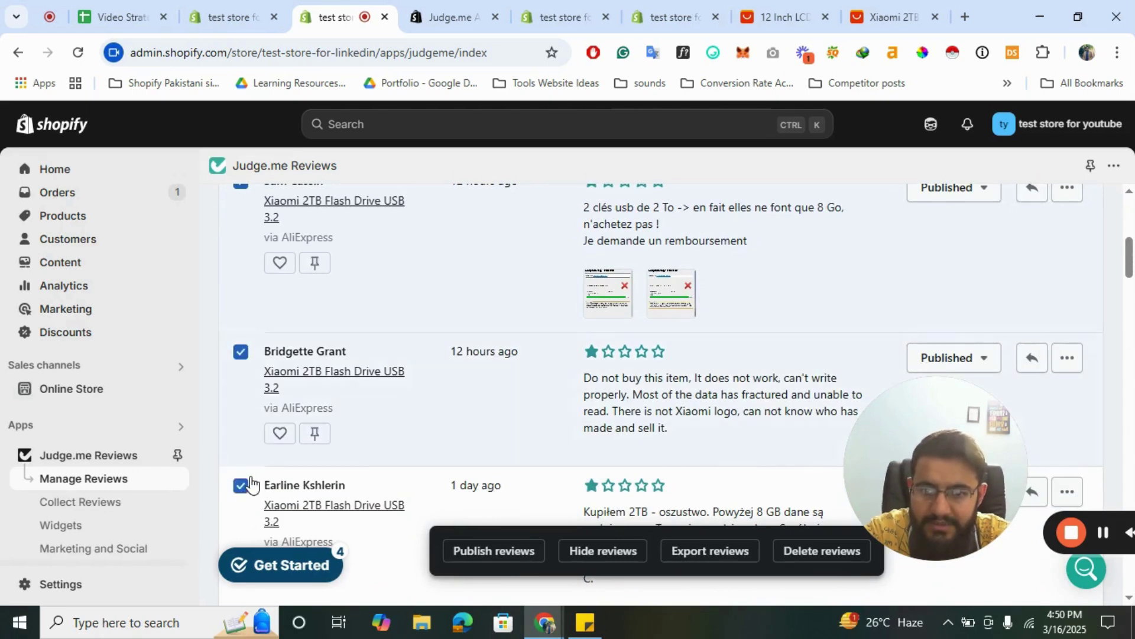
scroll(431, 380, down, 4)
scroll(432, 383, down, 2)
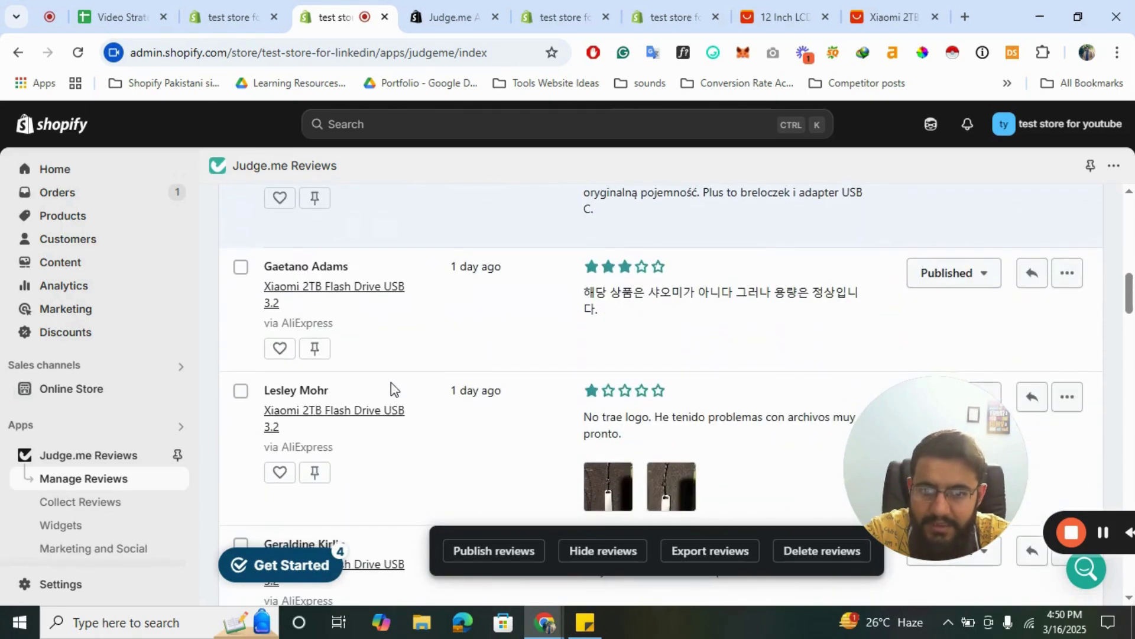
click(240, 390)
click(240, 267)
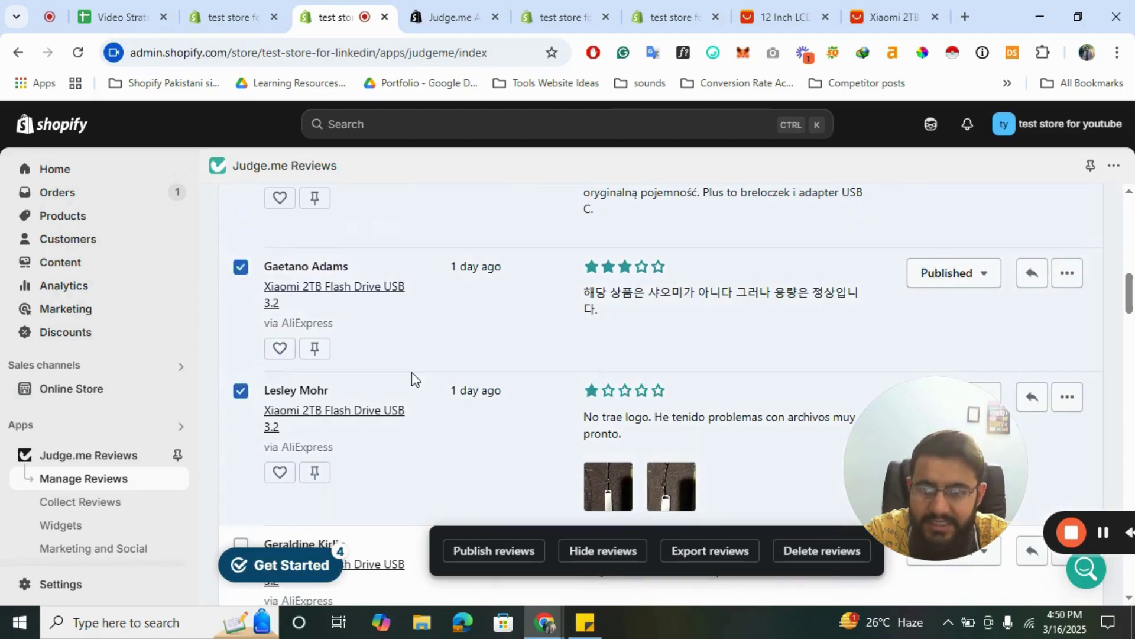
scroll(426, 381, down, 5)
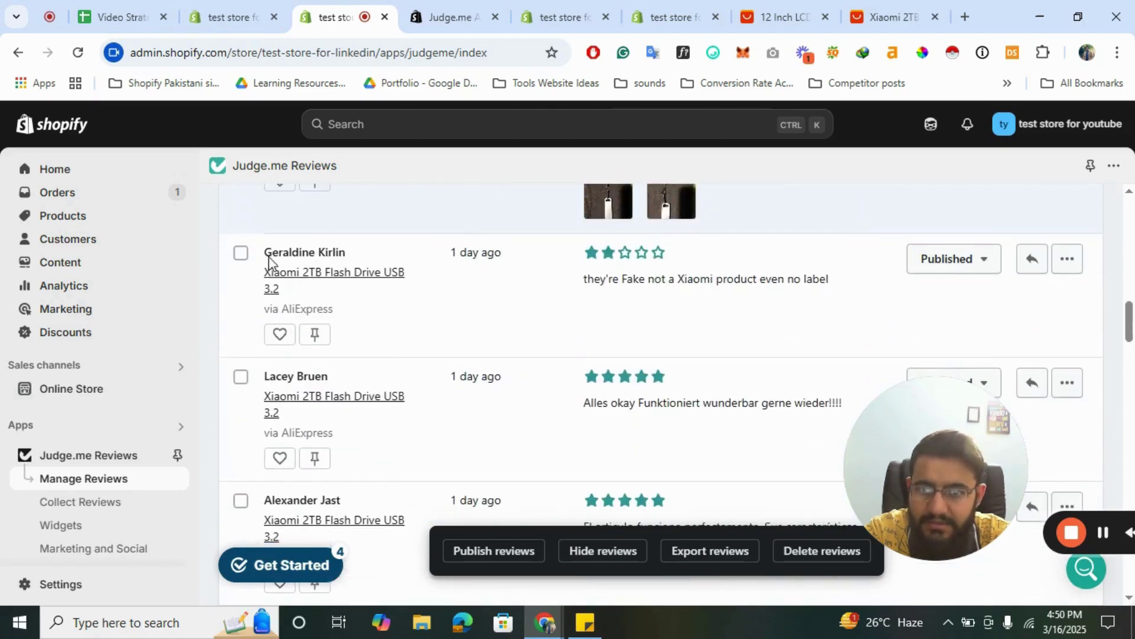
click(241, 253)
scroll(482, 360, down, 6)
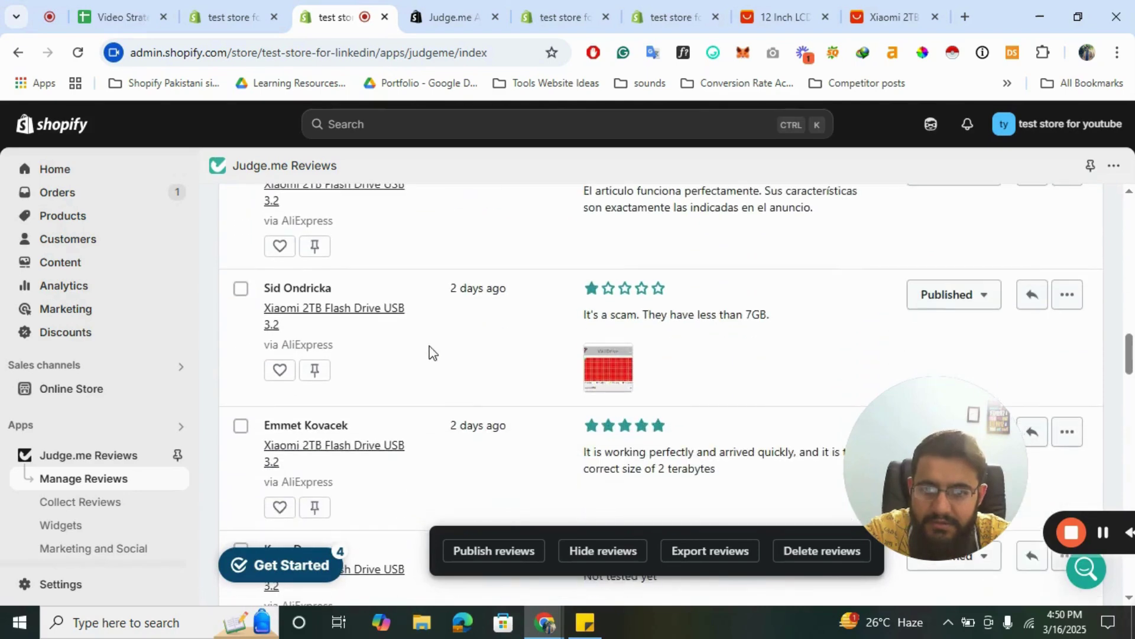
click(241, 288)
scroll(391, 331, down, 8)
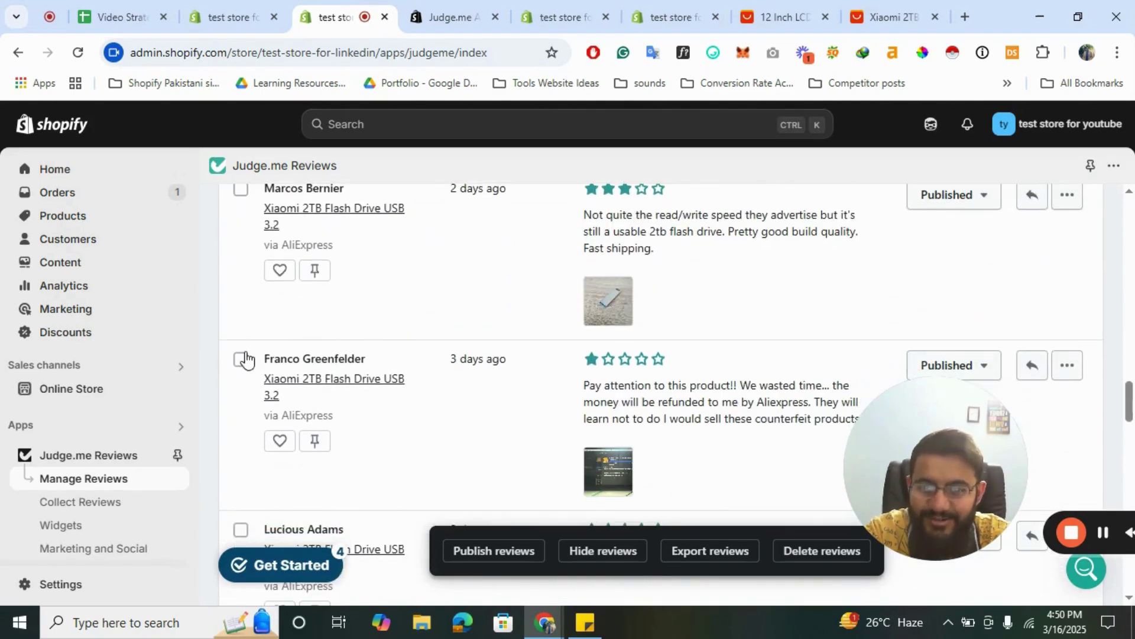
click(241, 358)
scroll(482, 361, down, 4)
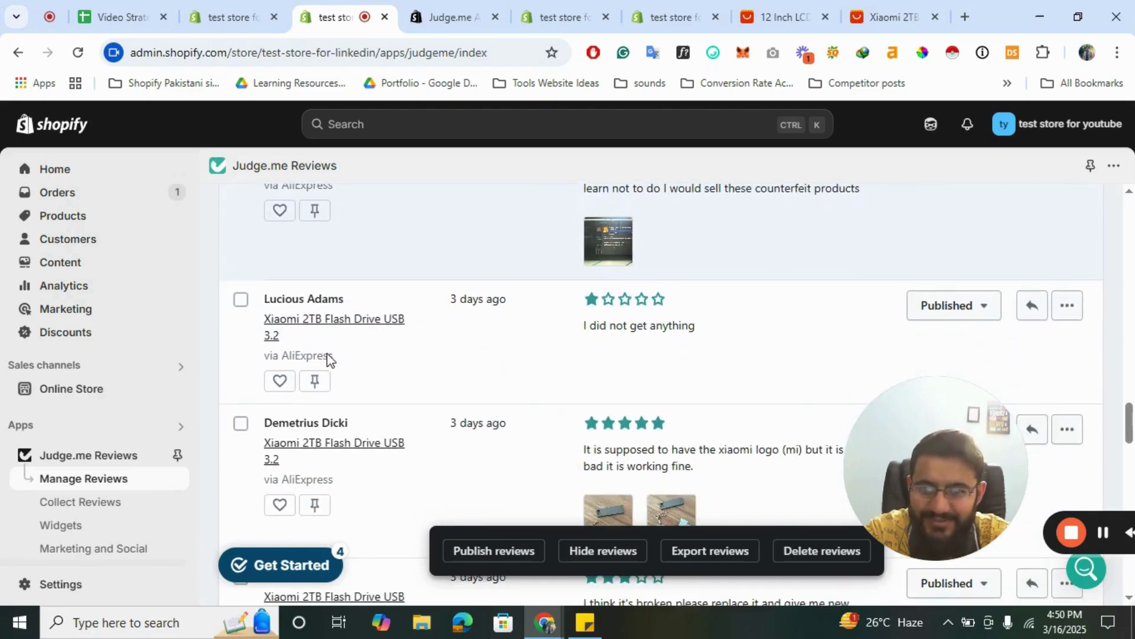
click(240, 300)
scroll(414, 355, down, 8)
scroll(447, 362, down, 15)
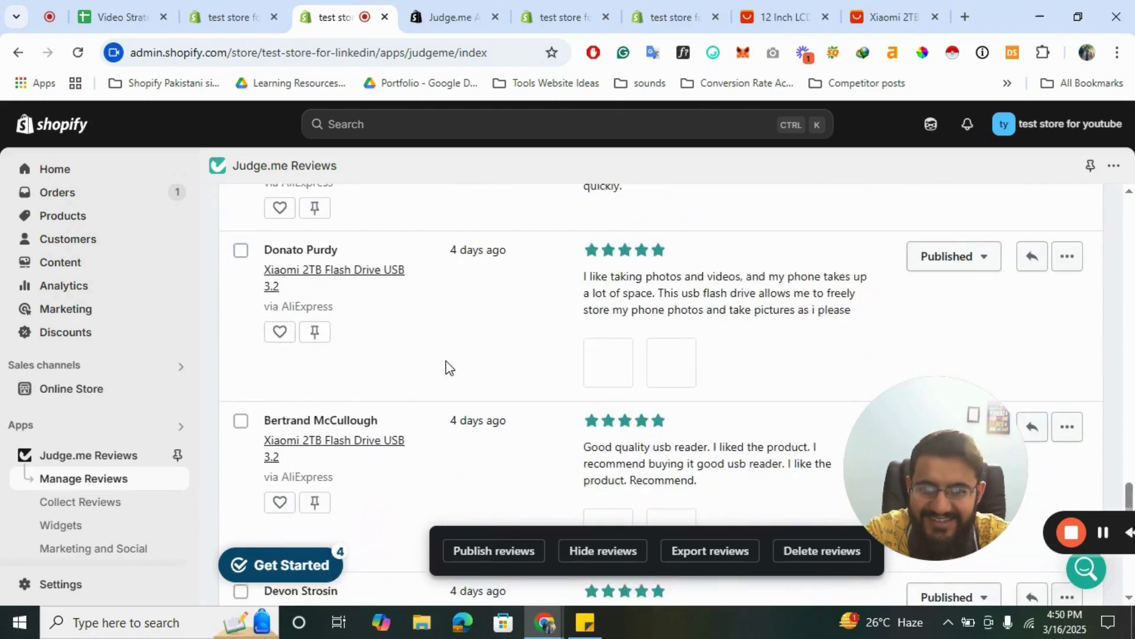
scroll(446, 362, up, 2)
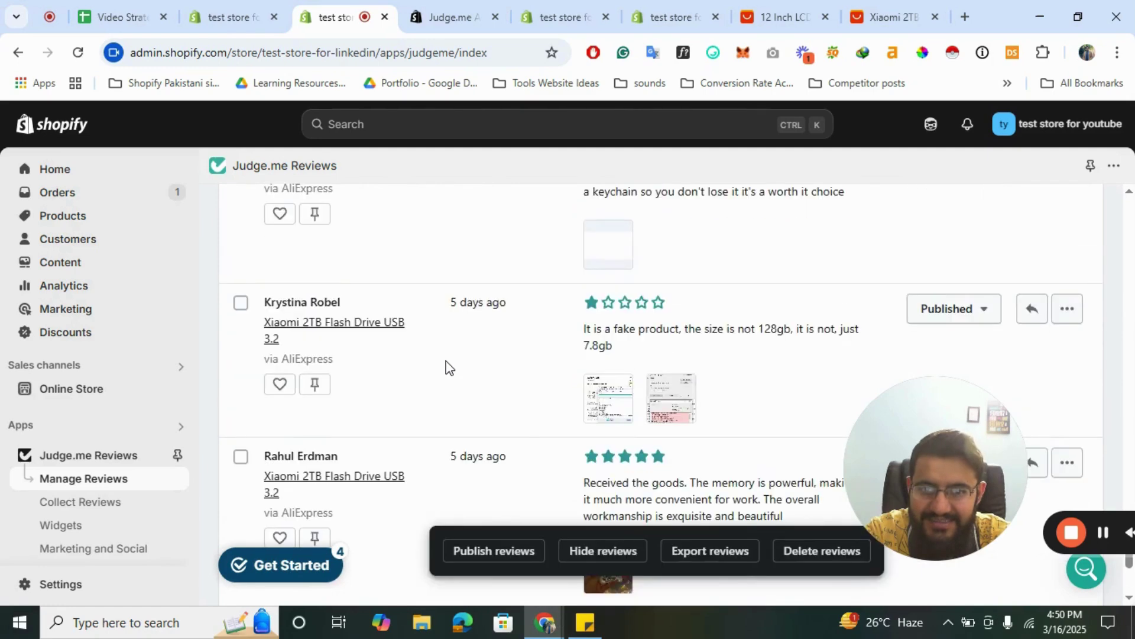
click(240, 303)
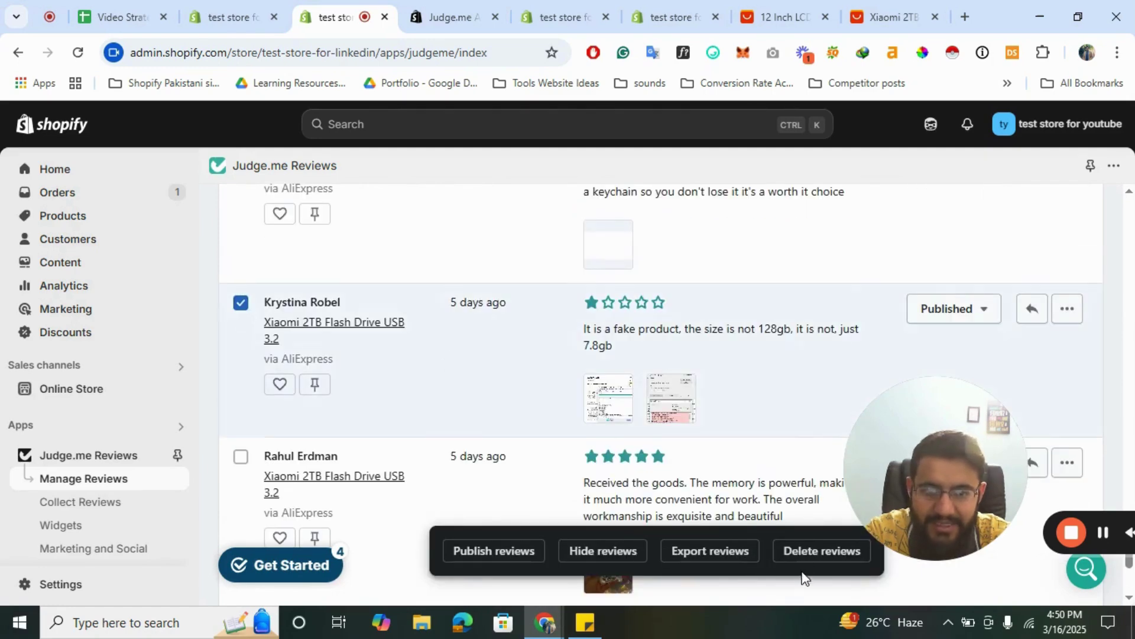
click(806, 553)
click(809, 451)
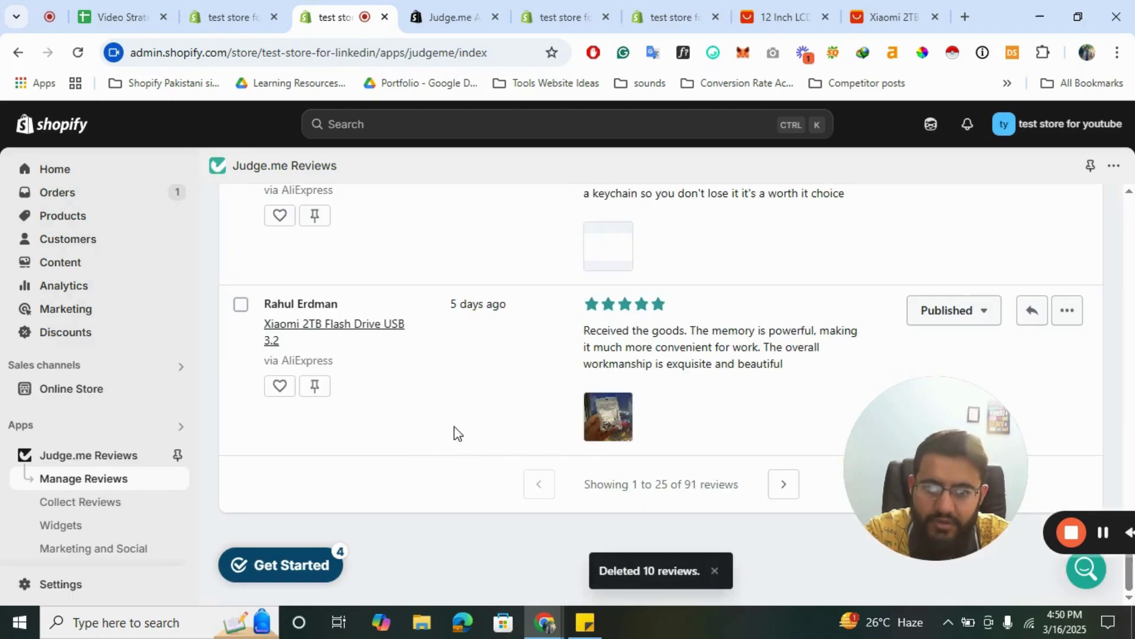
- Examine the additional actions offered for the last five-star review on the first page of the Reviews Dashboard
click(1068, 311)
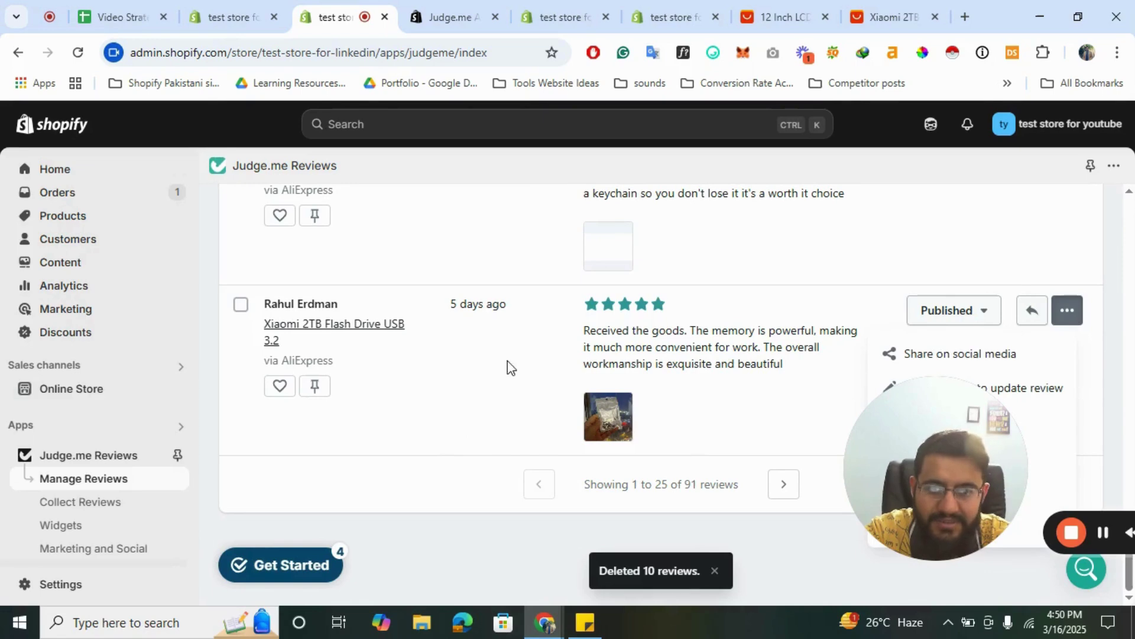
click(678, 356)
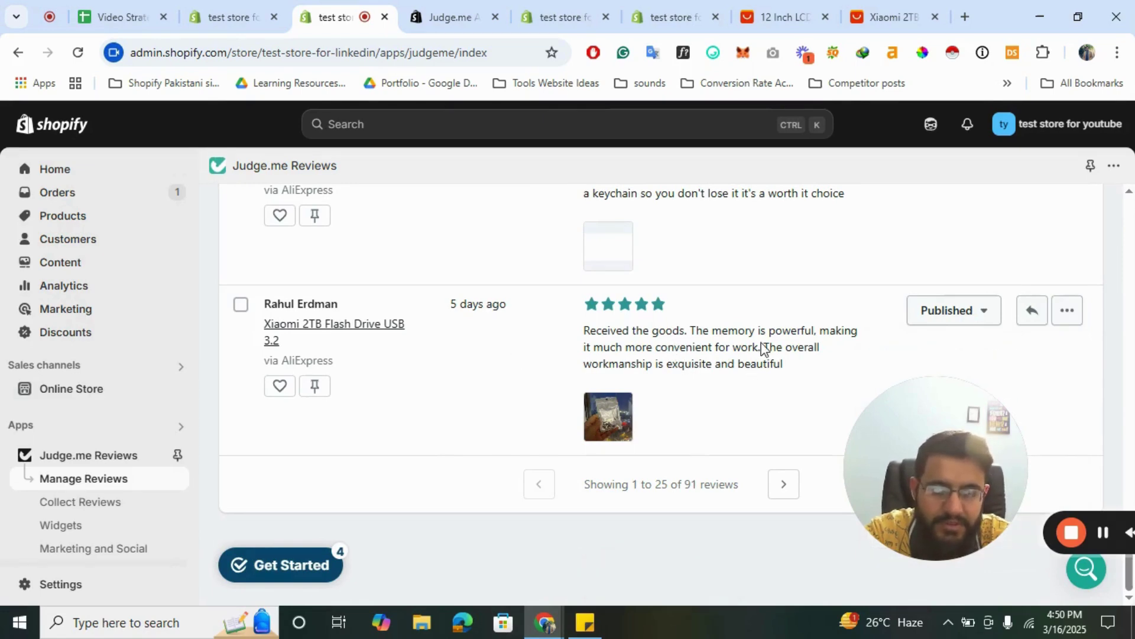
drag(940, 441, 503, 467)
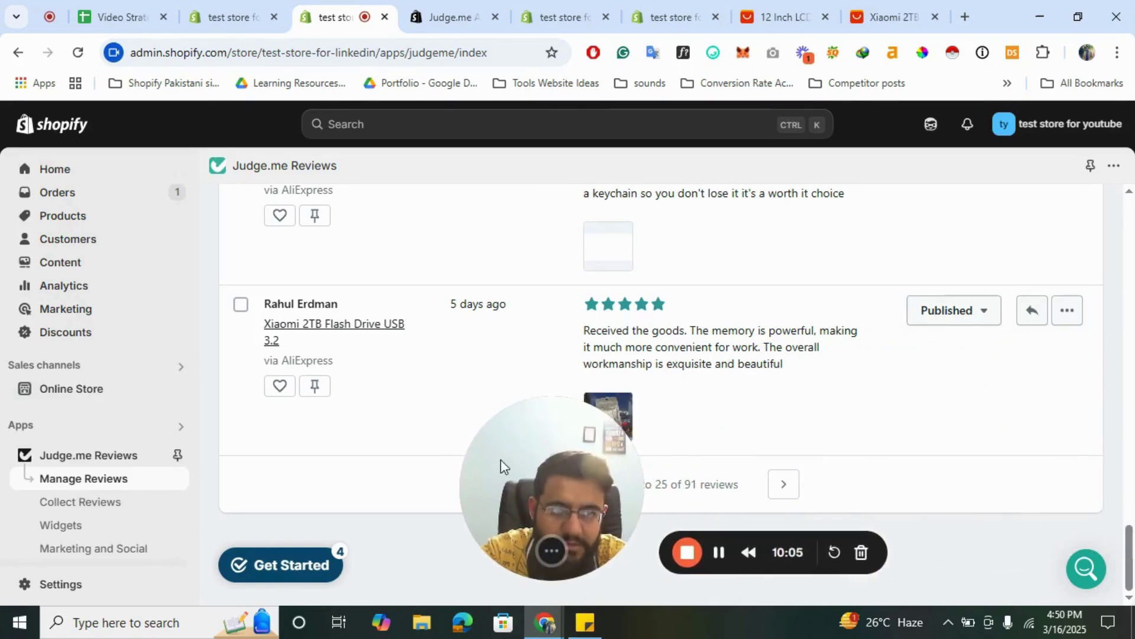
click(1068, 313)
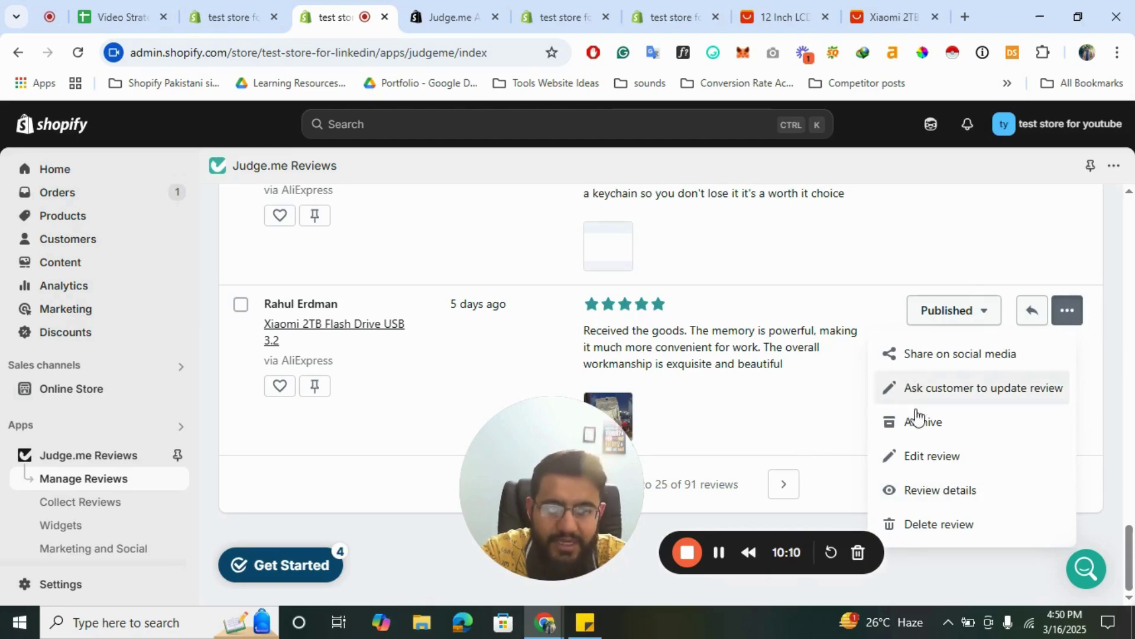
drag(618, 428, 74, 385)
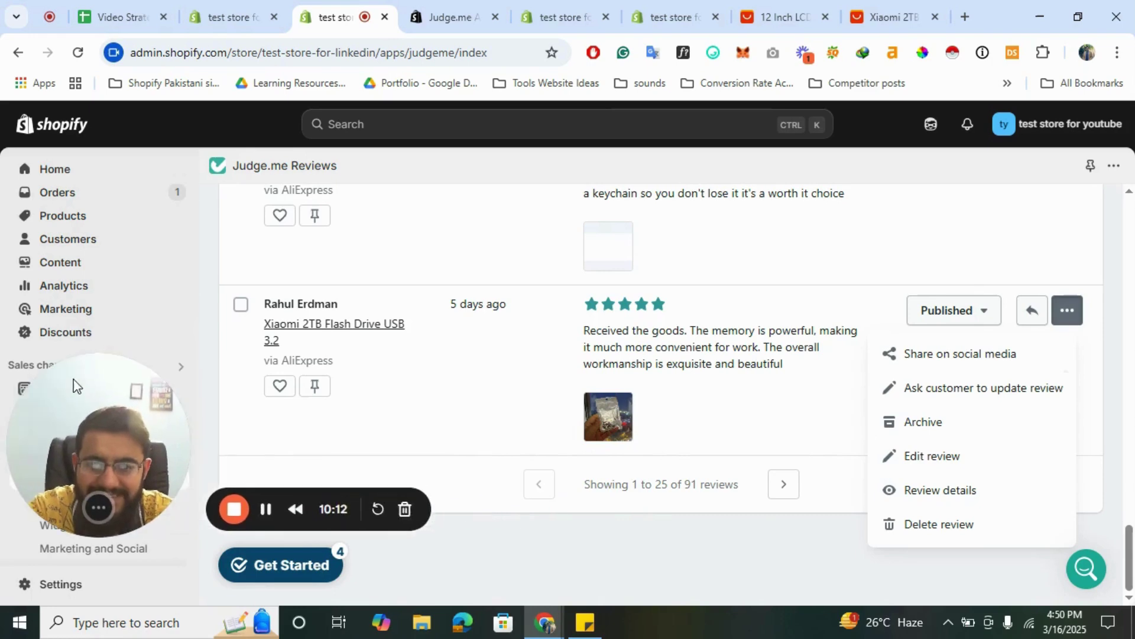
- Open the two-star "Speedy delivery" review on the second page for editing, examine its editable fields, and close it without changes
click(778, 491)
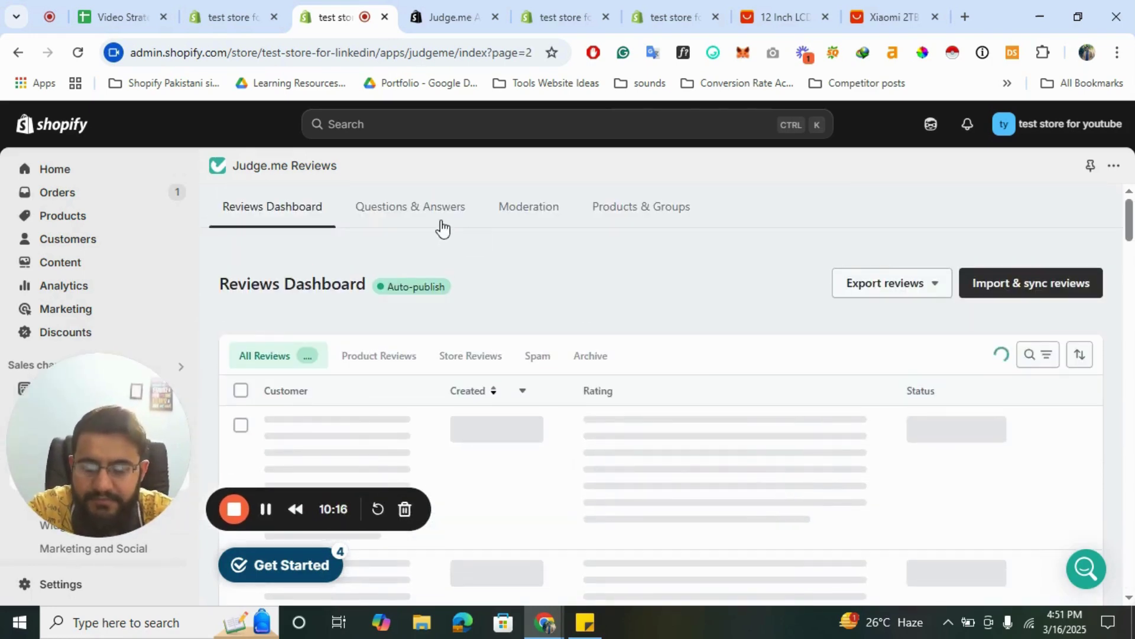
scroll(576, 427, down, 5)
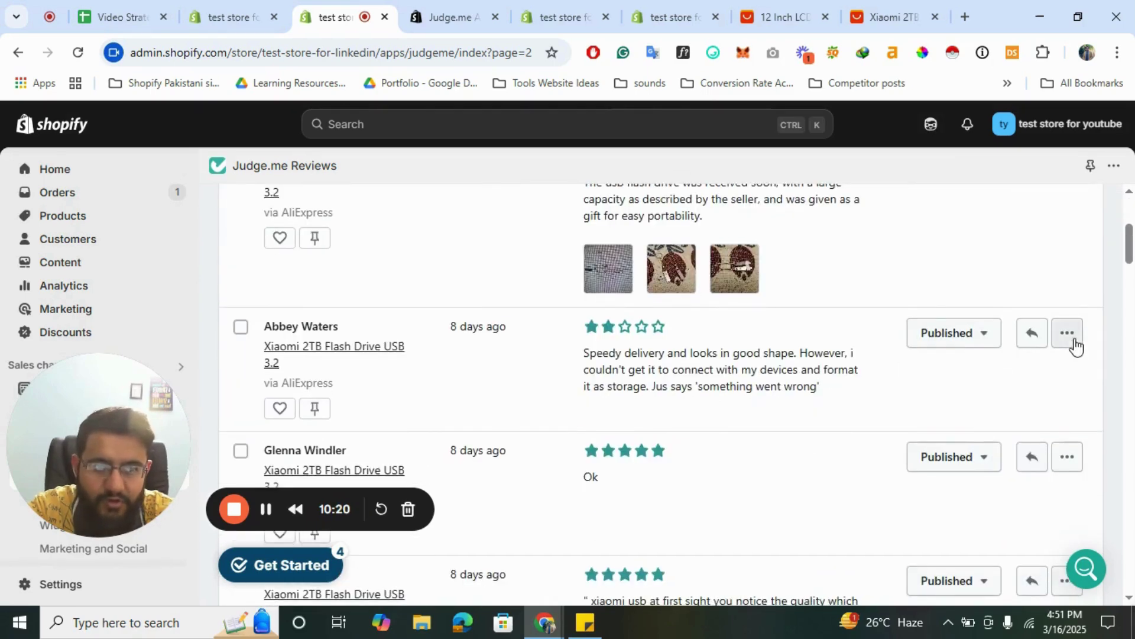
click(1071, 336)
click(949, 479)
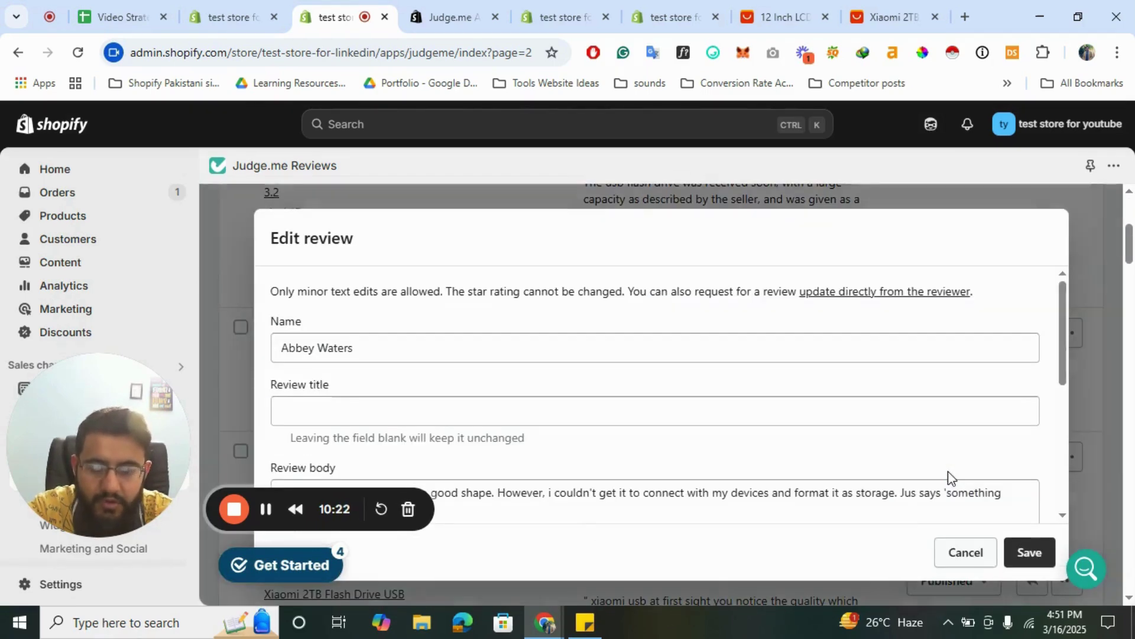
scroll(575, 395, down, 5)
scroll(577, 397, up, 10)
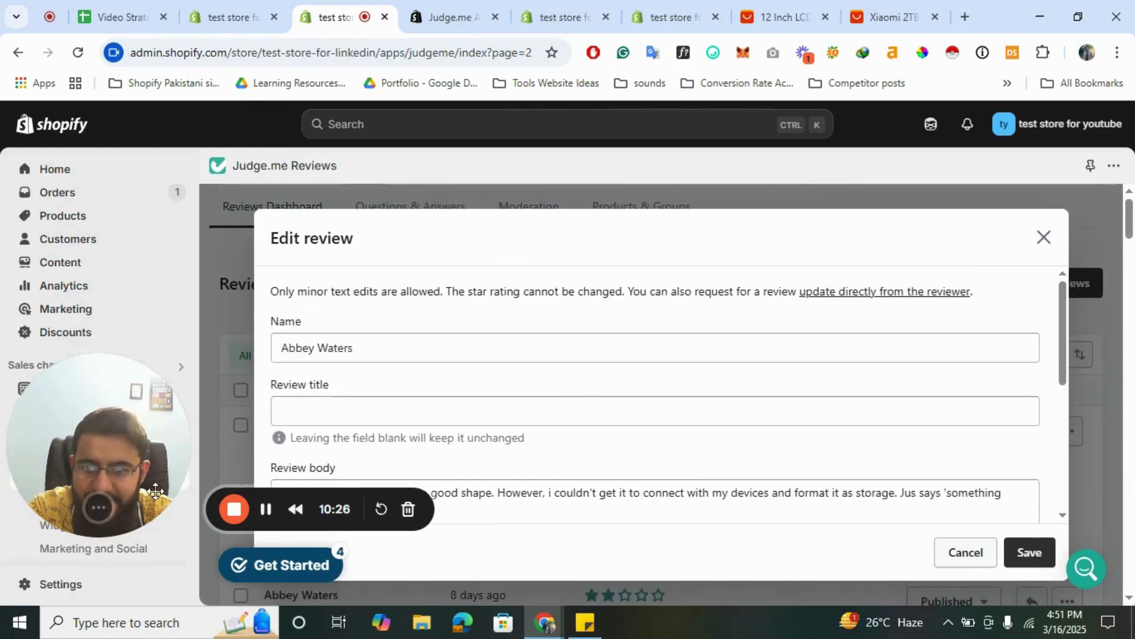
drag(35, 490, 35, 276)
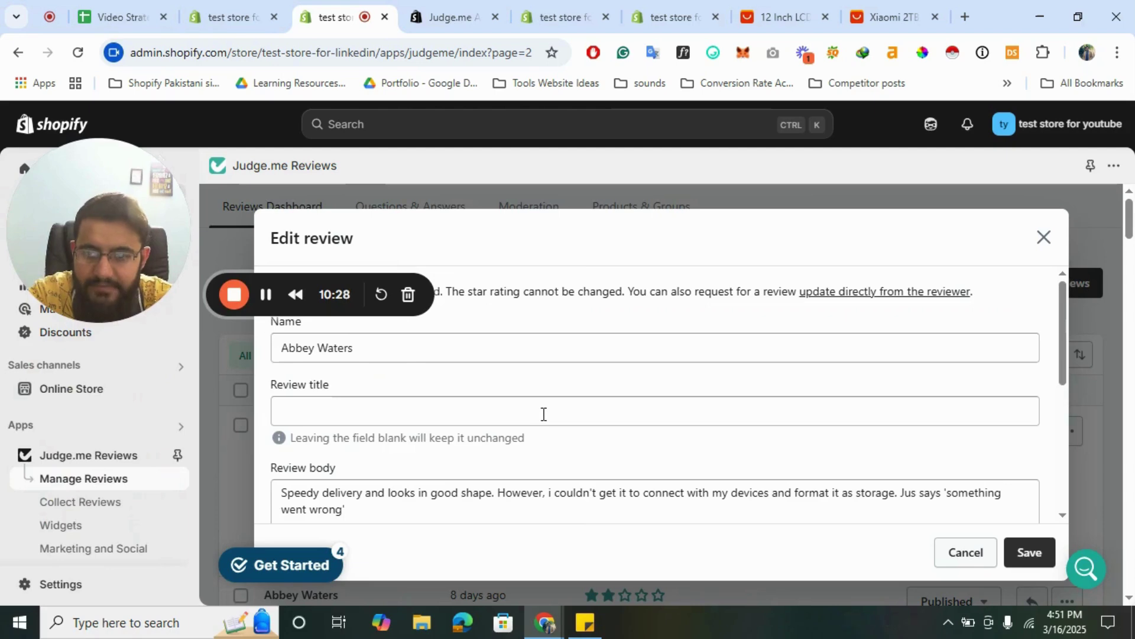
scroll(542, 410, down, 5)
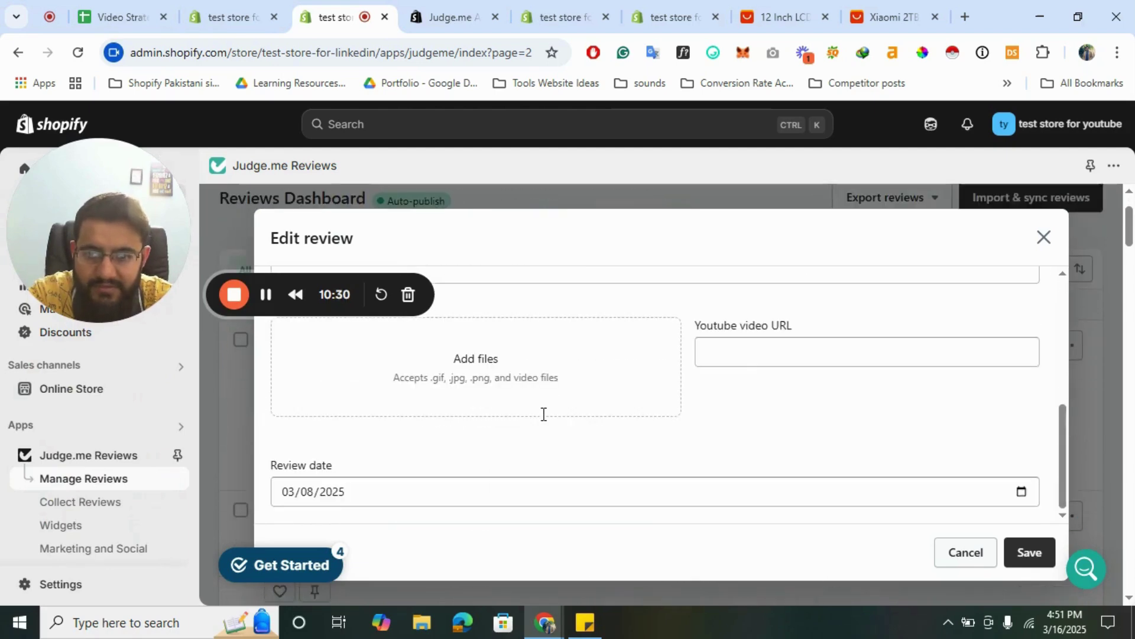
scroll(542, 413, up, 6)
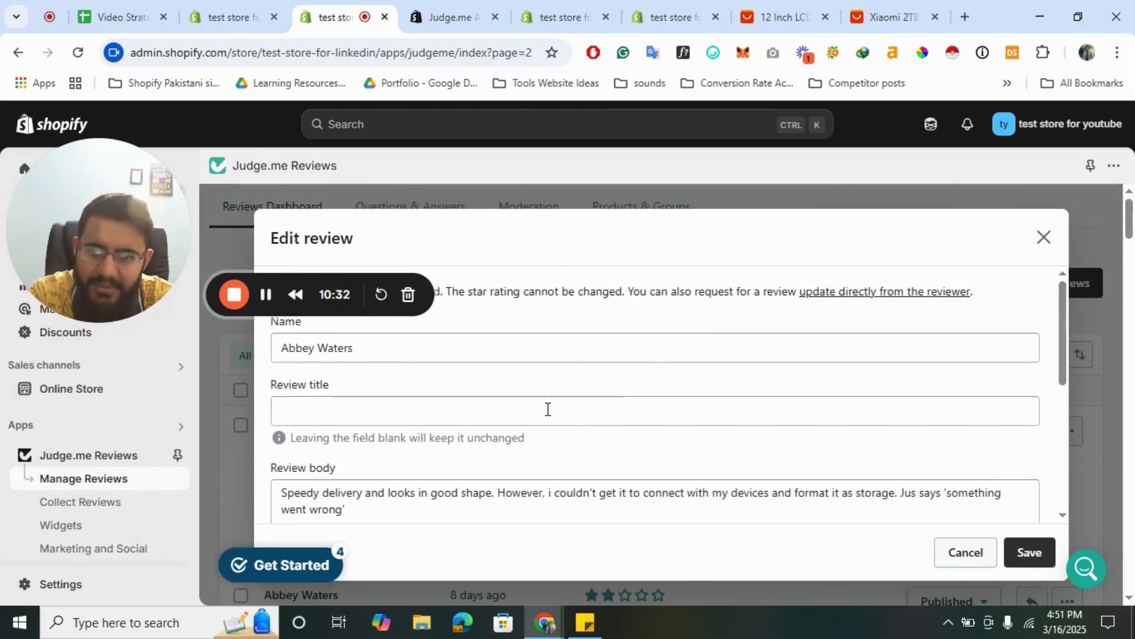
click(1047, 233)
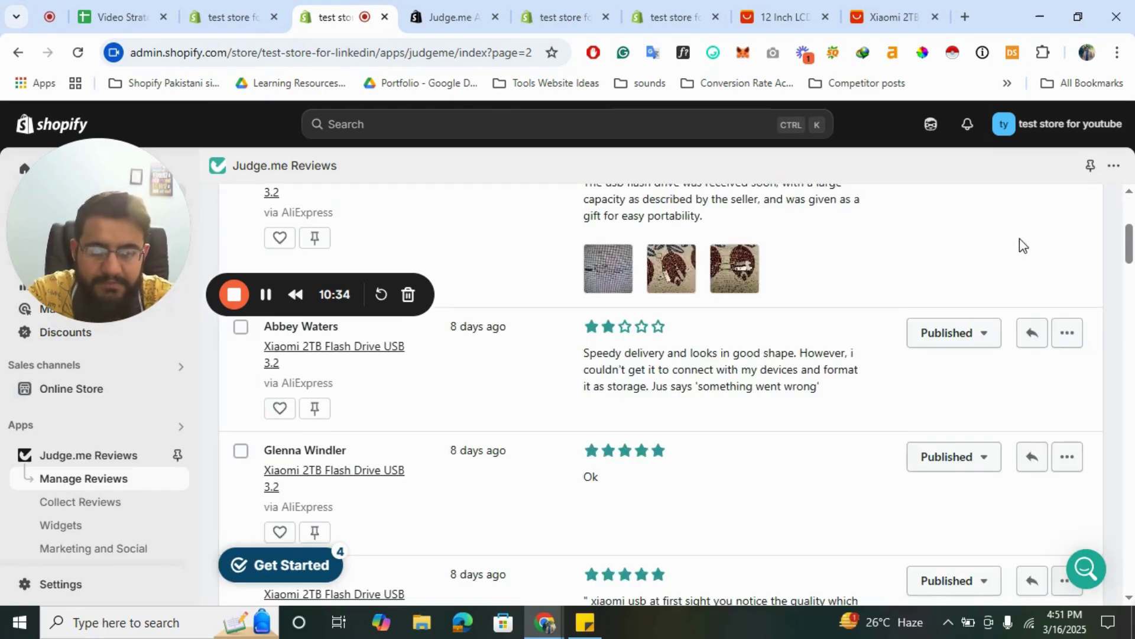
- Permanently delete two one-star Xiaomi 2TB Flash Drive reviews from the second page: the "this pendrive" complaint and "Fake only 8GB"
scroll(751, 376, down, 8)
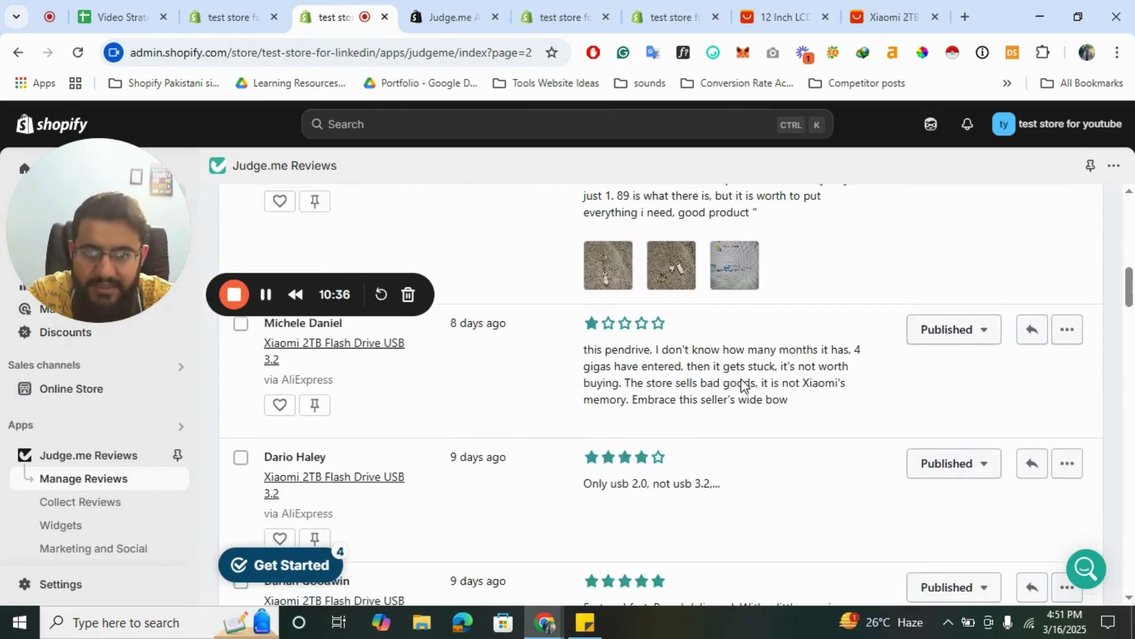
scroll(741, 379, up, 1)
click(241, 396)
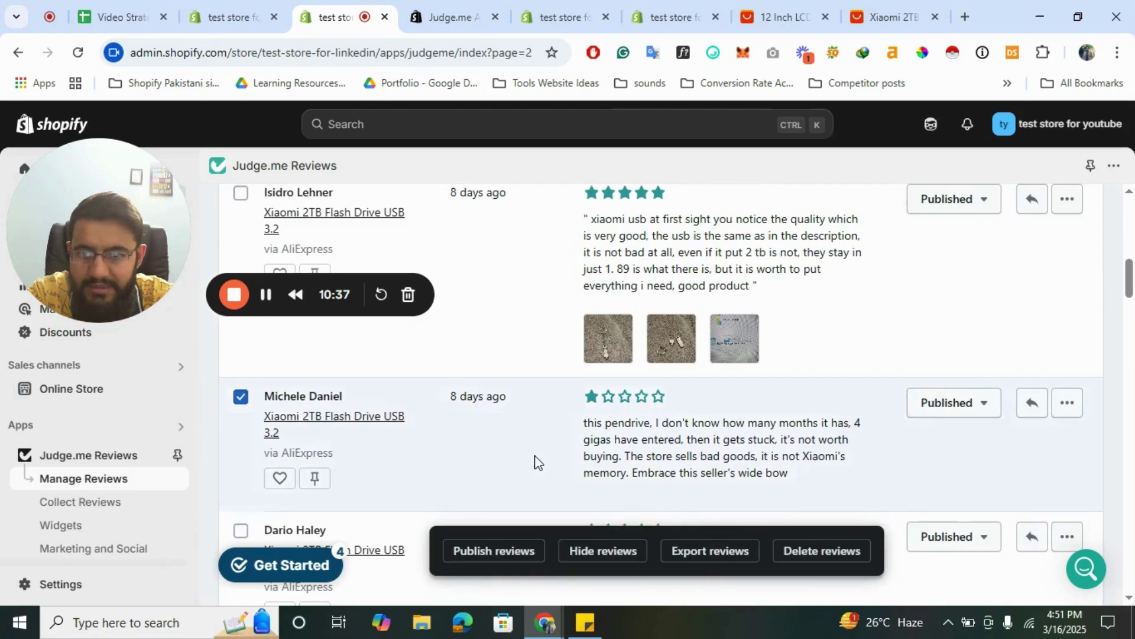
scroll(536, 460, down, 5)
scroll(535, 460, down, 12)
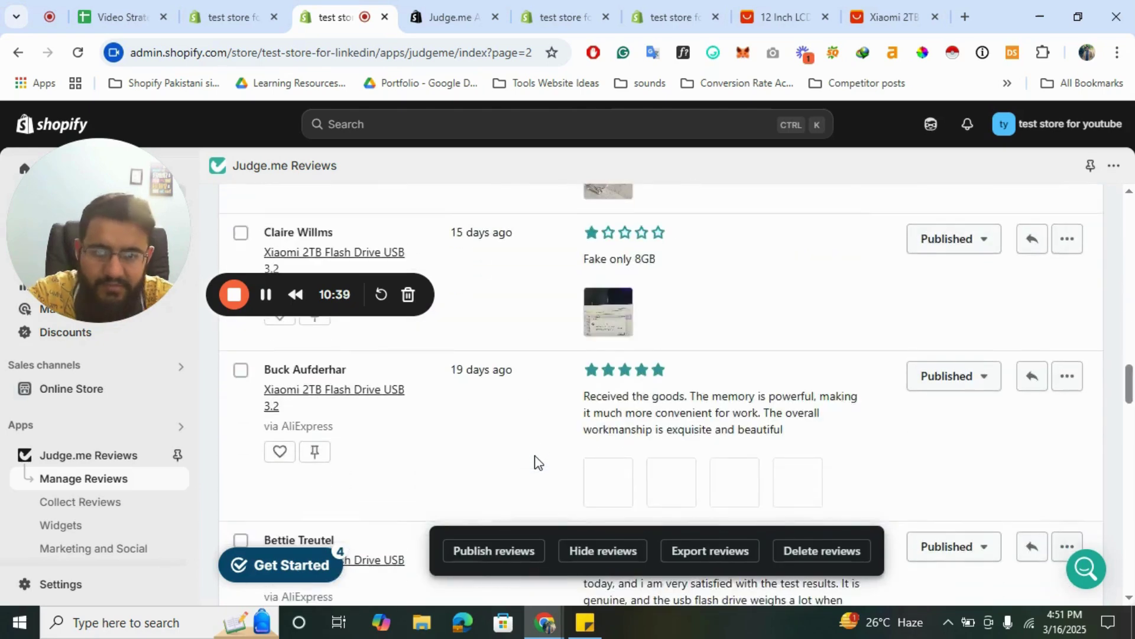
scroll(535, 460, up, 2)
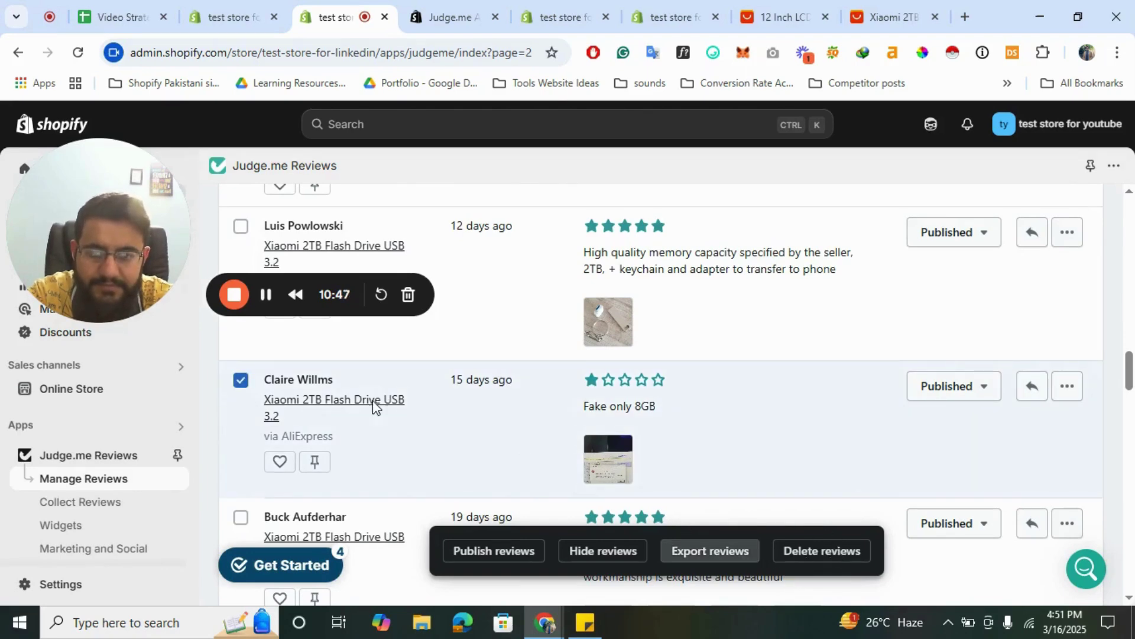
click(835, 551)
click(866, 448)
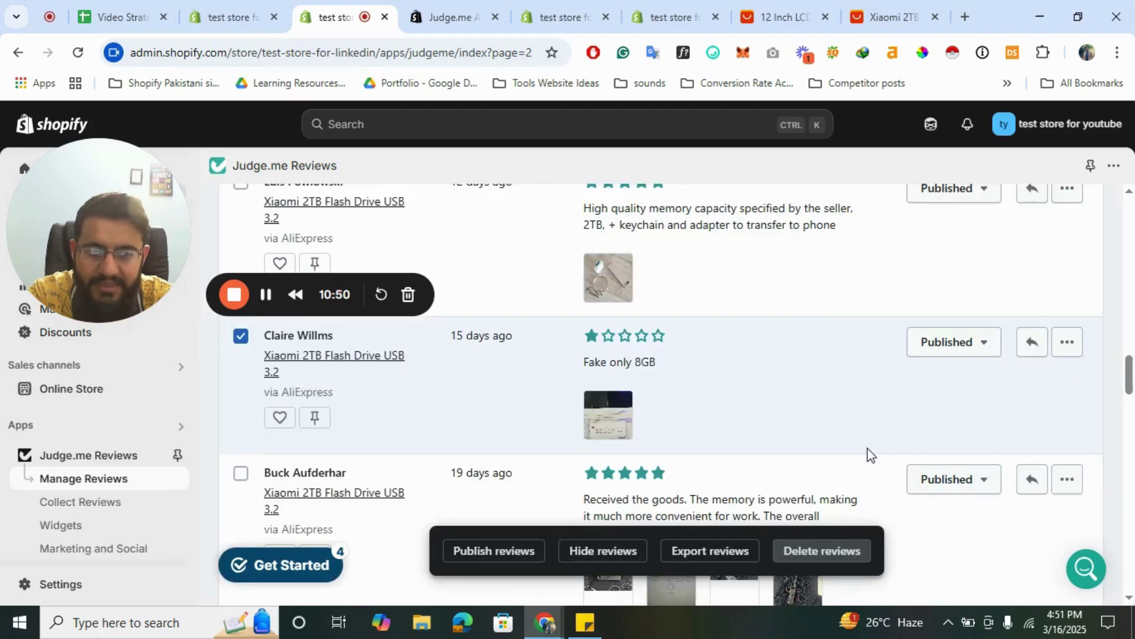
scroll(768, 367, up, 1)
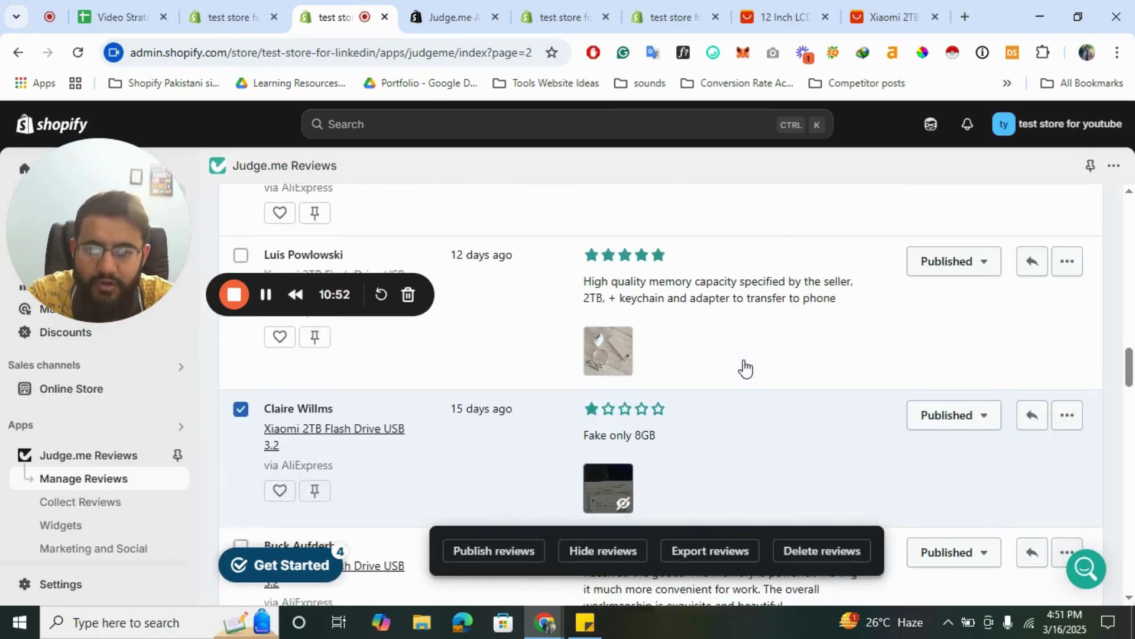
click(835, 557)
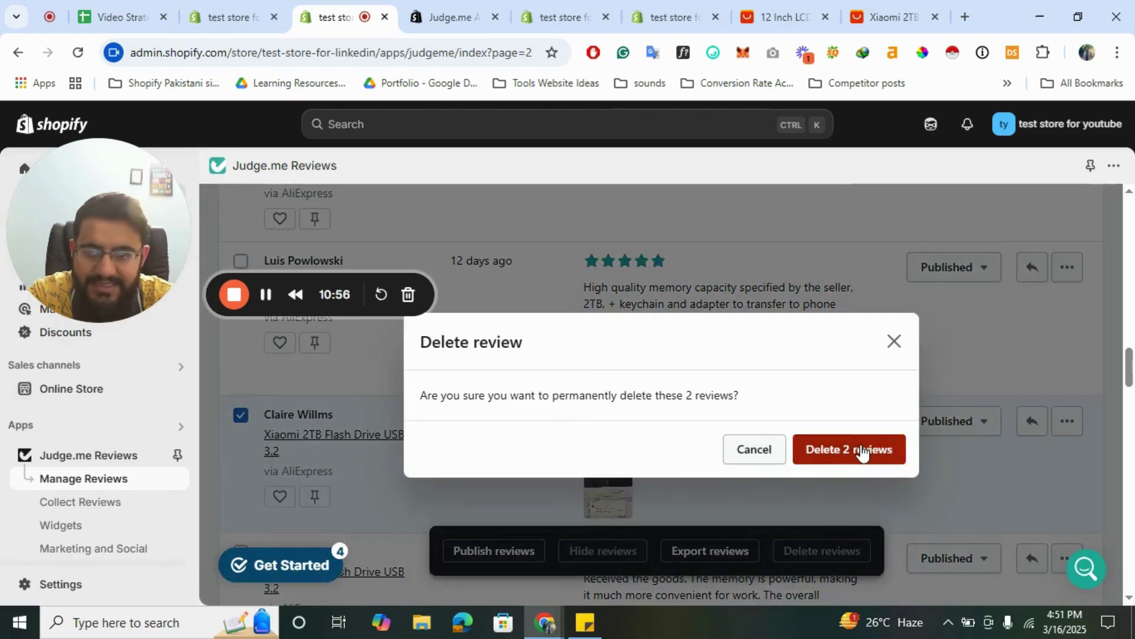
click(862, 451)
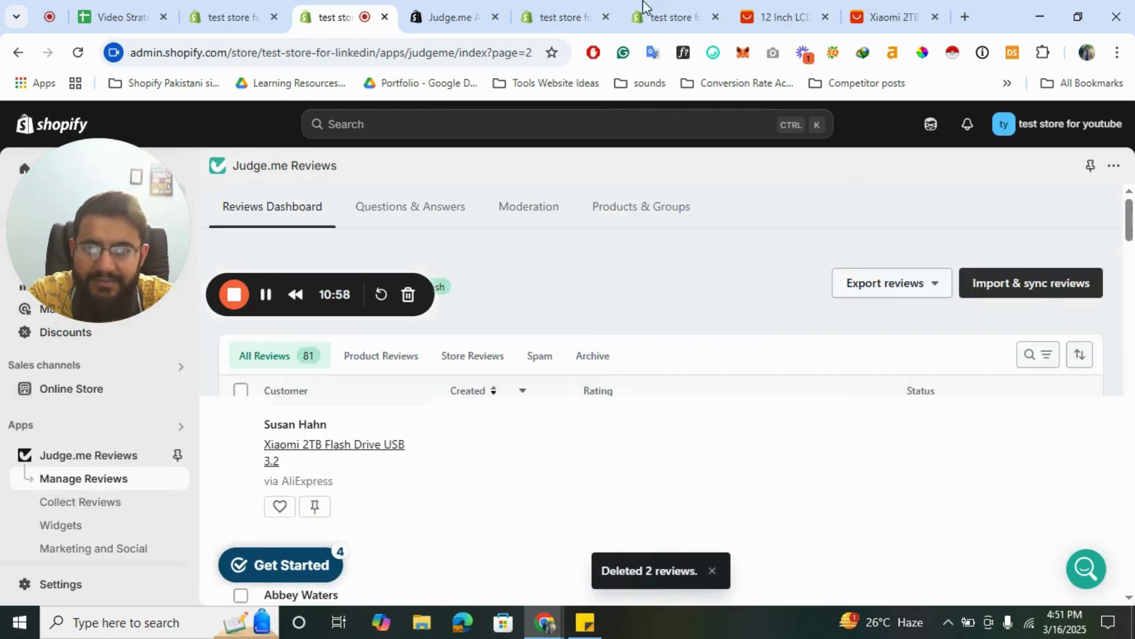
- Open the live online store and go from the featured products to the 12 Inch LCD Writing Tablet Drawing Board page
click(671, 17)
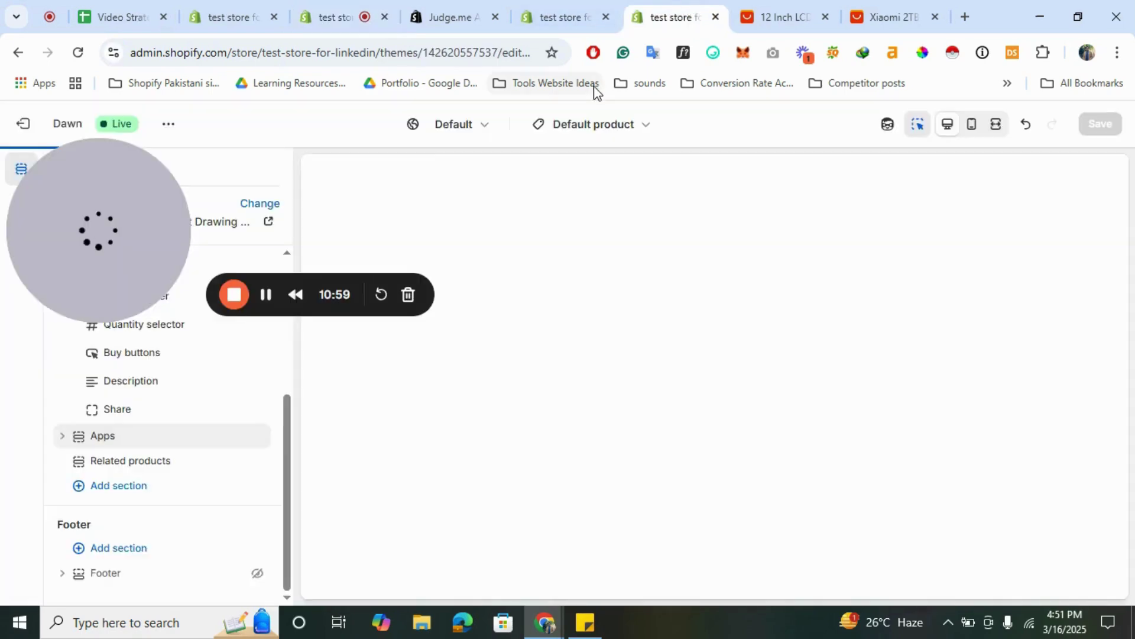
click(542, 9)
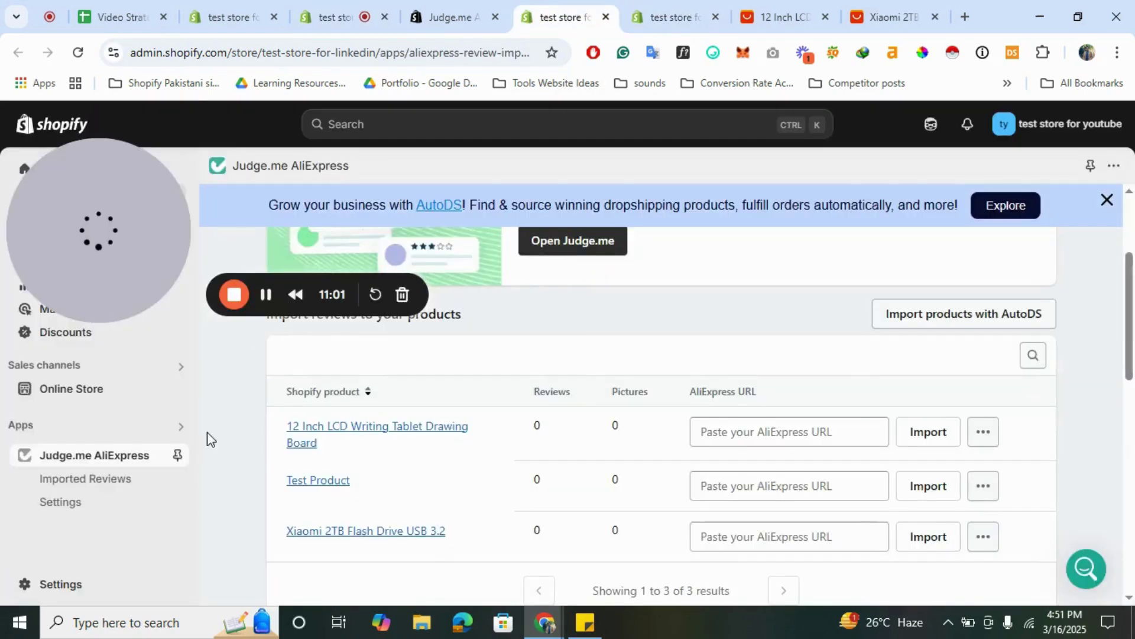
click(179, 389)
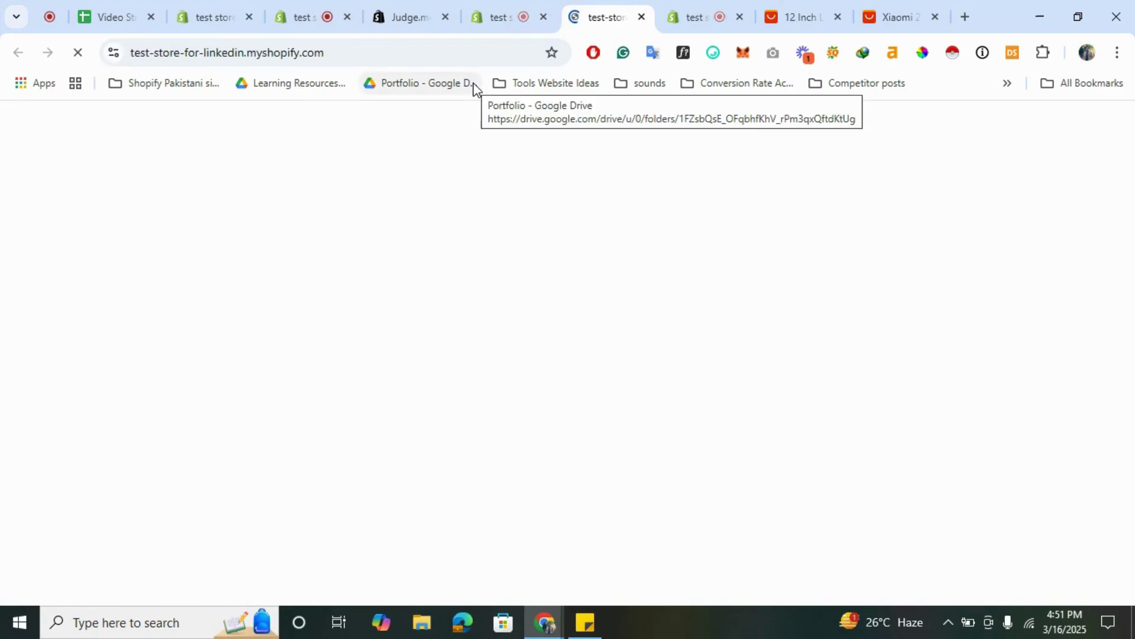
scroll(466, 448, down, 10)
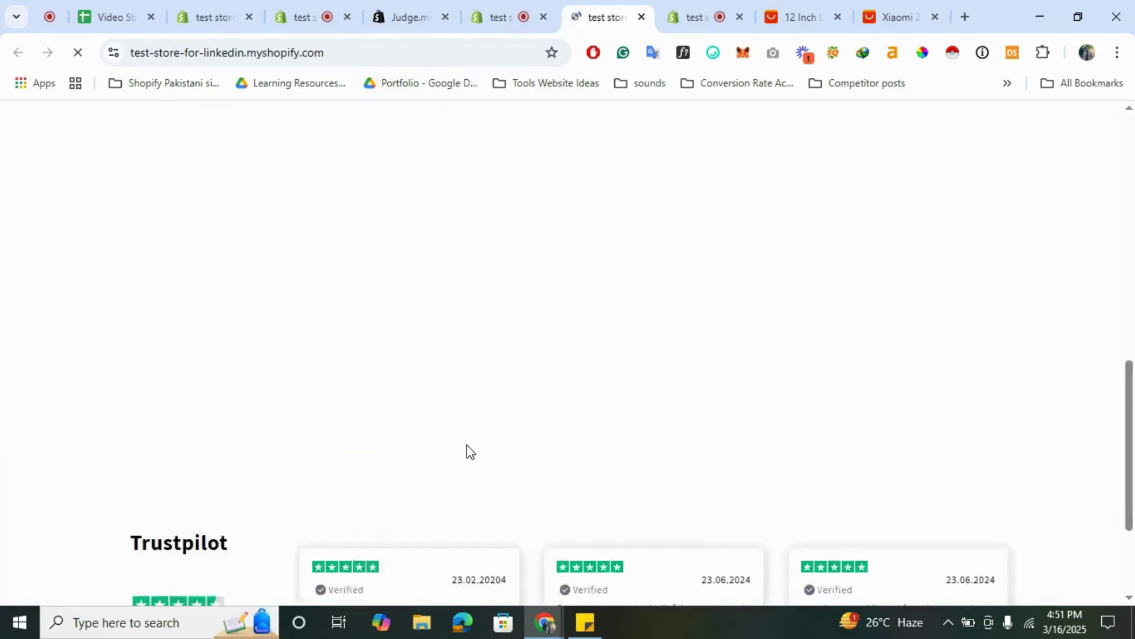
scroll(466, 445, down, 3)
scroll(467, 445, up, 1)
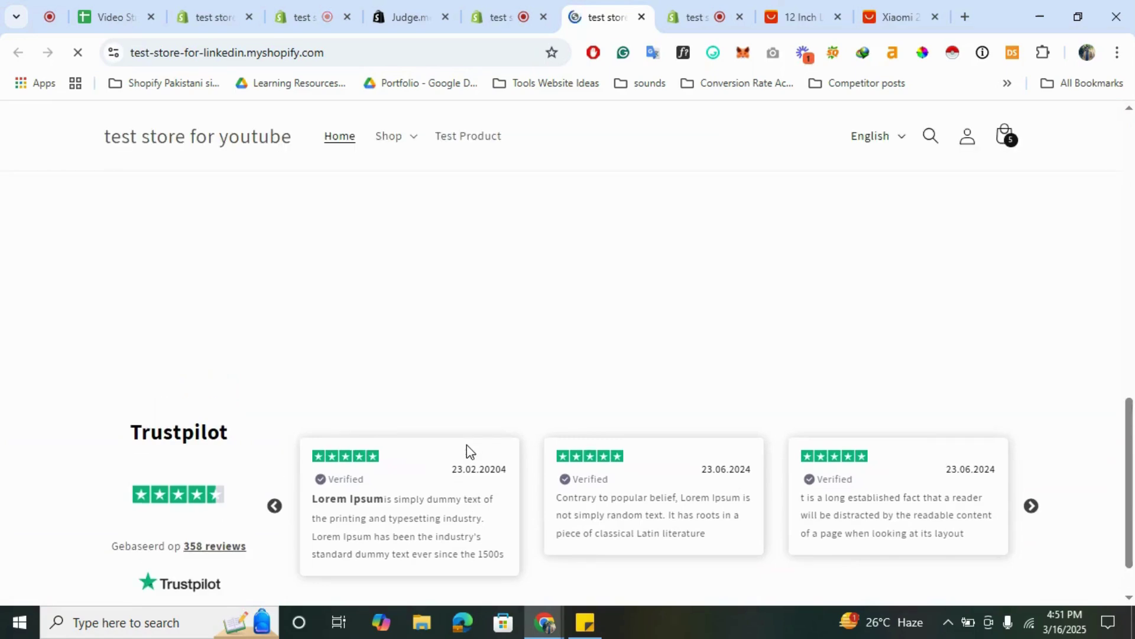
scroll(466, 445, up, 3)
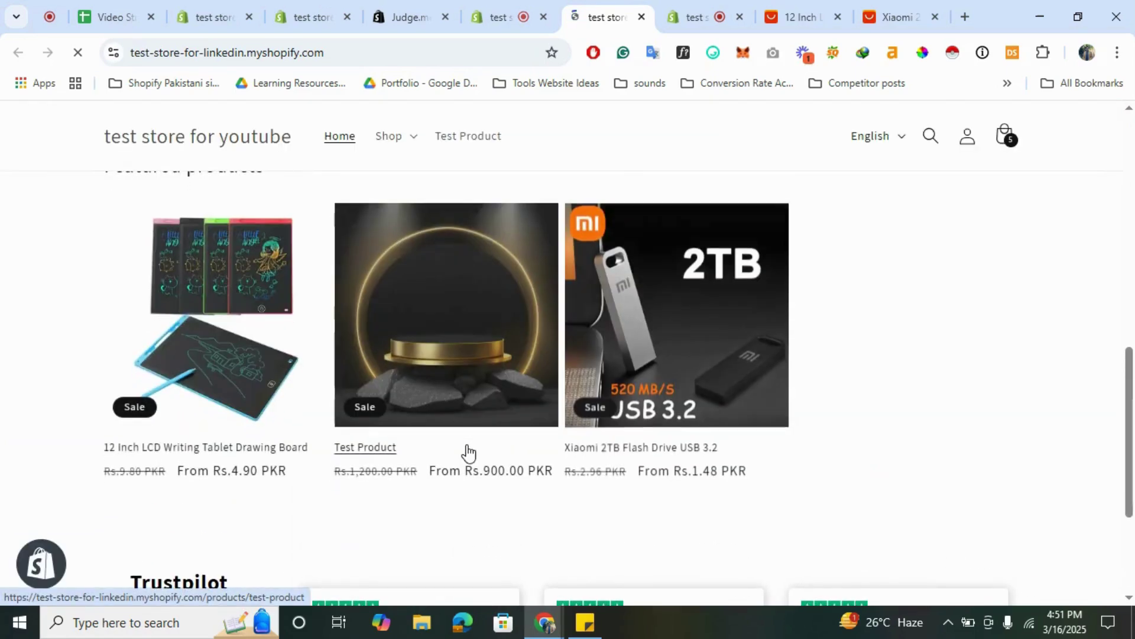
scroll(469, 453, up, 1)
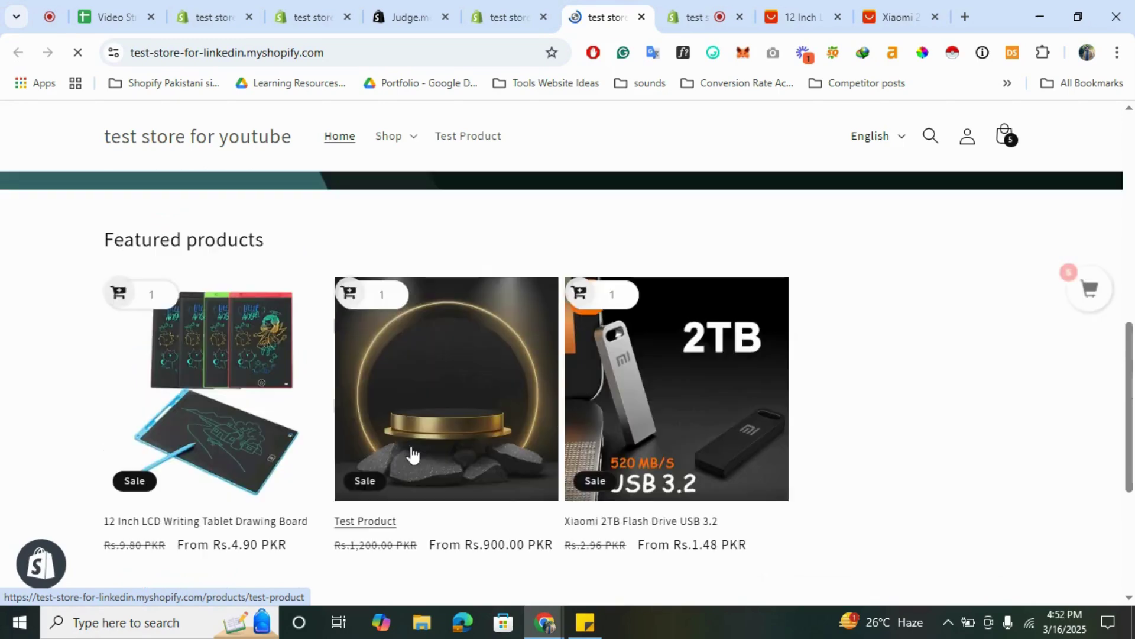
scroll(297, 453, down, 1)
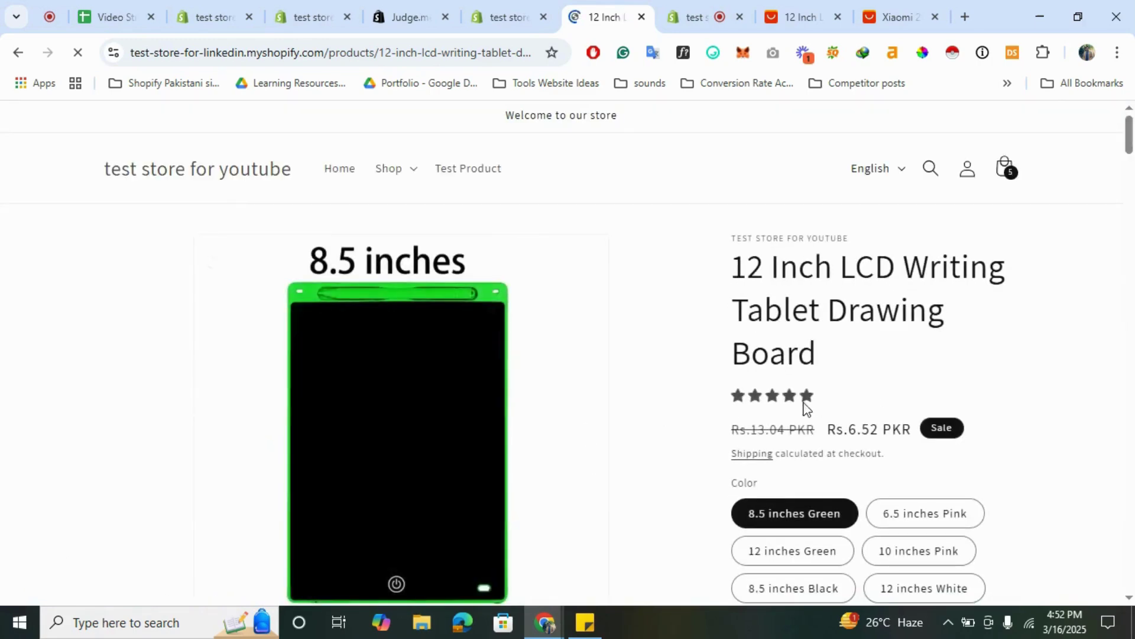
- Examine the star rating badge, the Customer Reviews summary and the imported reviews on the LCD writing tablet's product page
scroll(618, 392, down, 1)
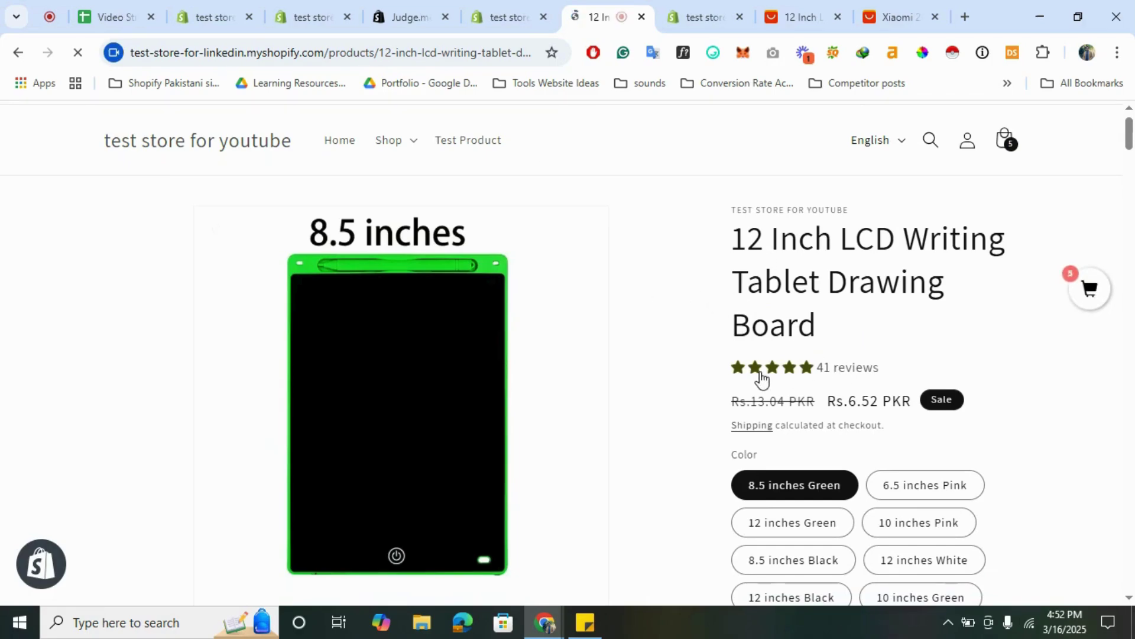
scroll(761, 377, down, 15)
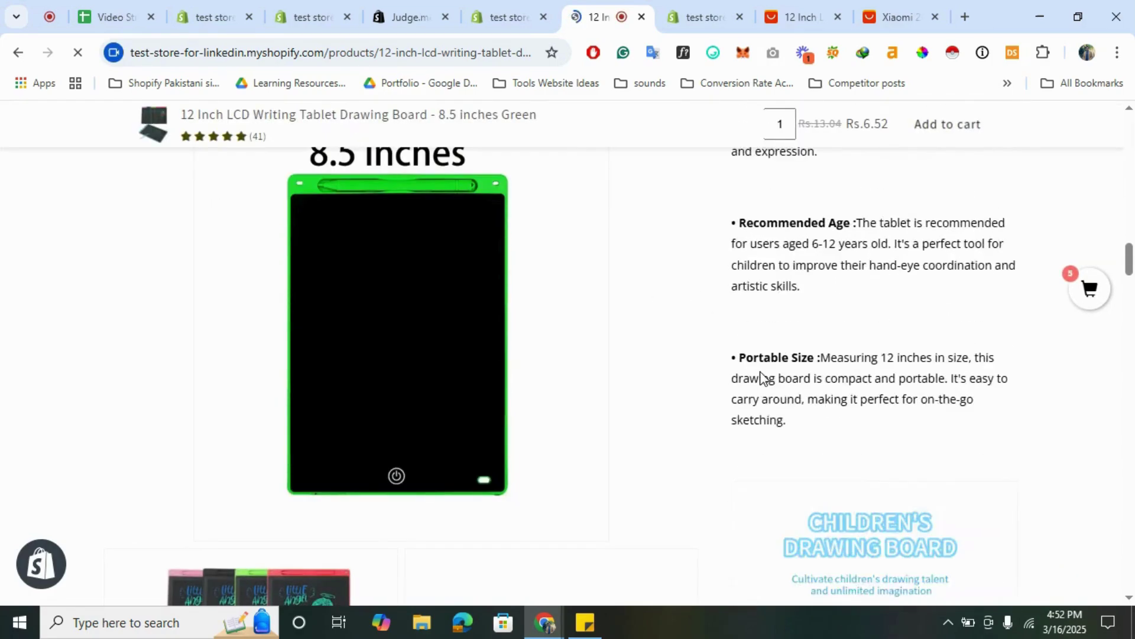
scroll(761, 377, down, 10)
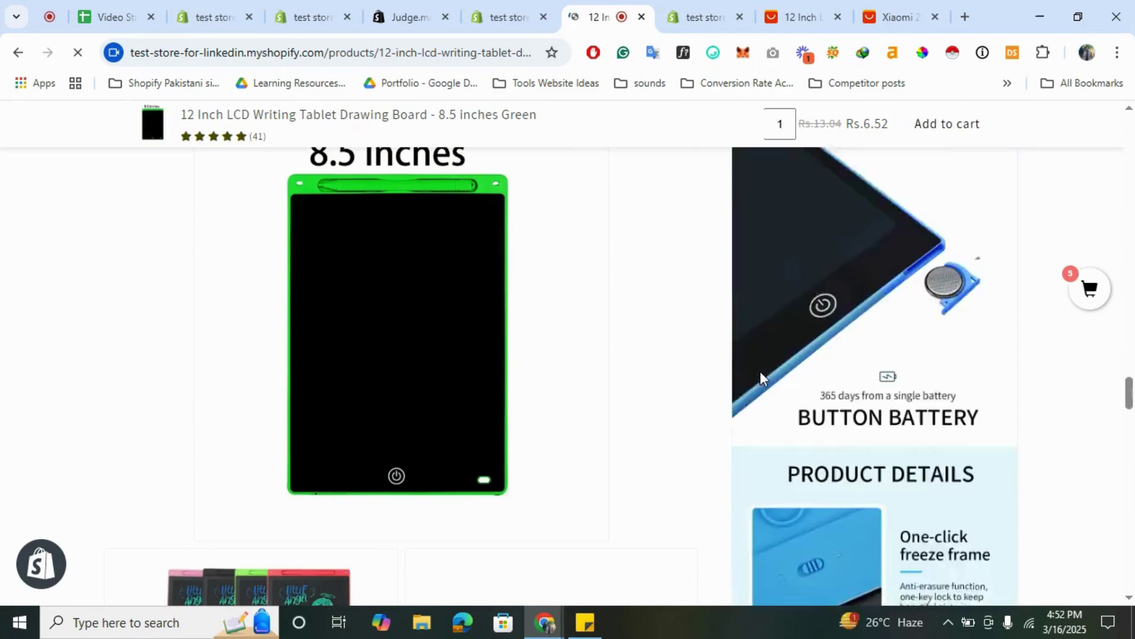
scroll(761, 377, down, 15)
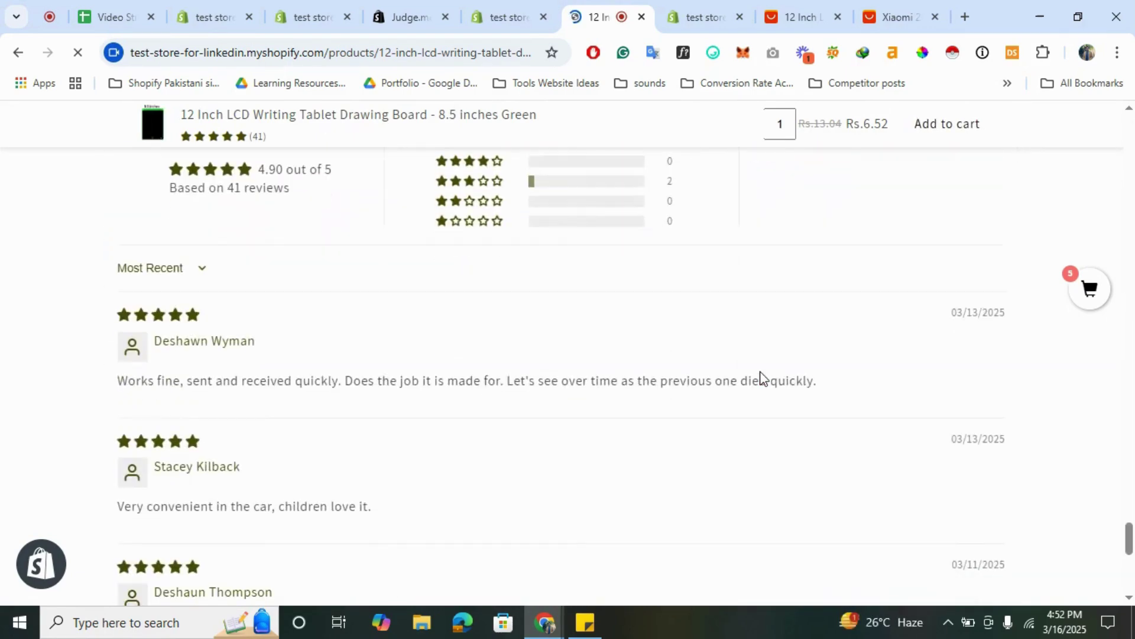
scroll(338, 389, up, 3)
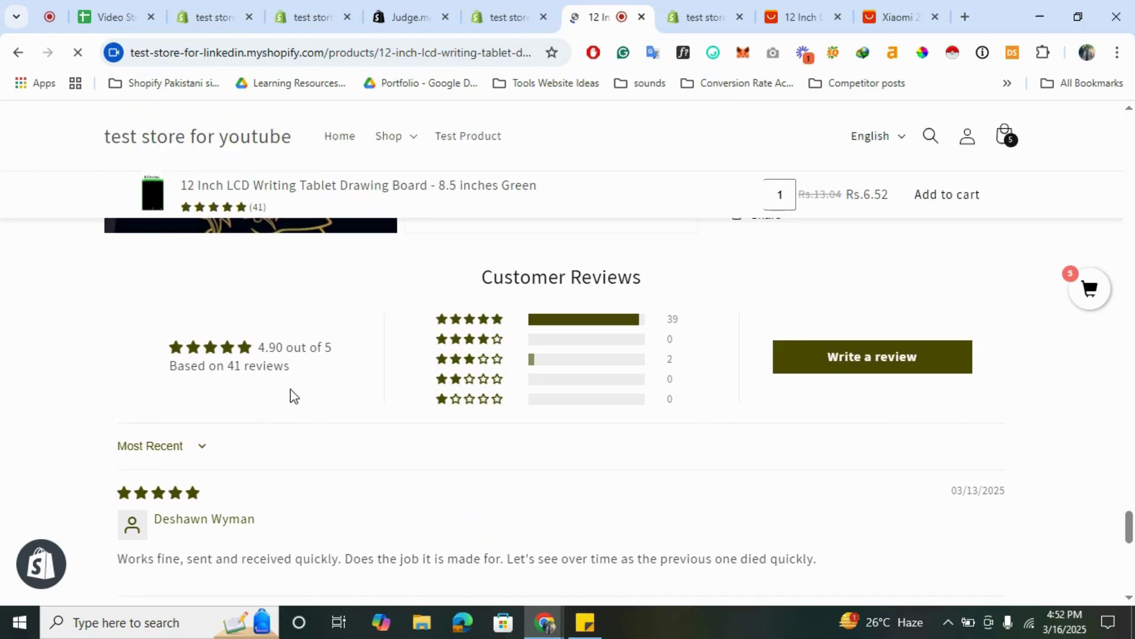
scroll(526, 393, down, 12)
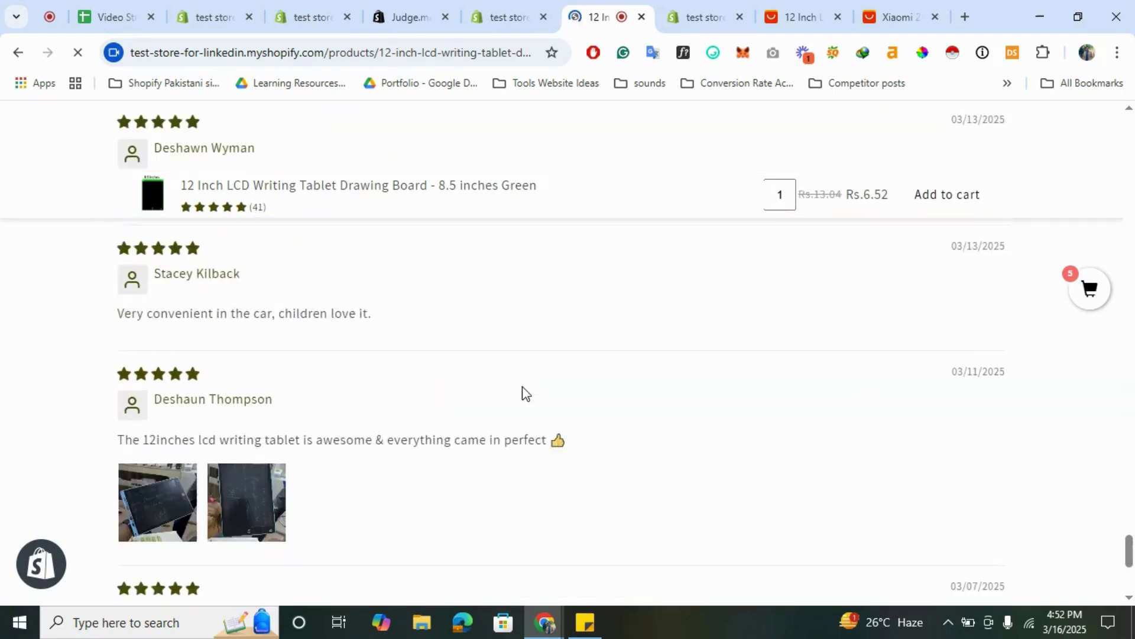
scroll(526, 393, up, 3)
scroll(526, 393, up, 15)
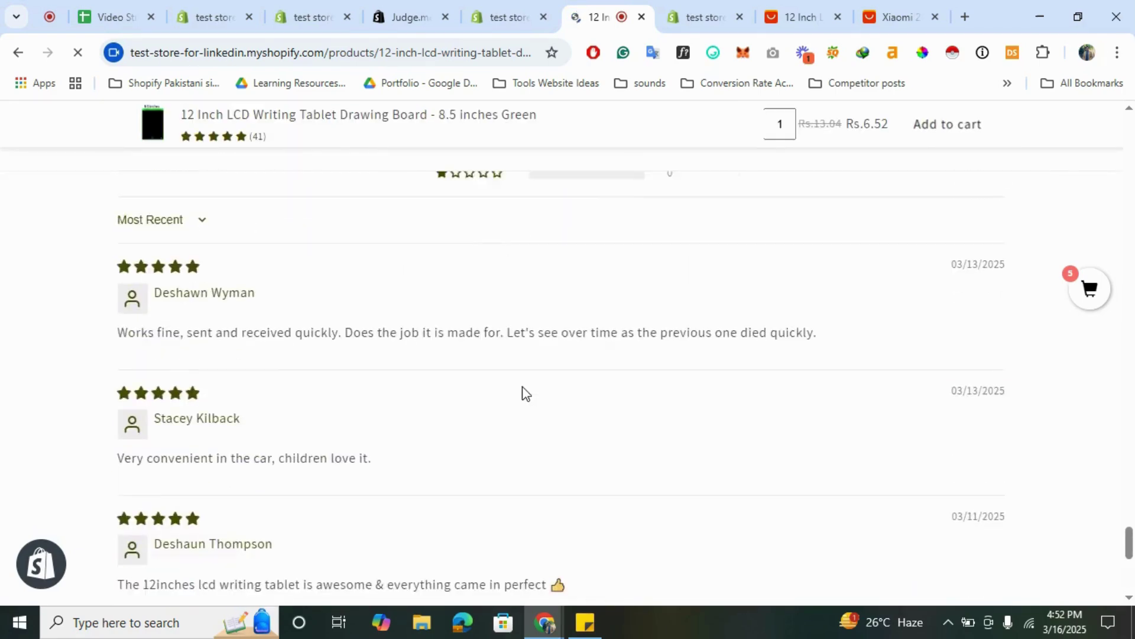
scroll(523, 394, up, 6)
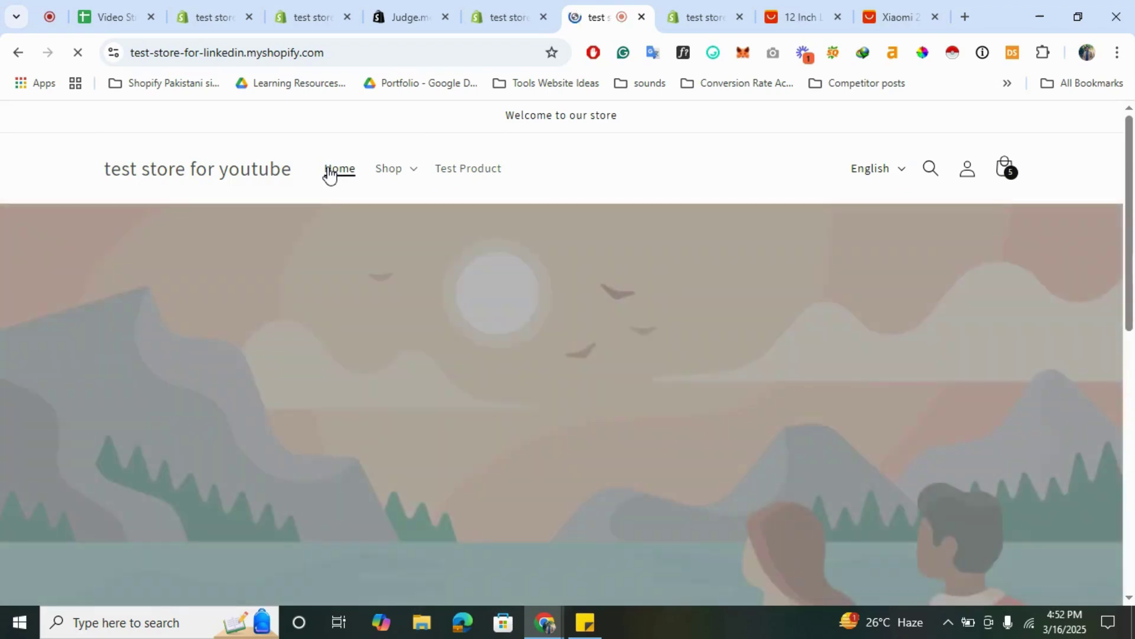
- Open the Xiaomi 2TB Flash Drive USB 3.2 page from the store's home page and examine its rating and Customer Reviews
scroll(484, 347, down, 6)
scroll(482, 347, down, 5)
scroll(481, 347, up, 7)
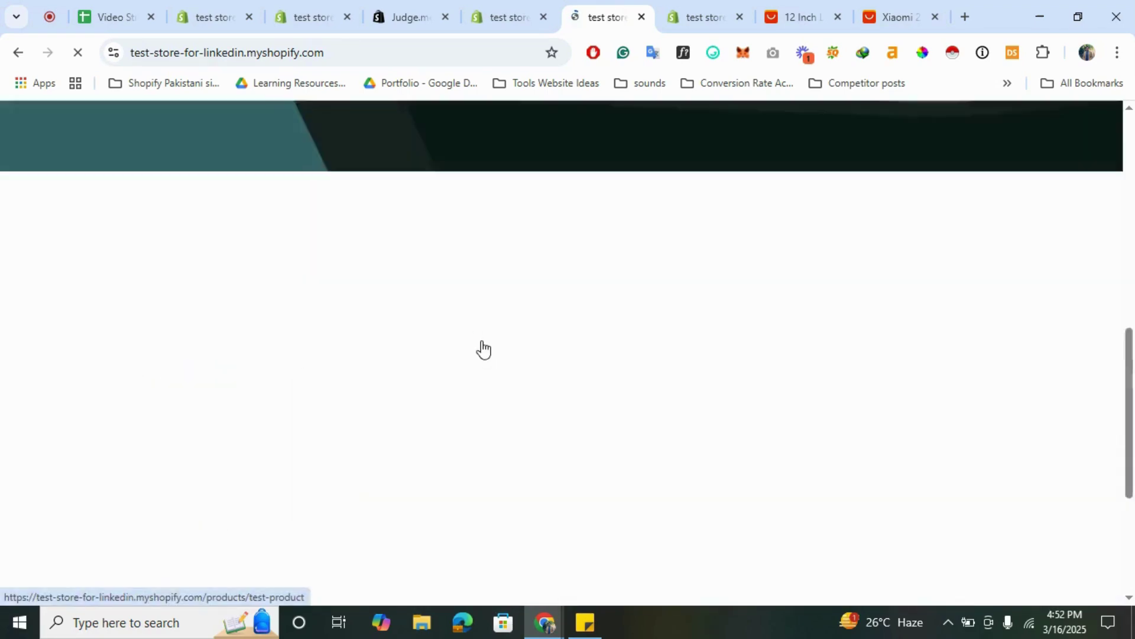
scroll(481, 348, down, 5)
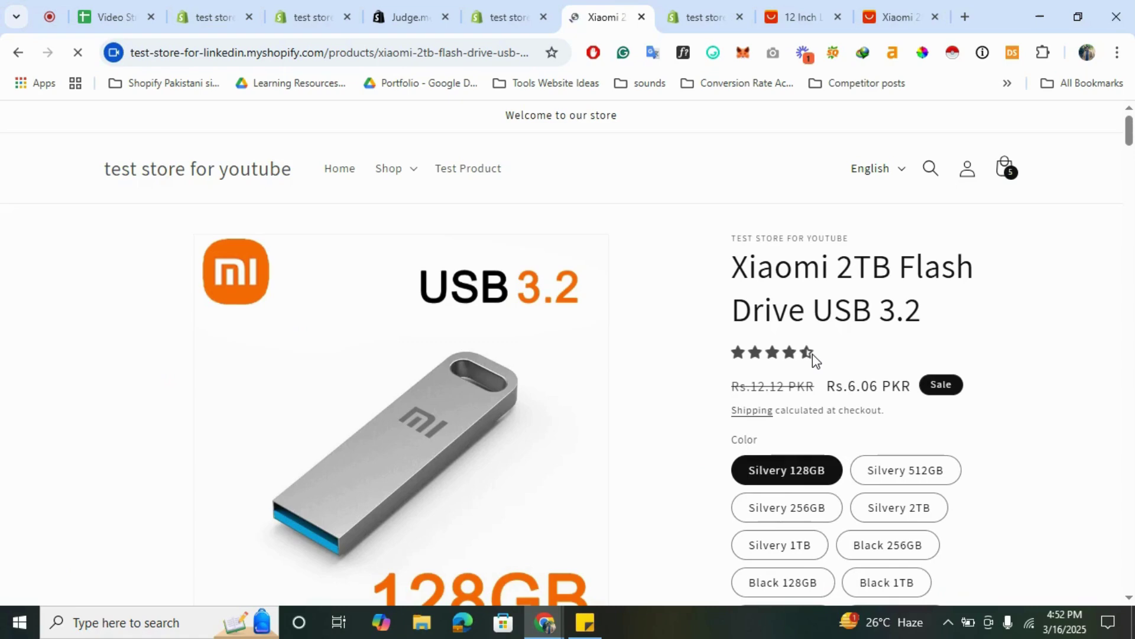
scroll(803, 364, down, 8)
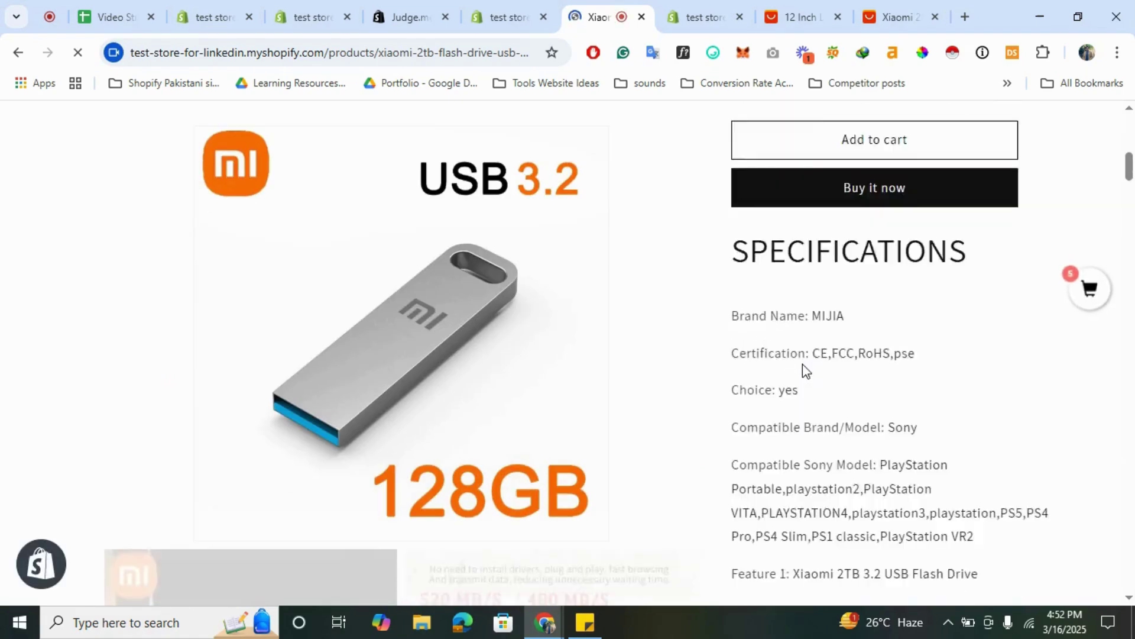
scroll(803, 363, down, 10)
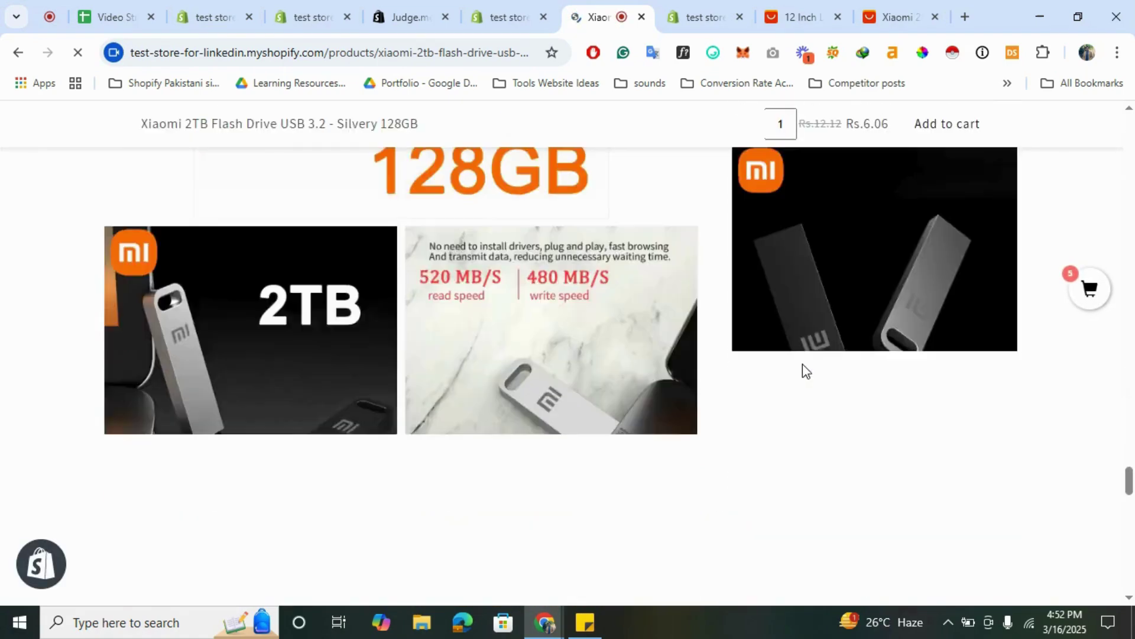
scroll(803, 364, down, 15)
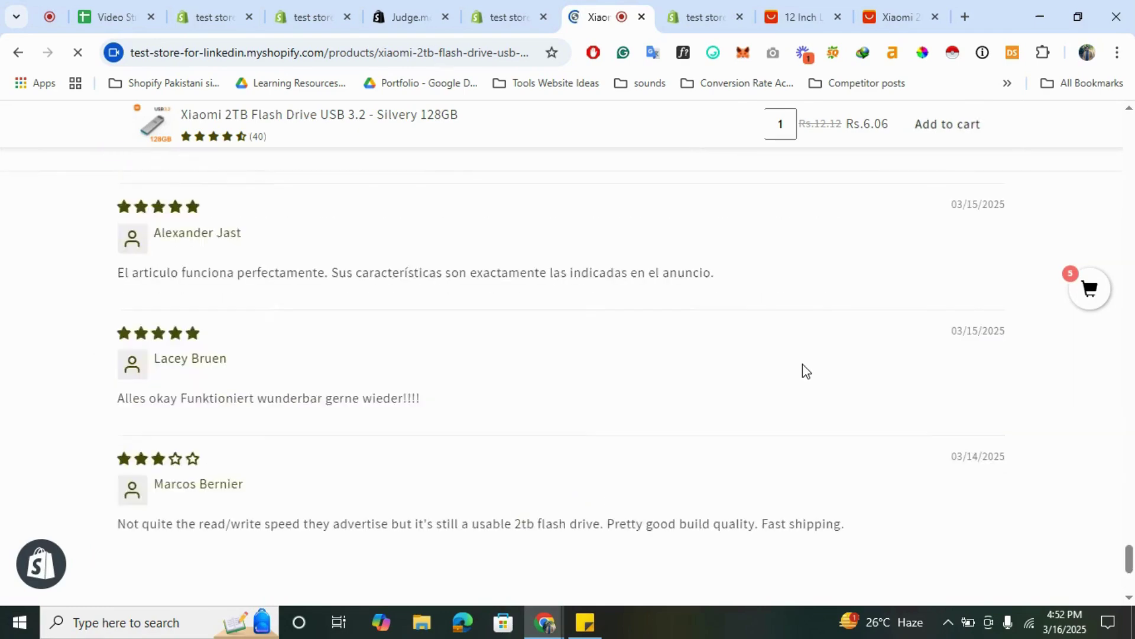
scroll(803, 364, up, 5)
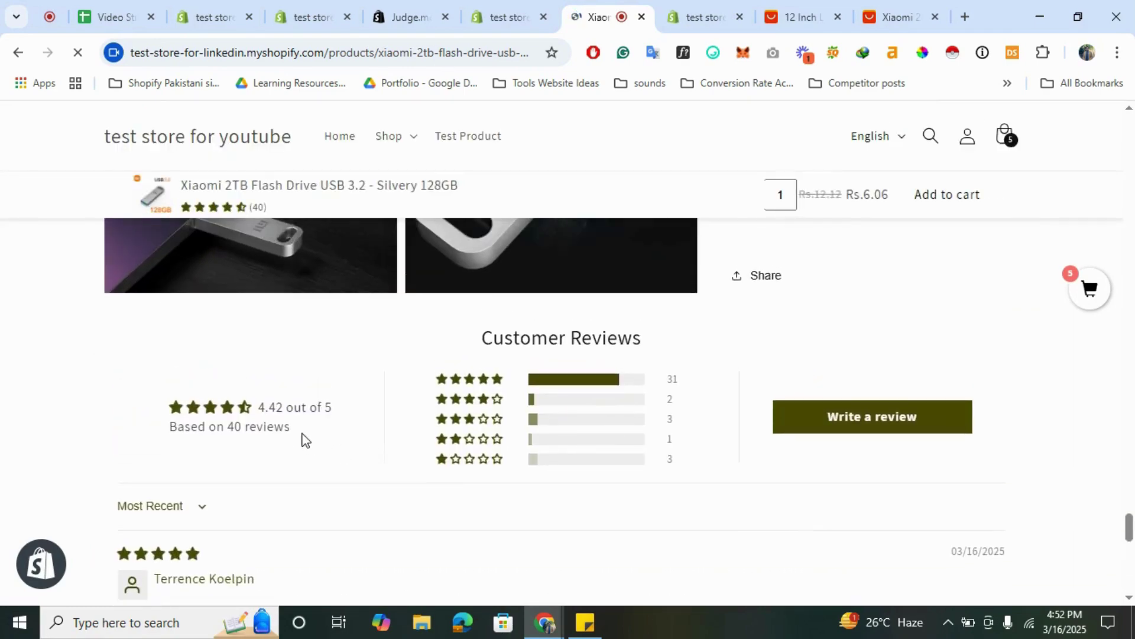
scroll(550, 411, down, 4)
scroll(550, 408, up, 8)
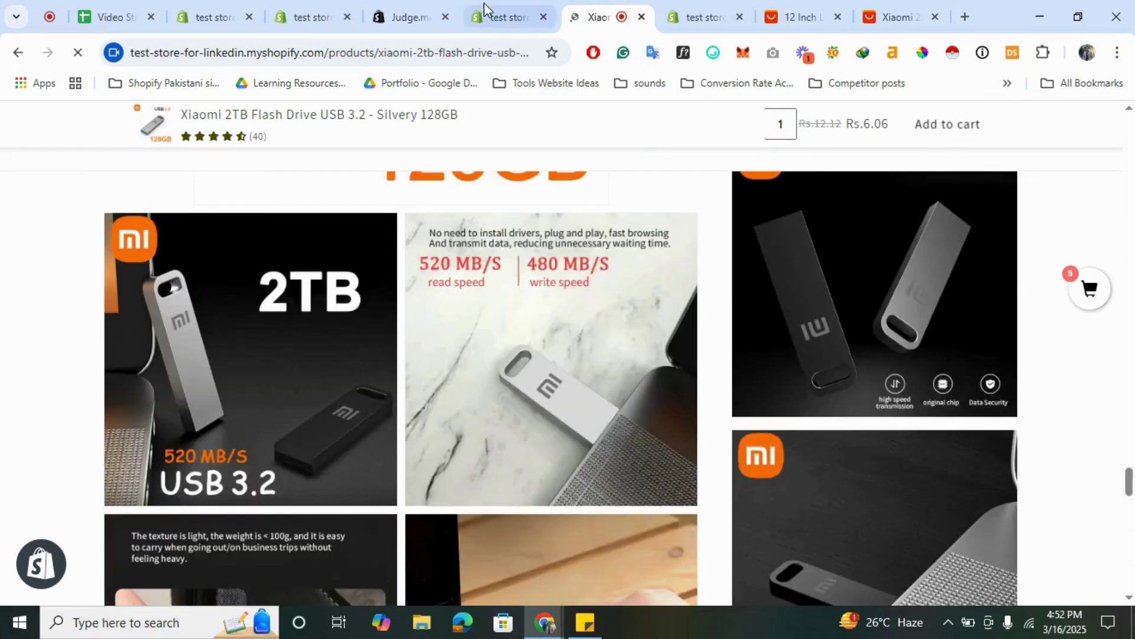
- Return to the Judge.me Reviews Dashboard in the Shopify admin
click(481, 9)
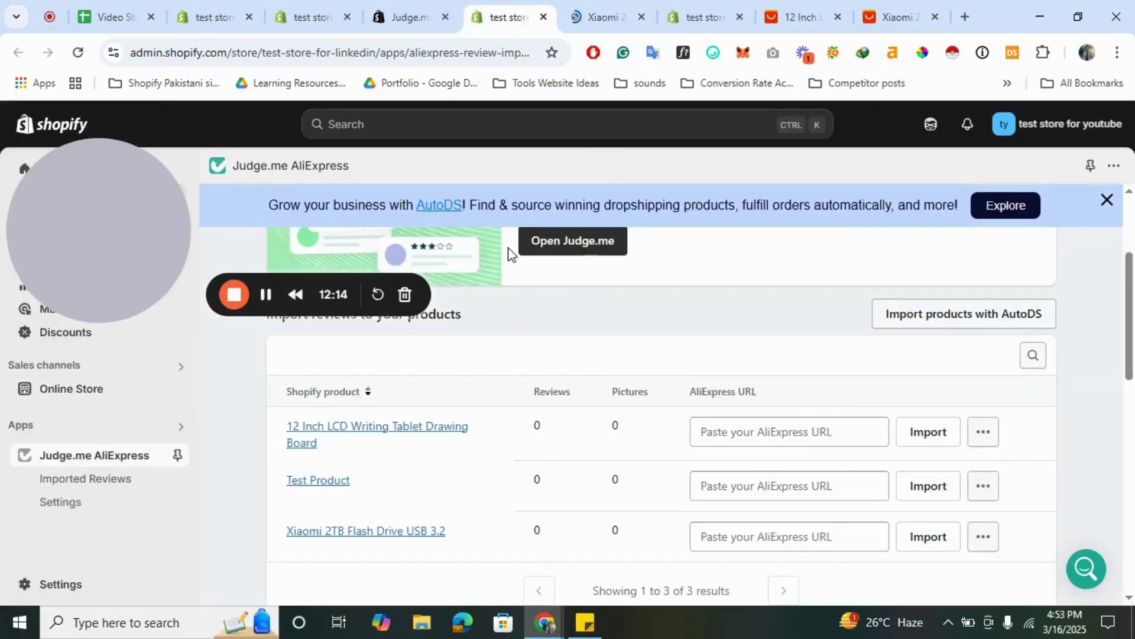
click(299, 10)
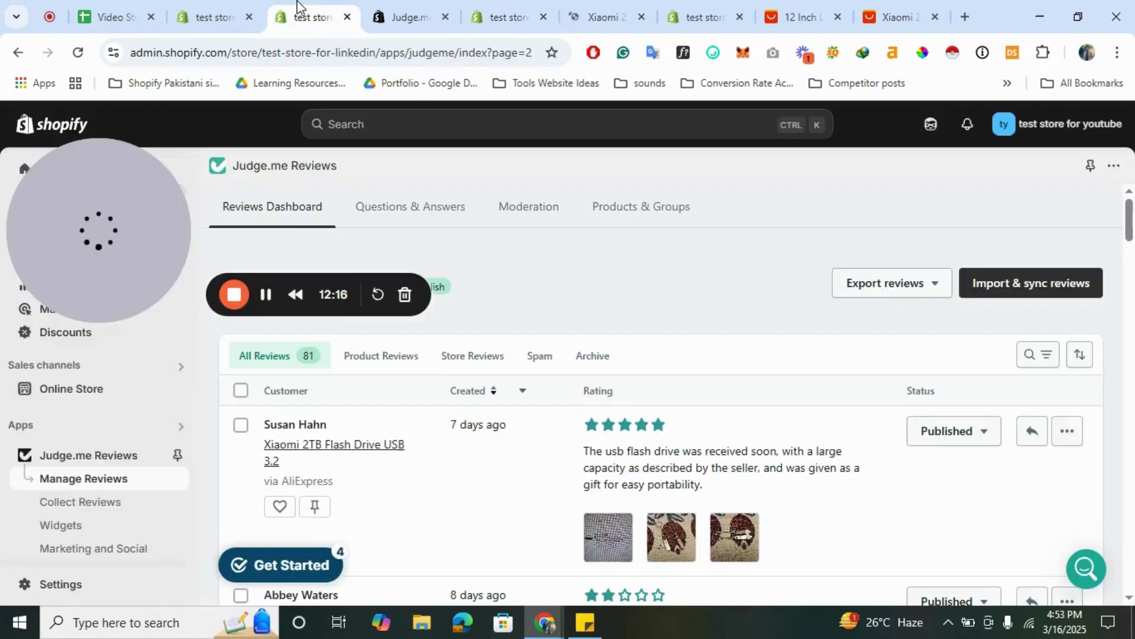